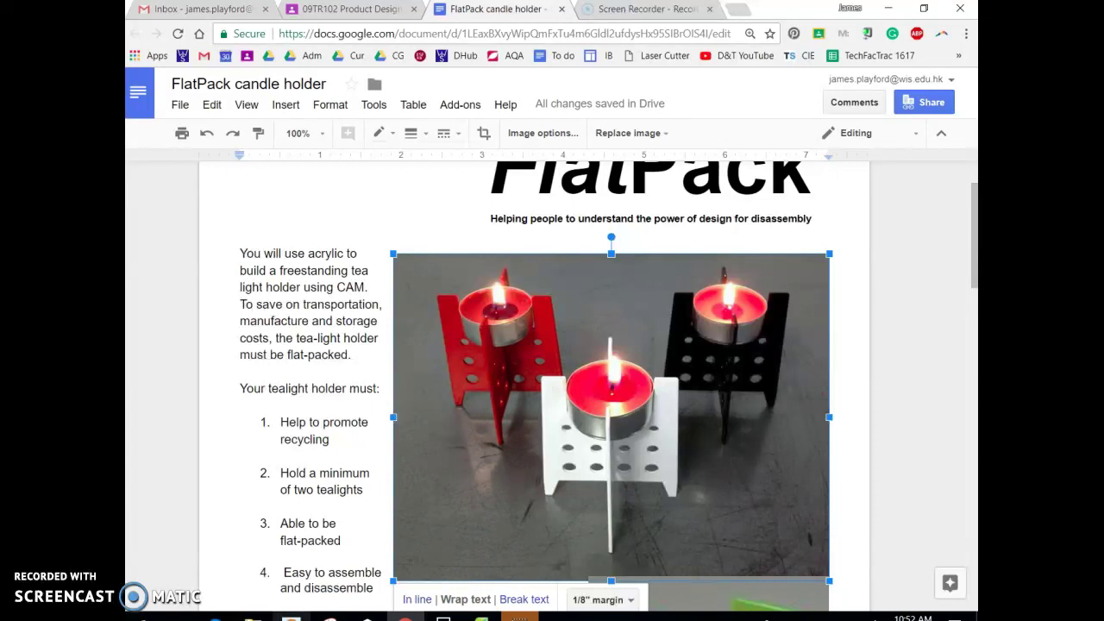
- Switch from the FlatPack brief in Google Docs to the 'X shaped tea light holder v1' Fusion 360 design
left_click(292, 617)
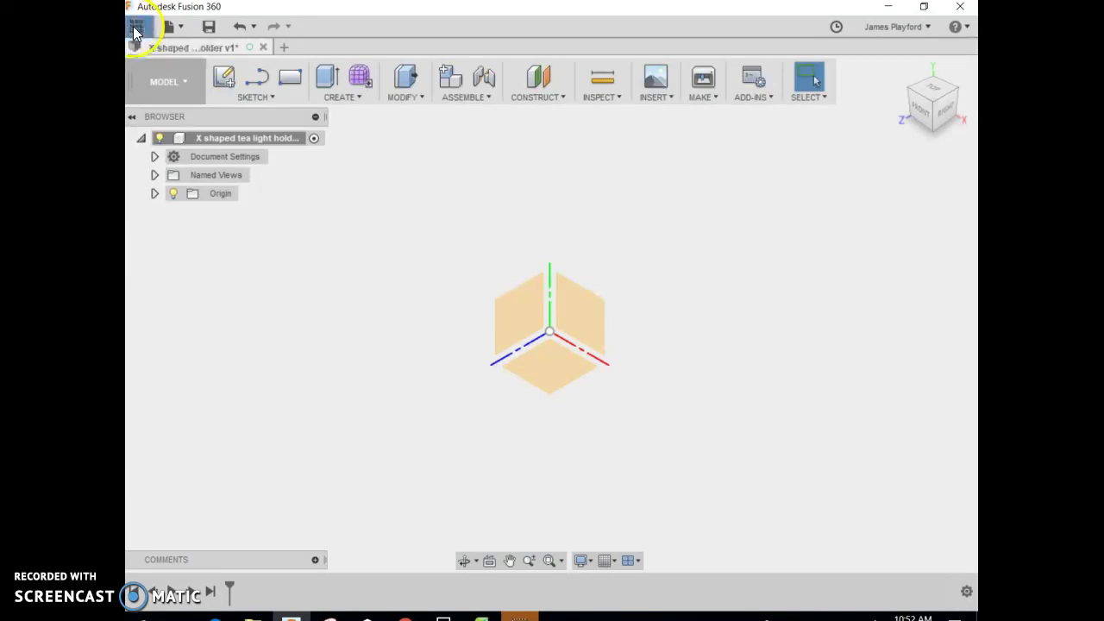
- Drag the Tee Light Holder v3 model from the Data Panel into the design as a component
left_click(136, 27)
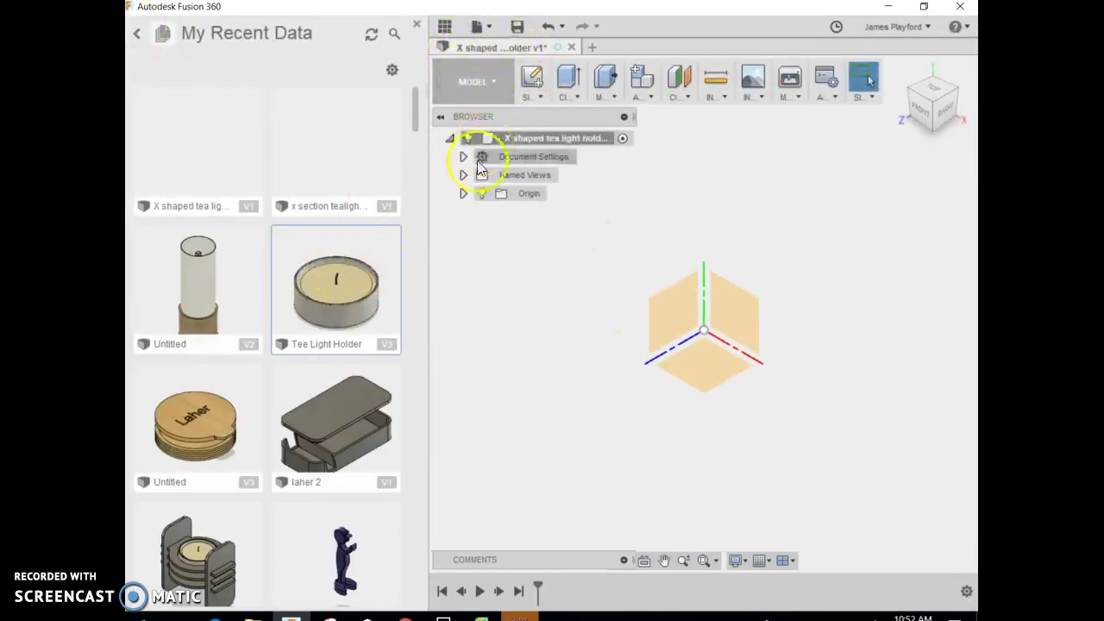
left_click_drag(347, 284, 644, 333)
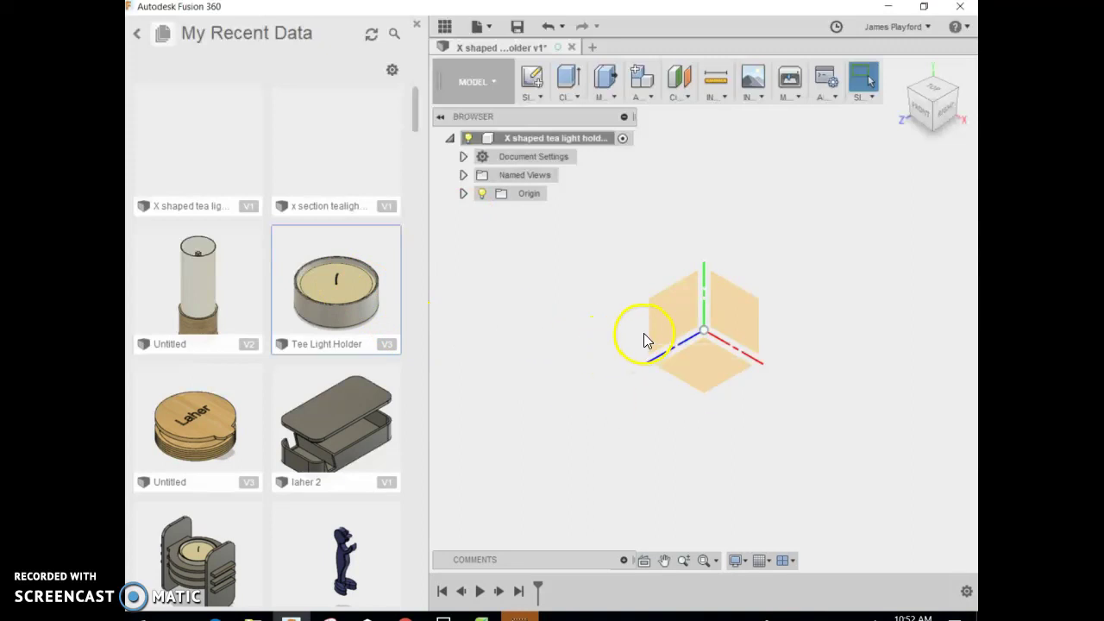
left_click(446, 27)
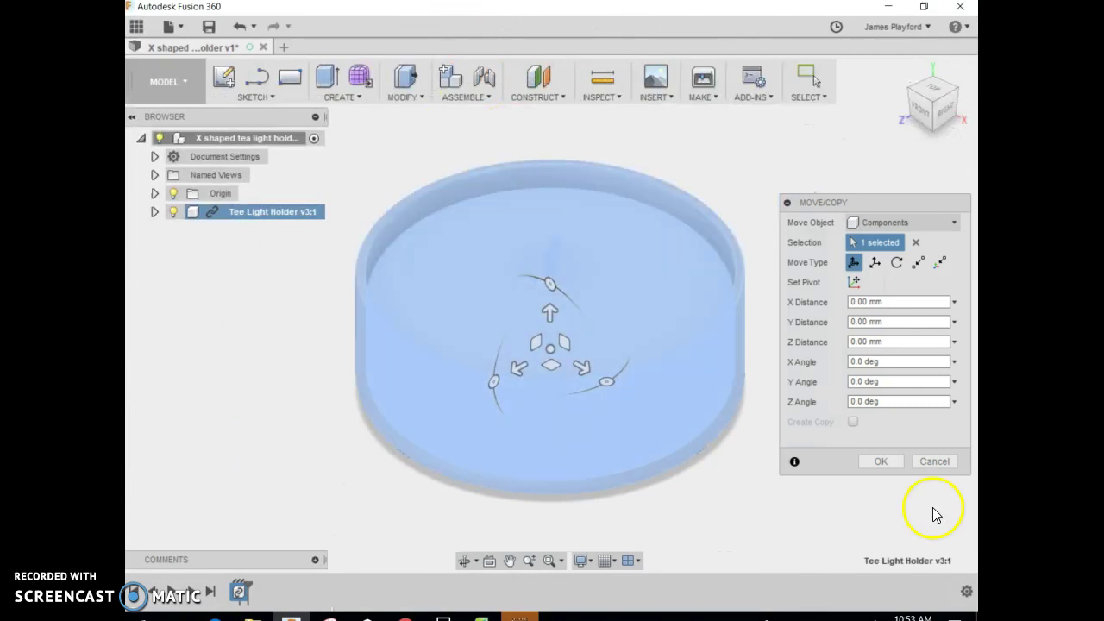
- Confirm the tea light's placement, deselect it and zoom out
left_click(881, 462)
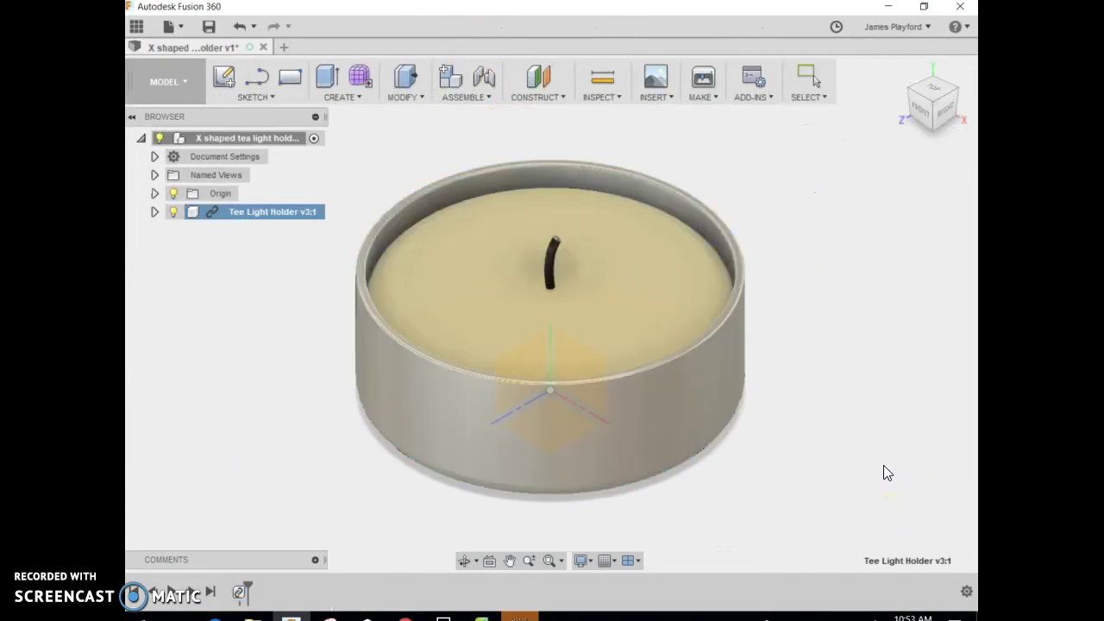
left_click(638, 295)
scroll(638, 295, "down", 5)
scroll(638, 295, "down", 5)
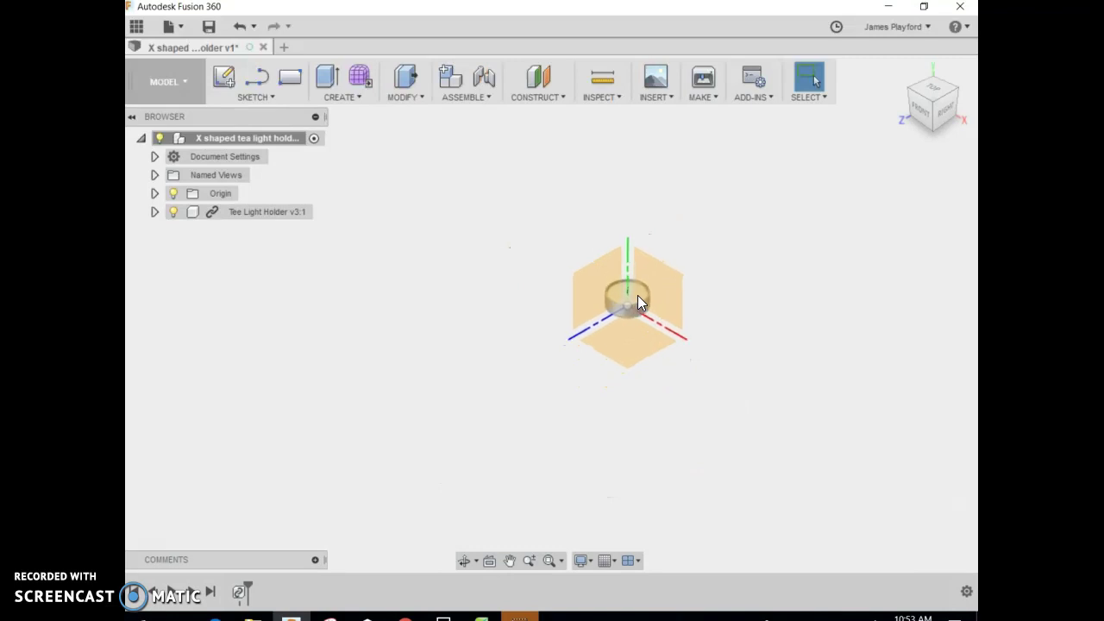
left_click_drag(649, 269, 392, 227)
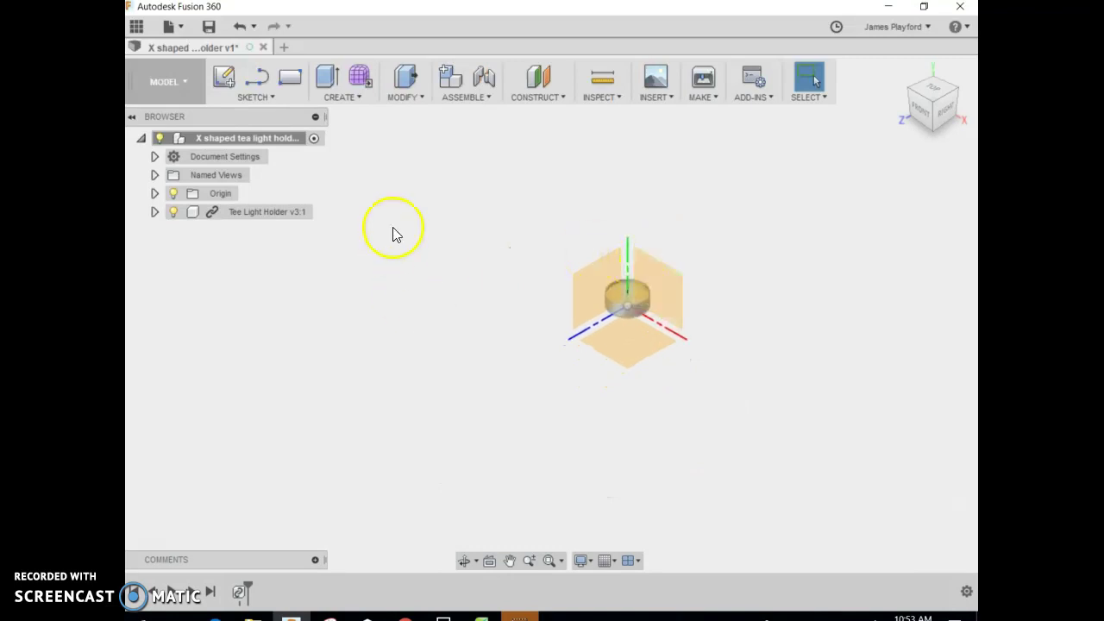
- Toggle Origin and Tee Light Holder visibility and orbit the view around the candle
left_click(174, 193)
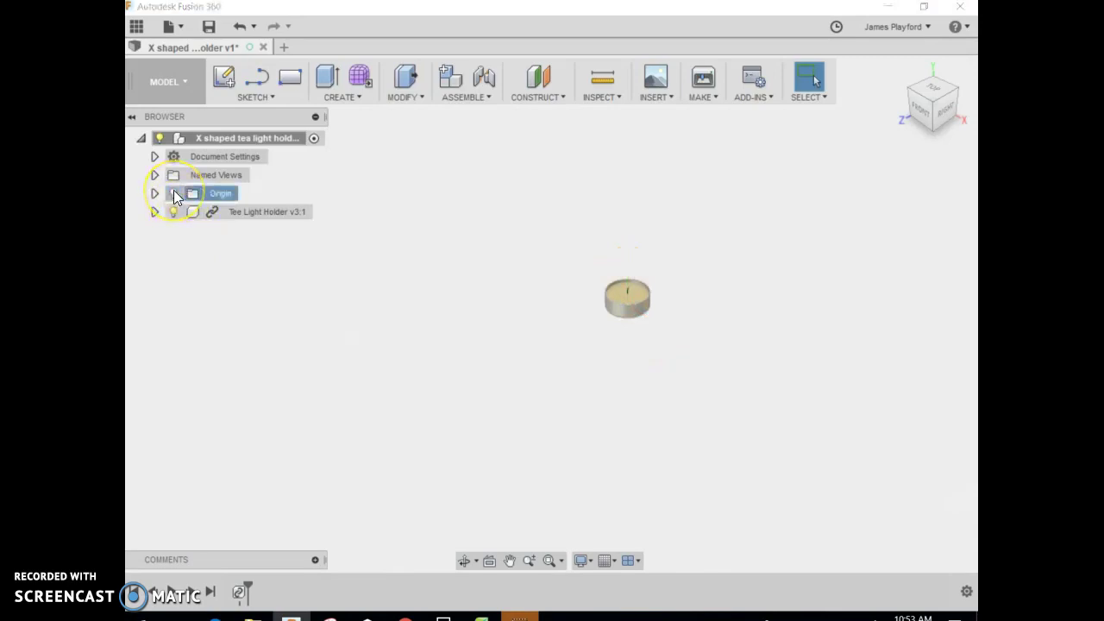
left_click(174, 193)
mouse_move(621, 296)
left_mouse_down()
mouse_move(670, 302)
mouse_move(603, 296)
left_mouse_up()
scroll(603, 306, "up", 5)
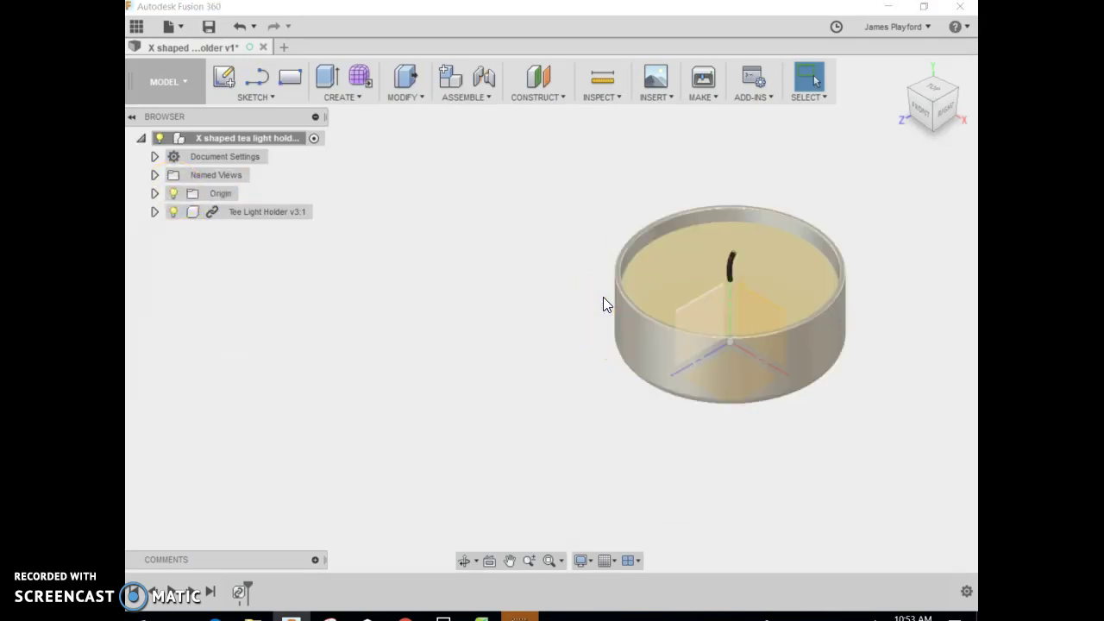
left_click_drag(774, 330, 774, 334)
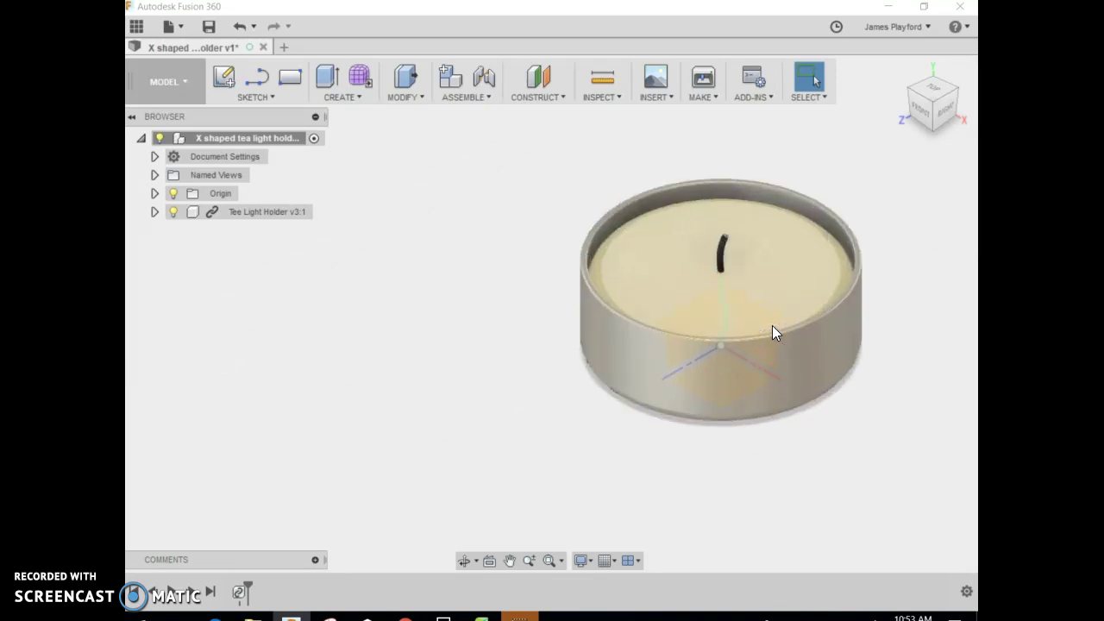
left_click(274, 257)
left_click(175, 213)
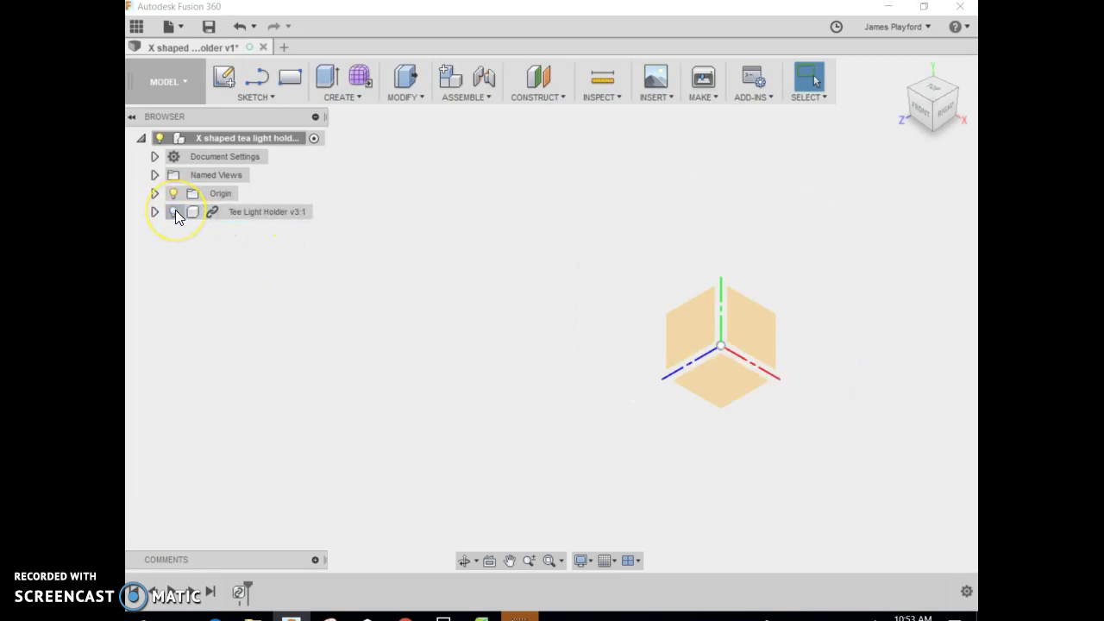
left_click(173, 212)
- Start a new sketch on the front XY plane
scroll(684, 331, "down", 5)
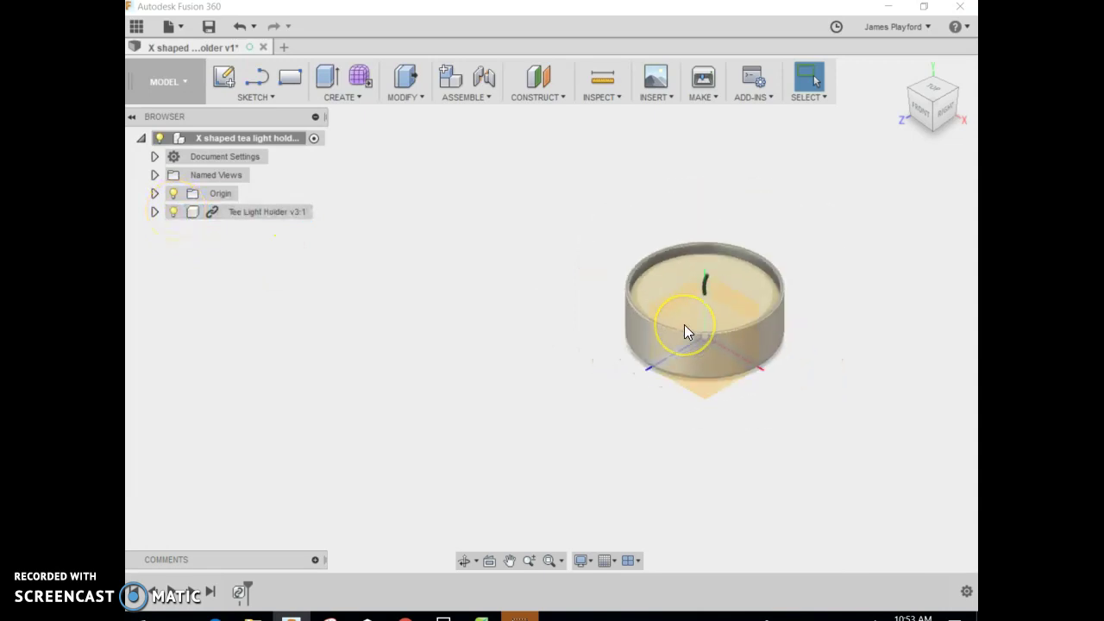
left_click(825, 296)
left_click(744, 311)
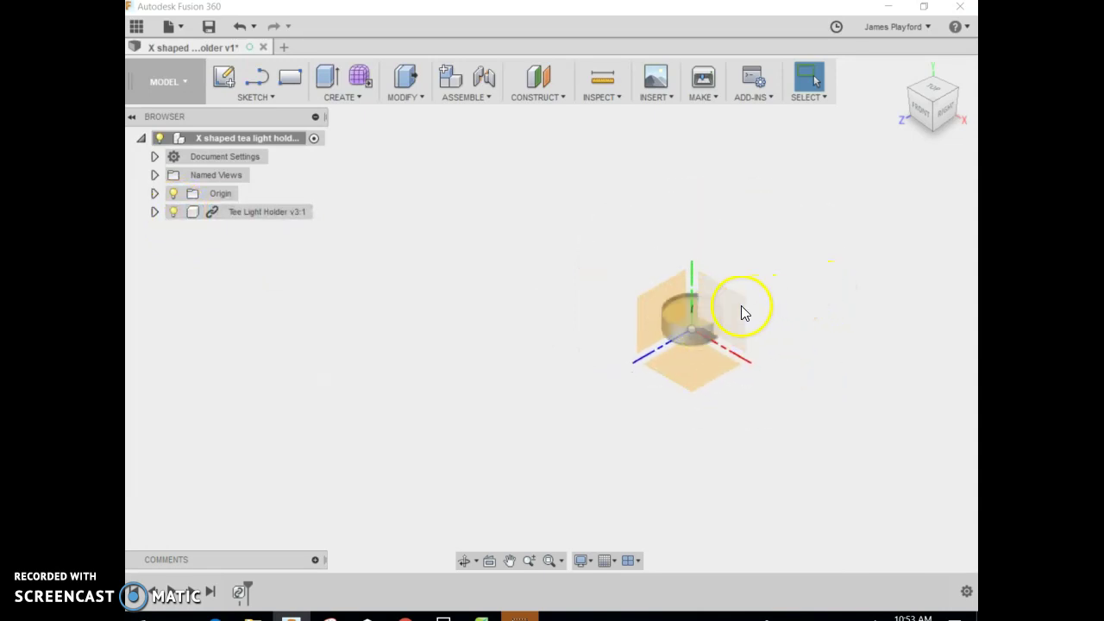
left_click(224, 78)
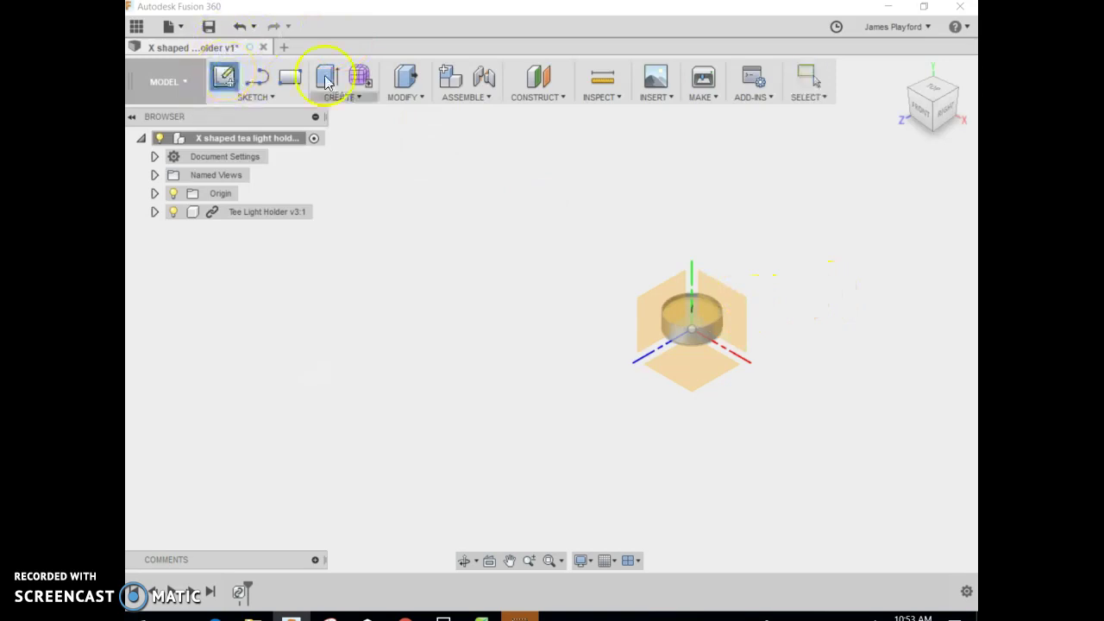
left_click(723, 323)
- Draw a Center Rectangle at the origin with 60 mm width and 60 mm height
left_click(730, 309)
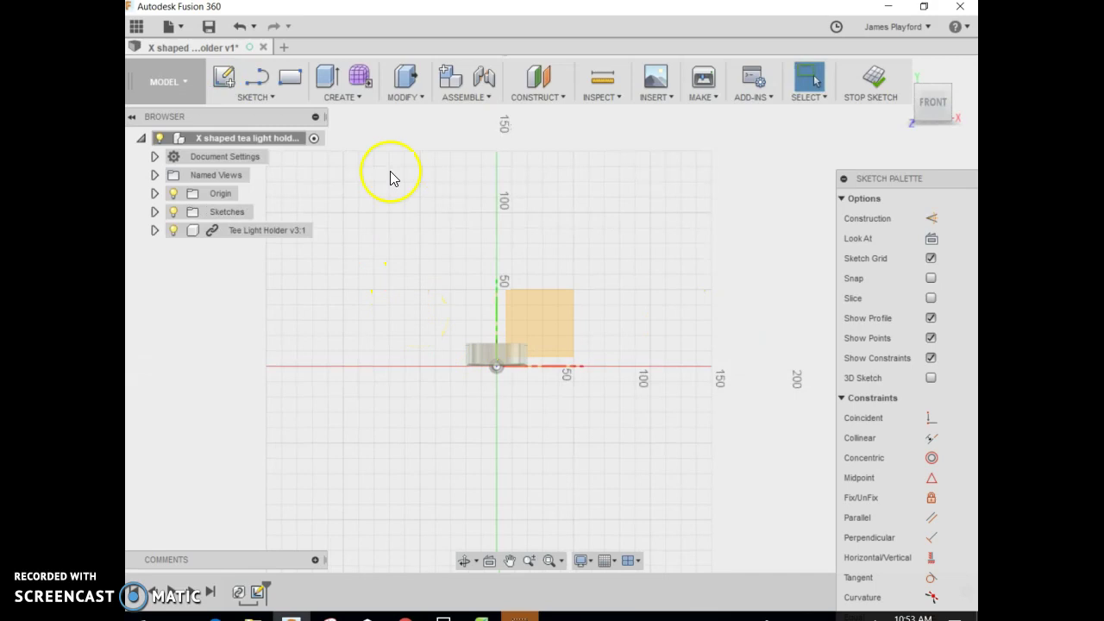
left_click(256, 96)
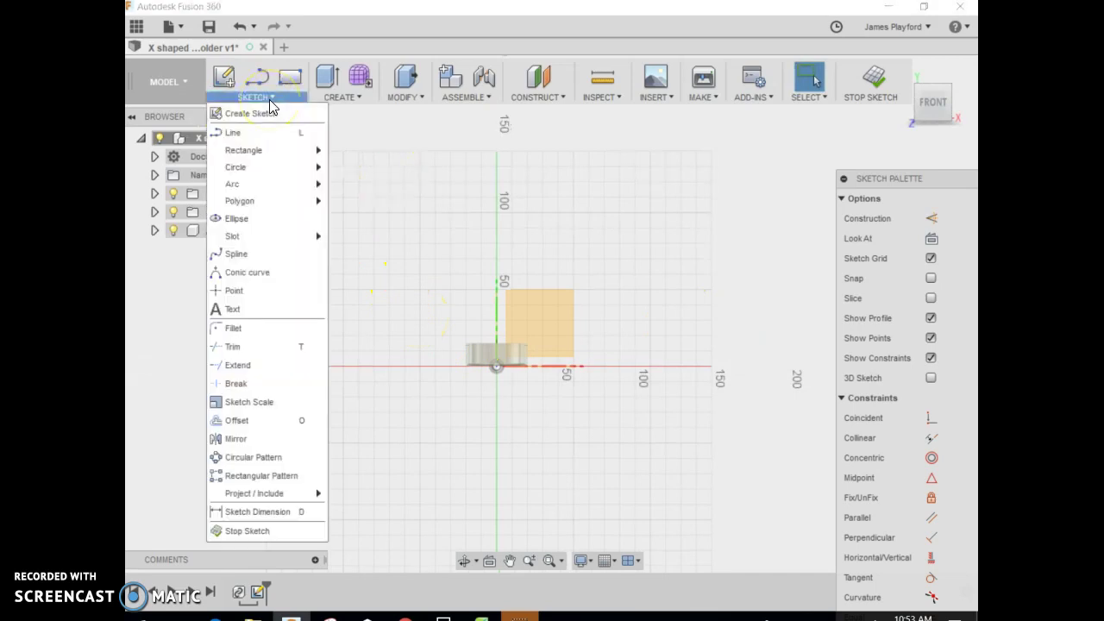
mouse_move(263, 148)
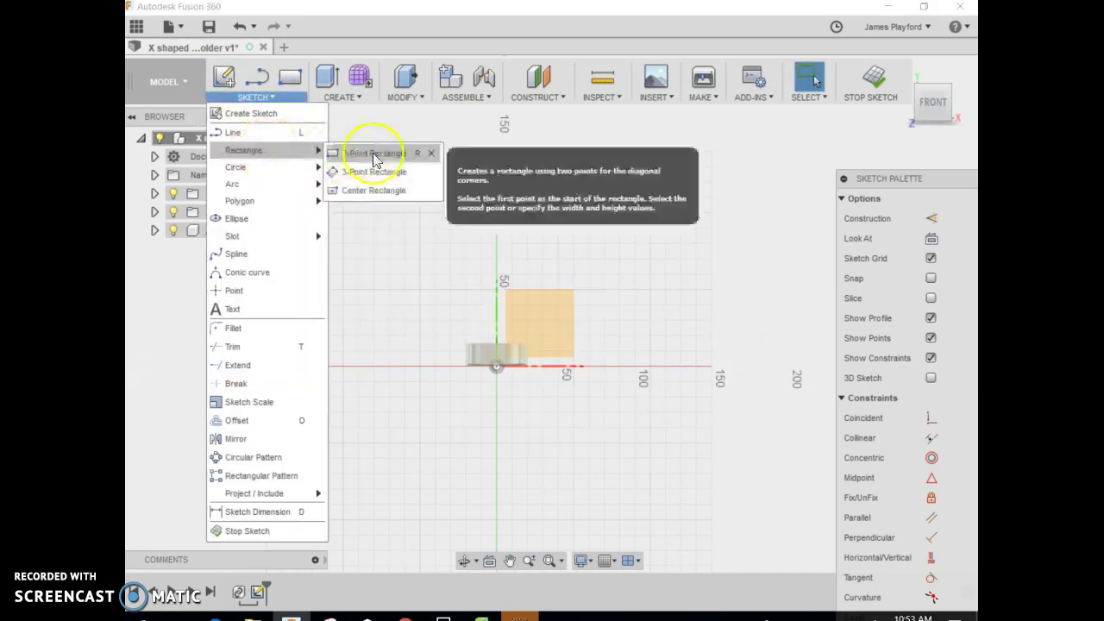
left_click(370, 191)
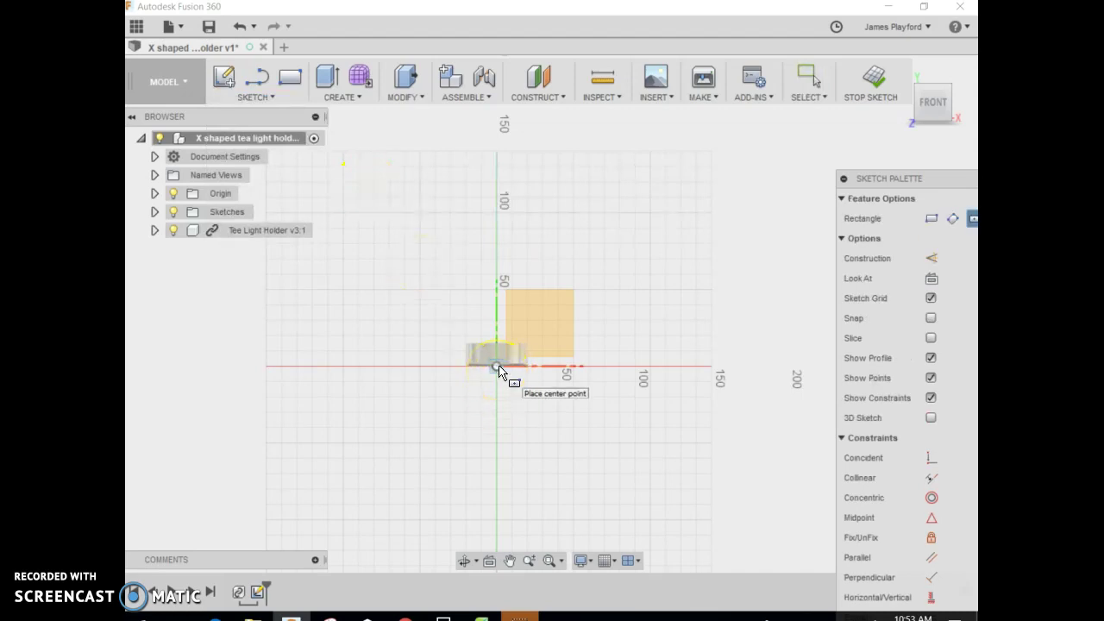
left_click_drag(497, 367, 529, 329)
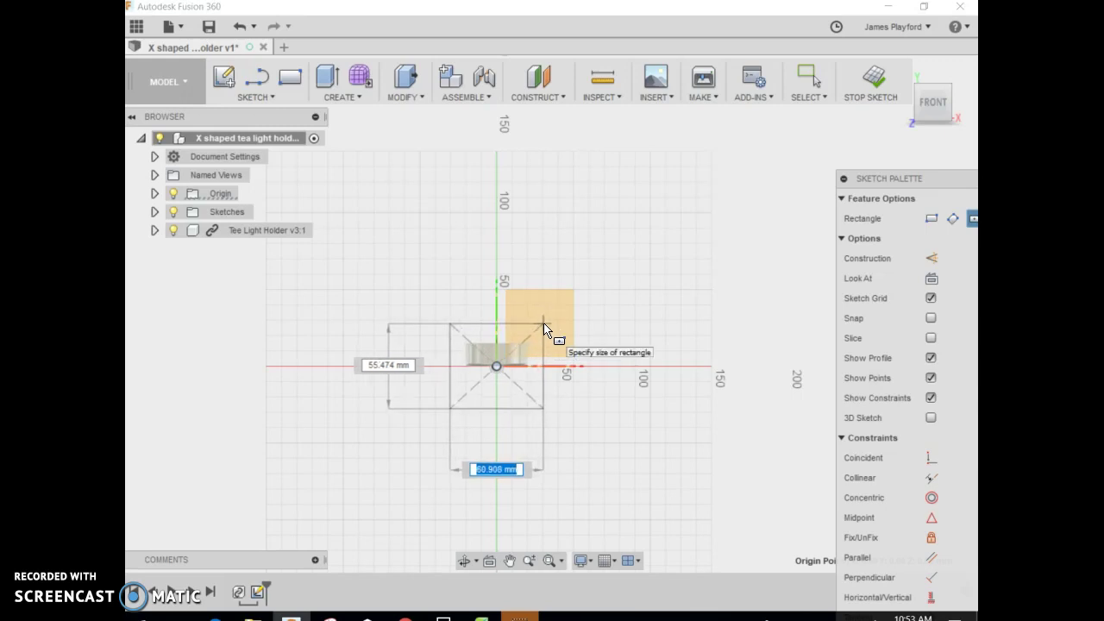
key("Tab")
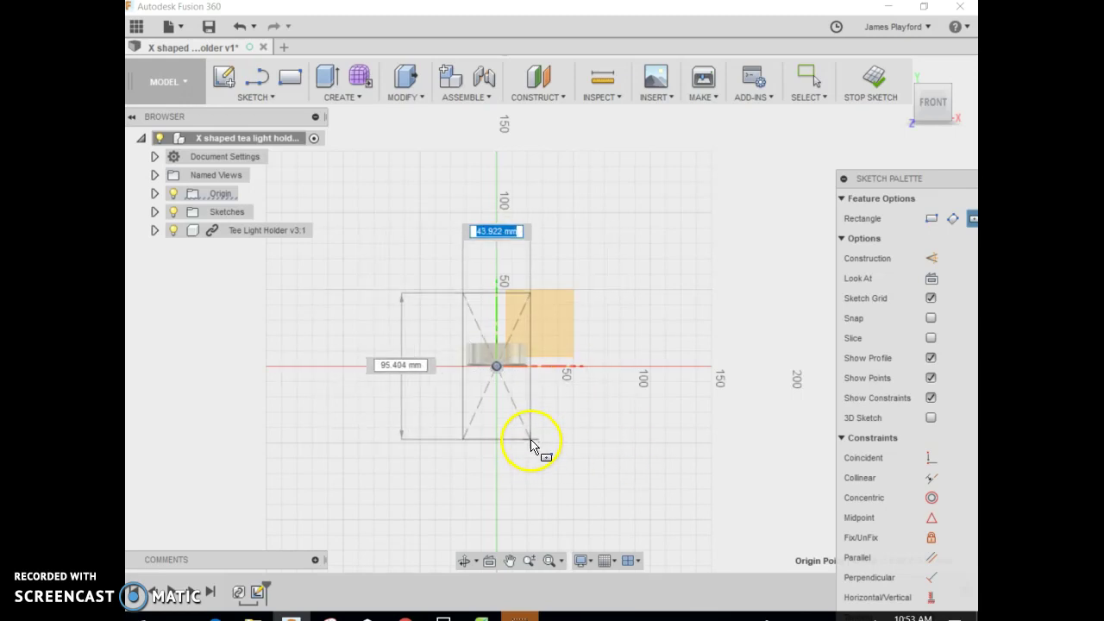
type("60")
key("Tab")
type("60")
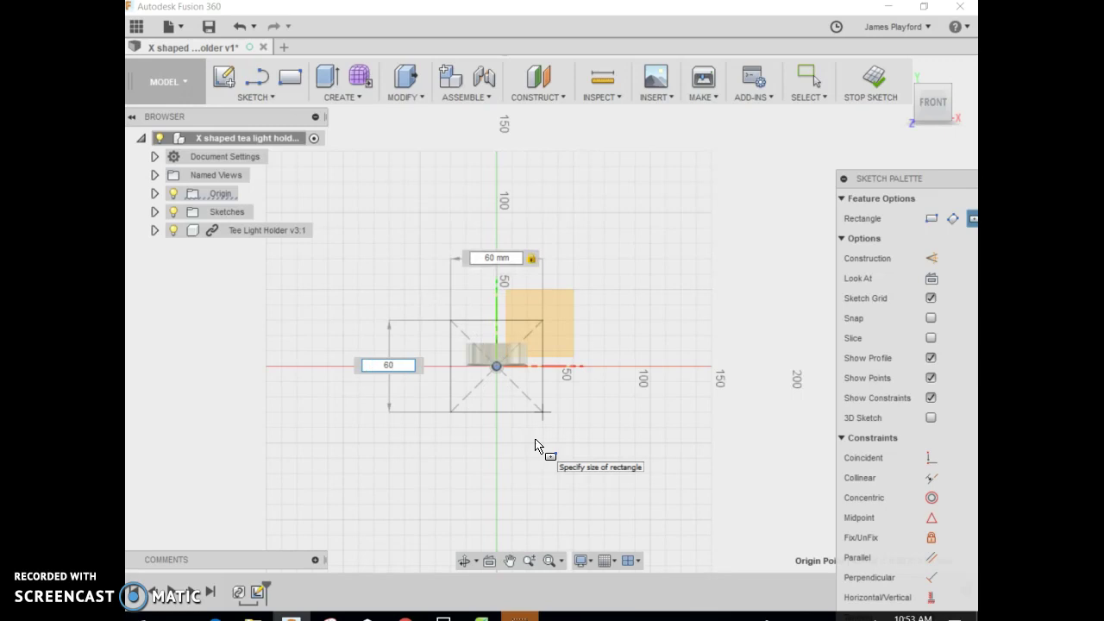
key("Return")
key("Escape")
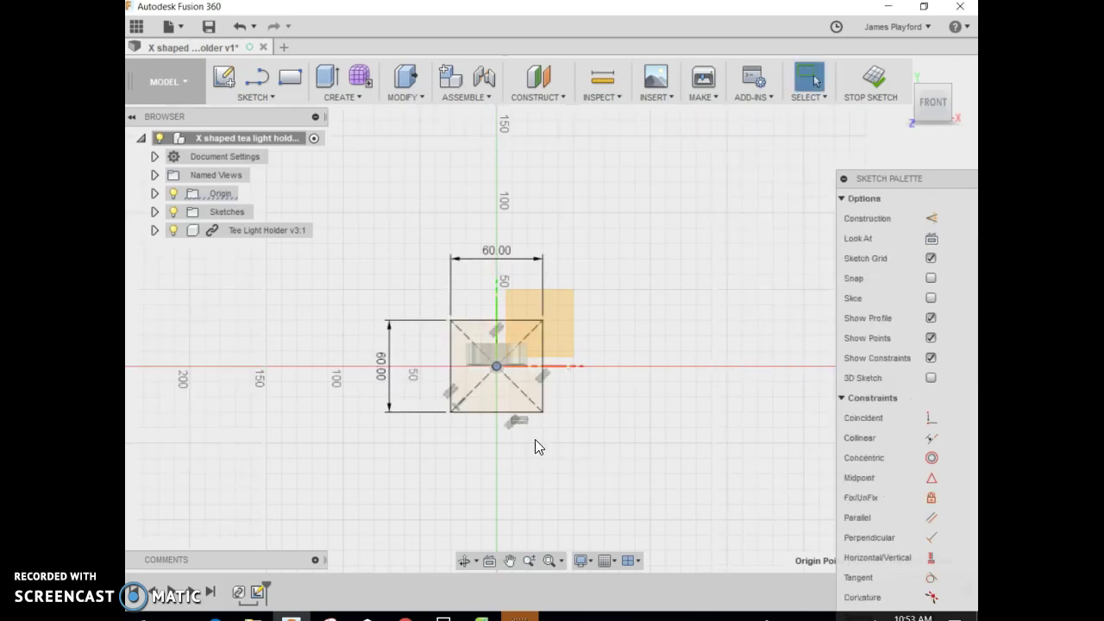
- Finish the square sketch, hide the origin and start extruding the square profile
left_click(863, 87)
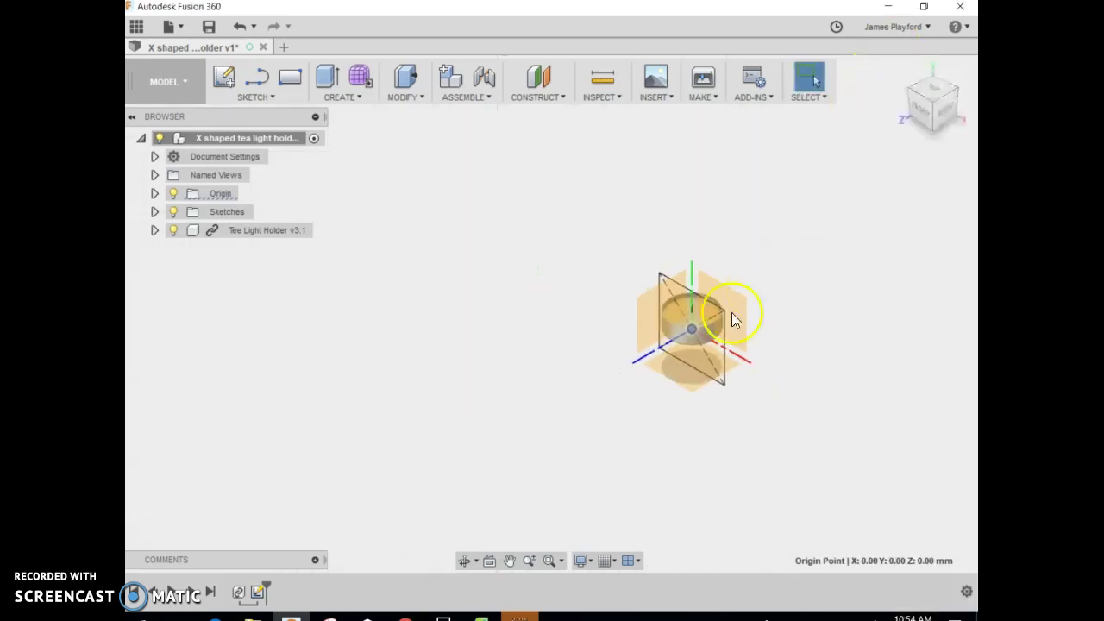
left_click(172, 194)
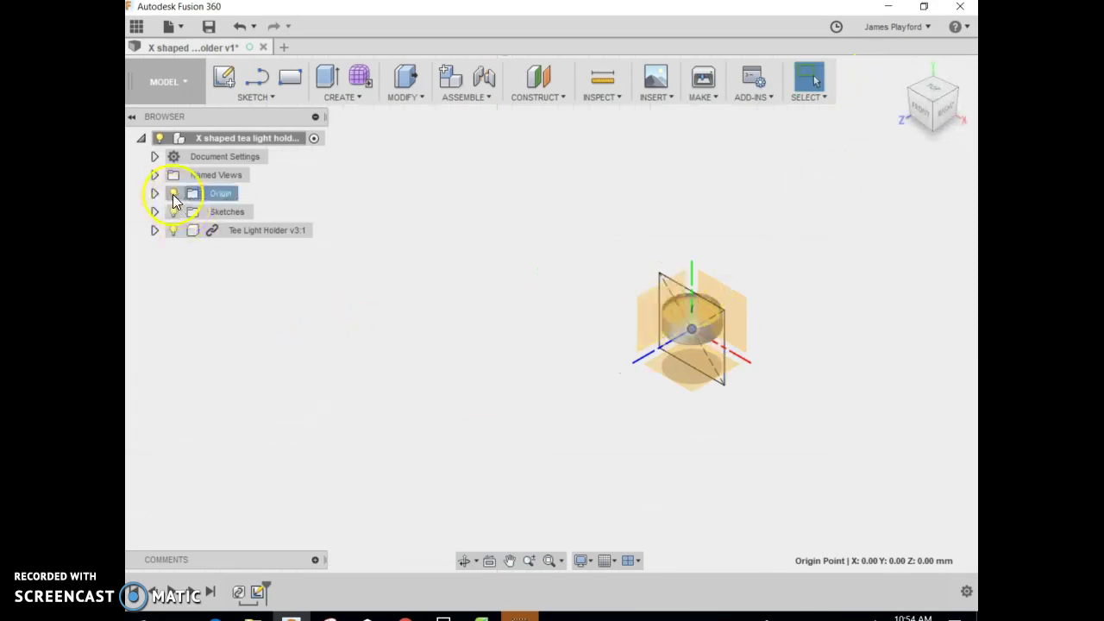
left_click(715, 360)
key("e")
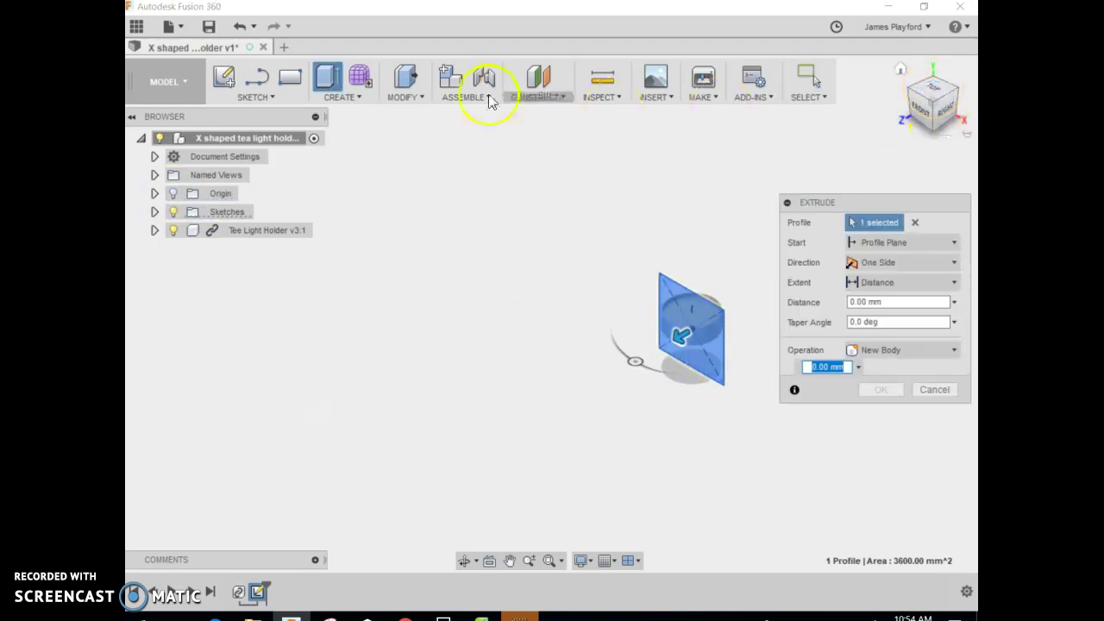
left_click(420, 98)
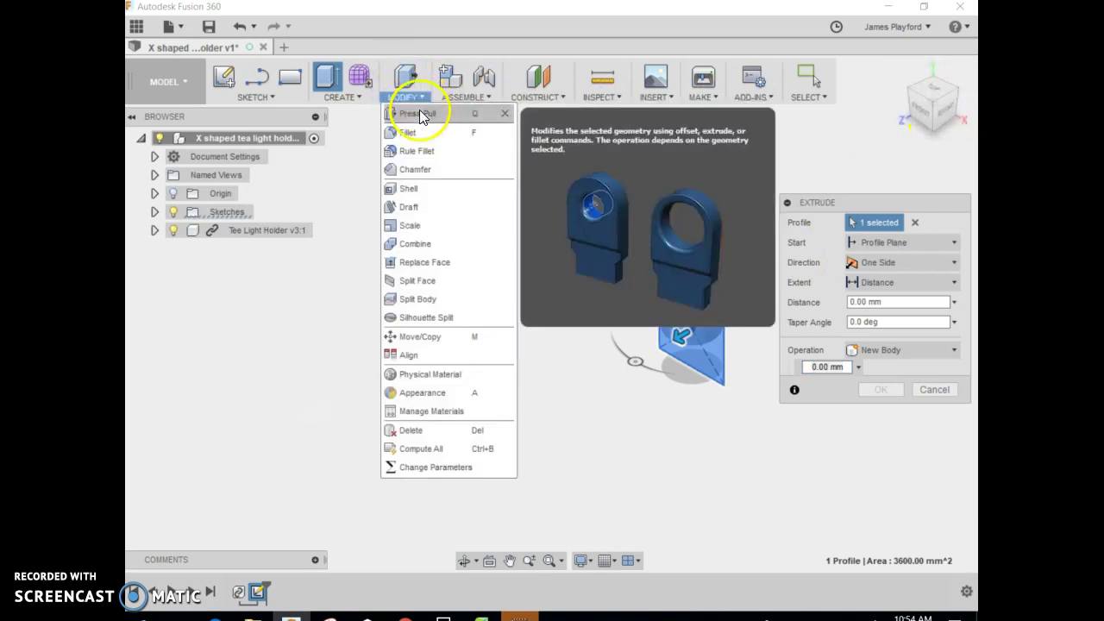
- Extrude the square symmetrically into a thin 1.5 mm plate body
left_click(939, 93)
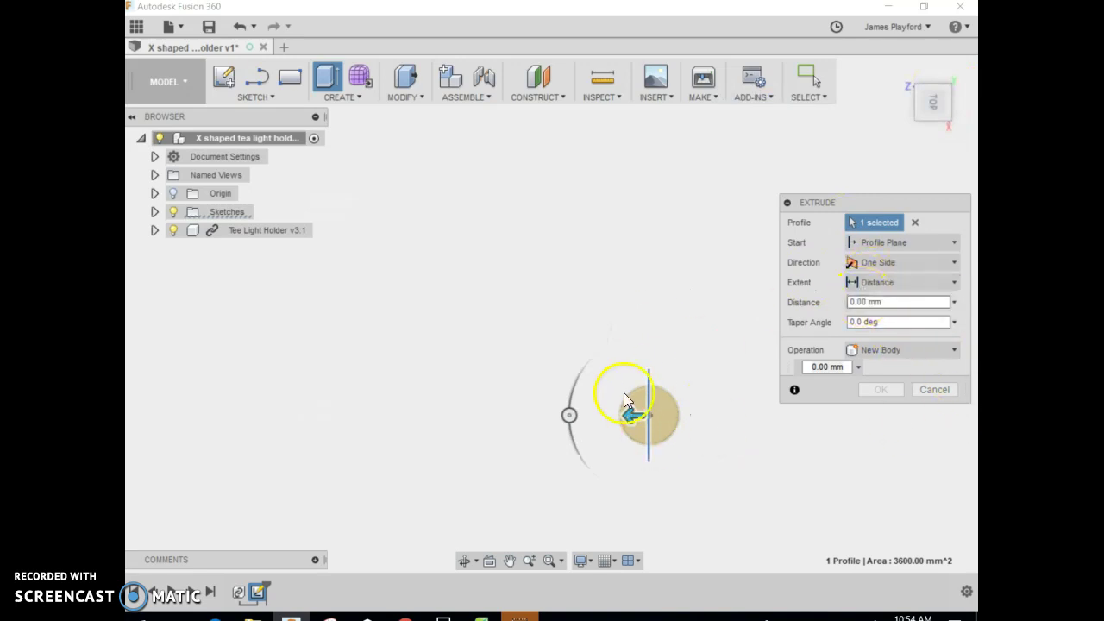
left_click(938, 263)
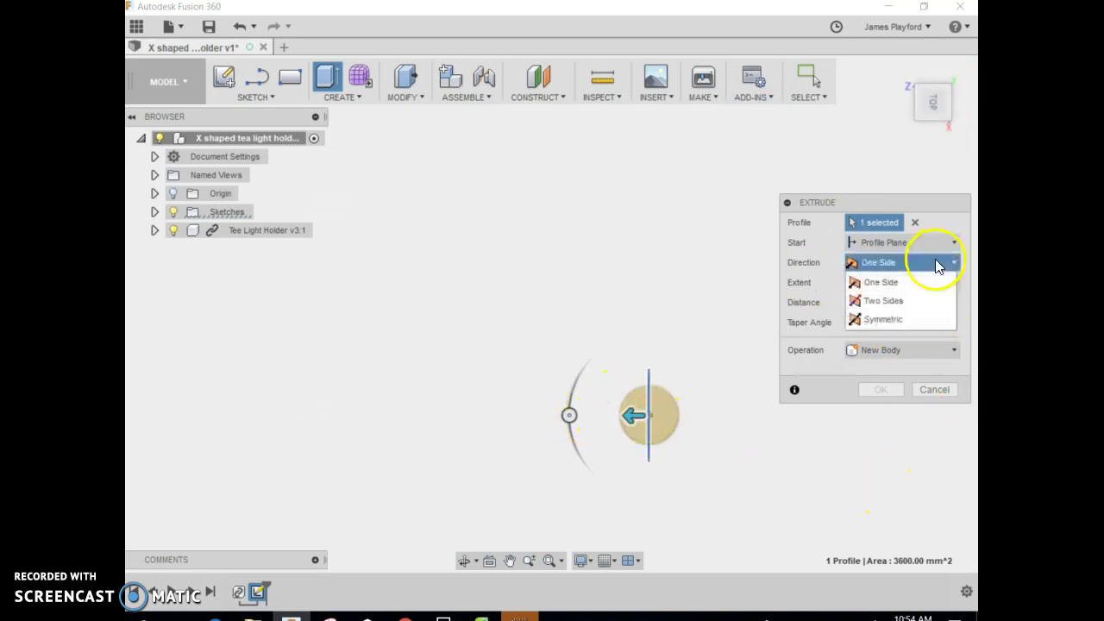
left_click(911, 319)
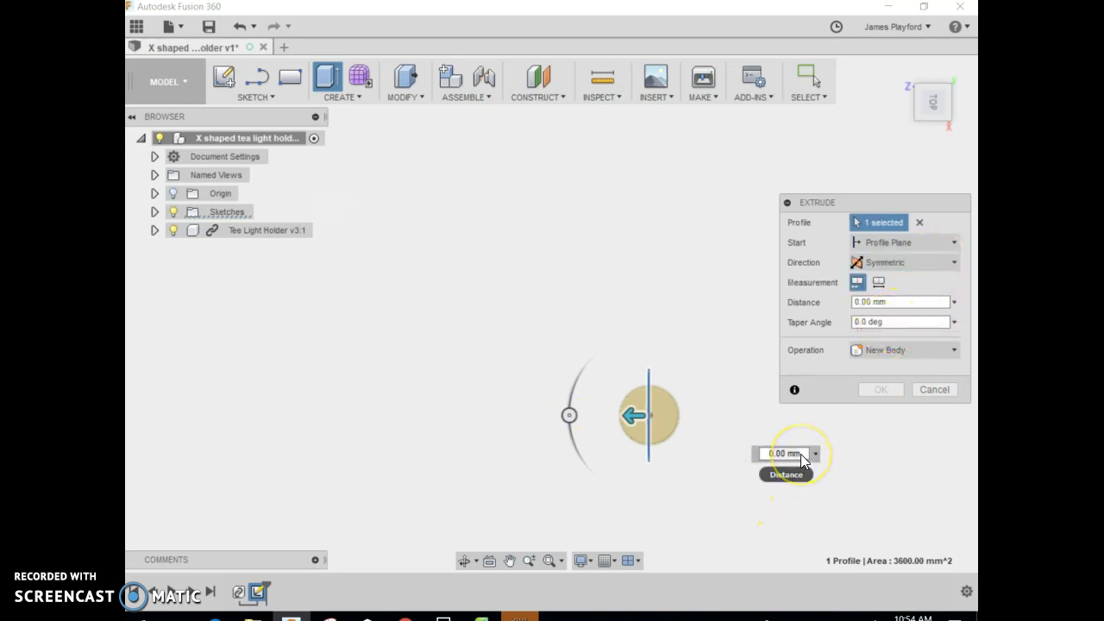
left_click(768, 452)
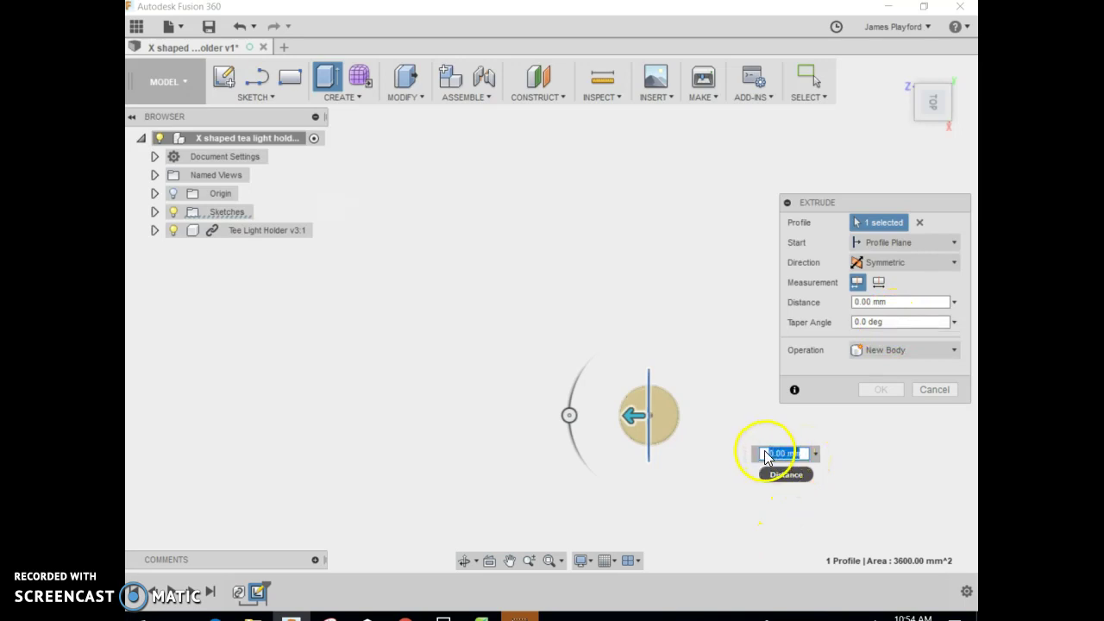
type("1.5")
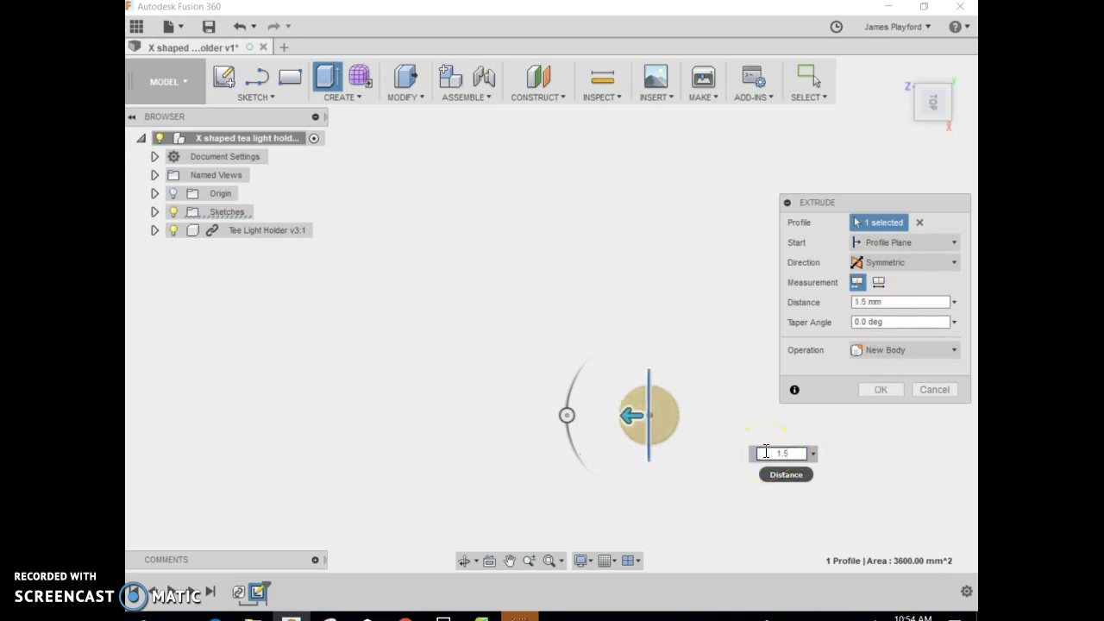
key("Return")
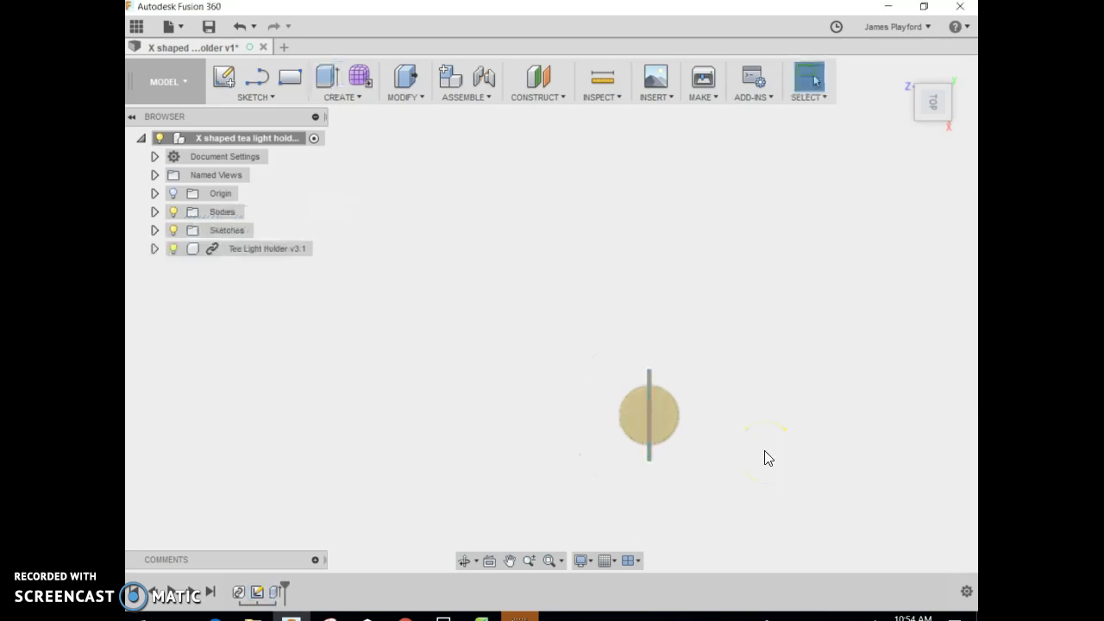
left_click(927, 86)
- Return to the home view, hide Body1 in the browser, and window-select the tea light
left_click(902, 72)
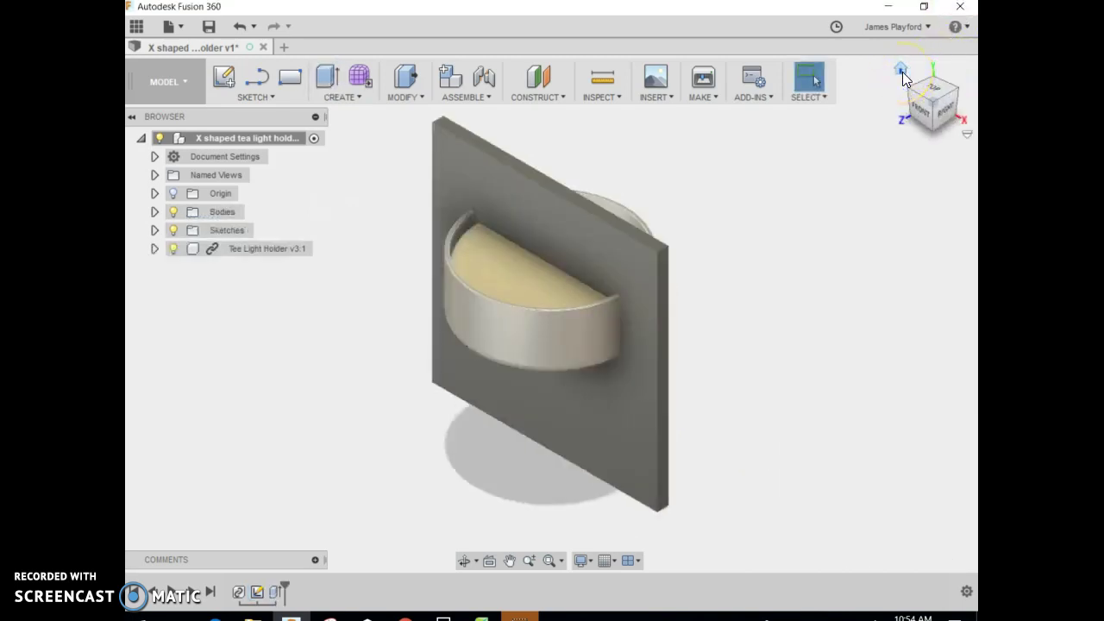
left_click(604, 192)
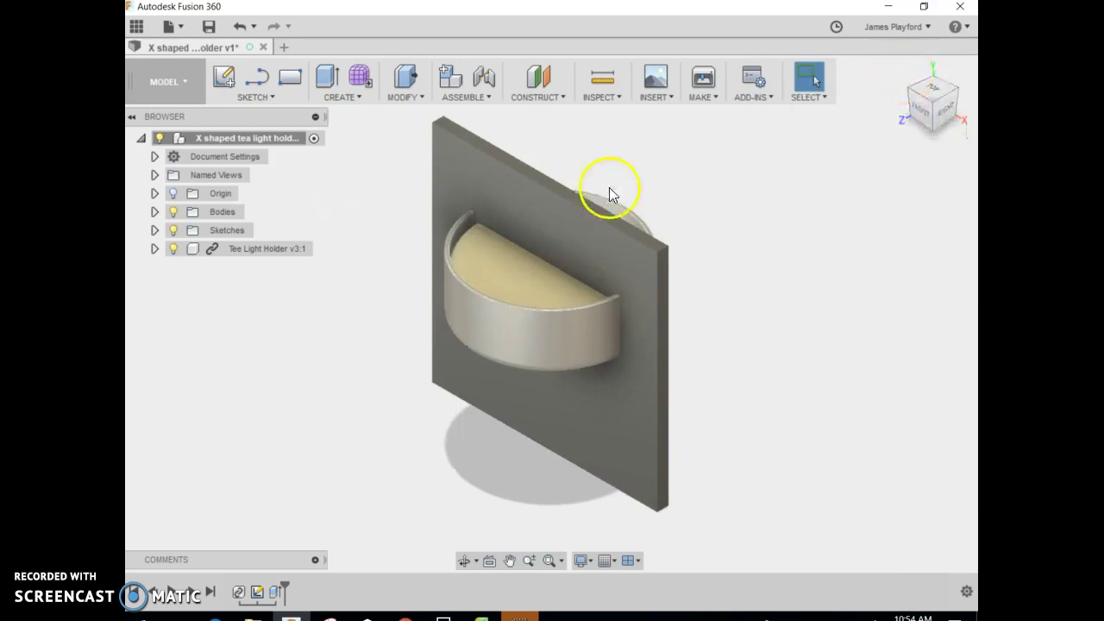
left_click(545, 220)
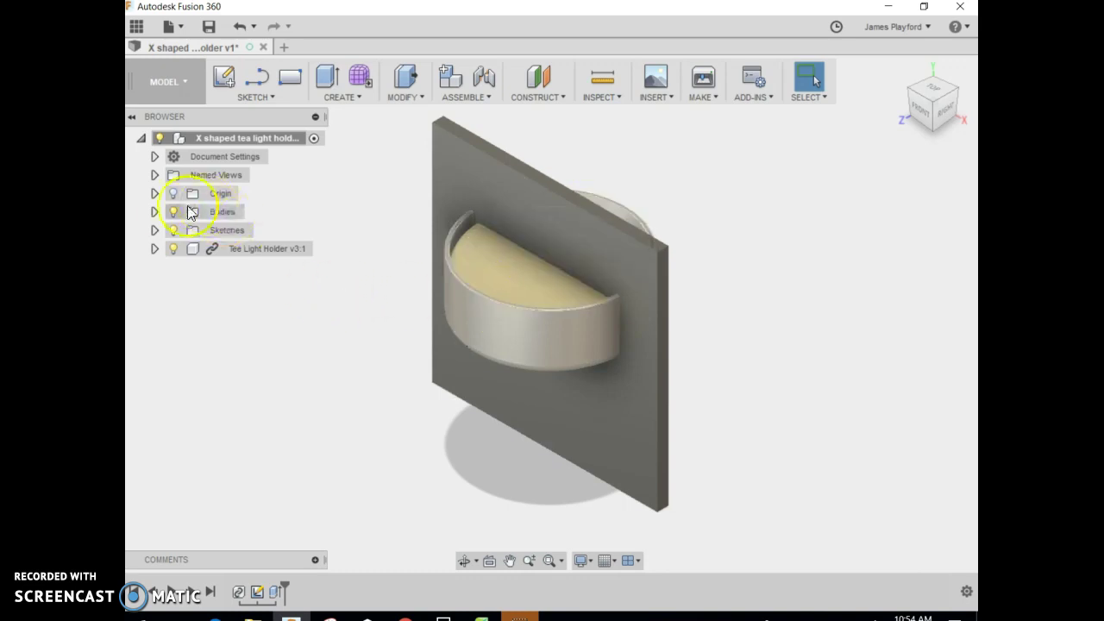
left_click(154, 213)
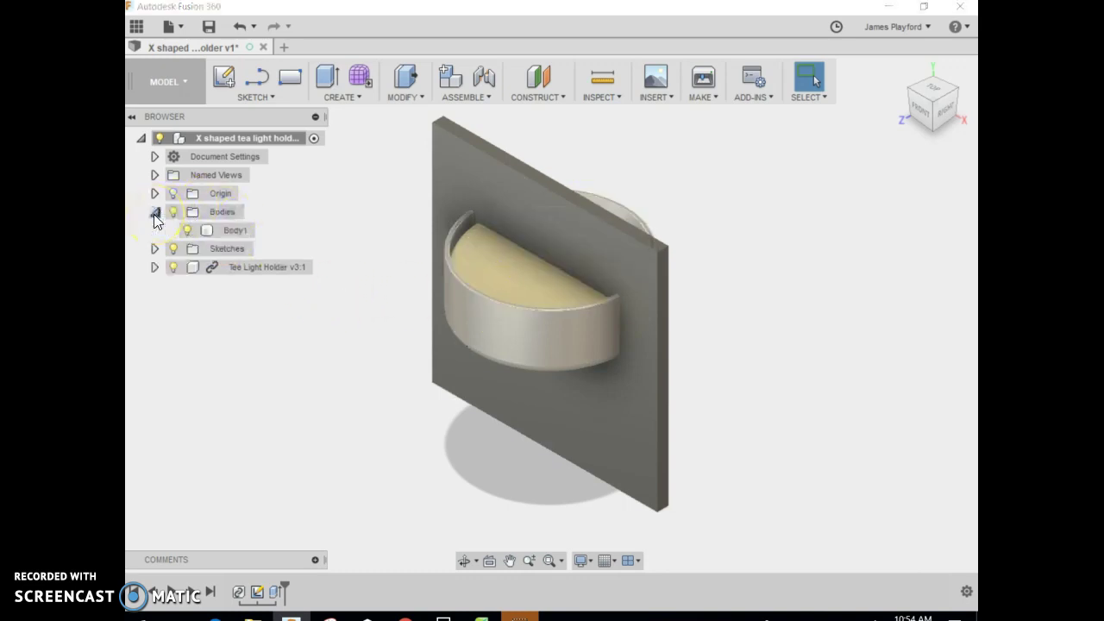
left_click(188, 232)
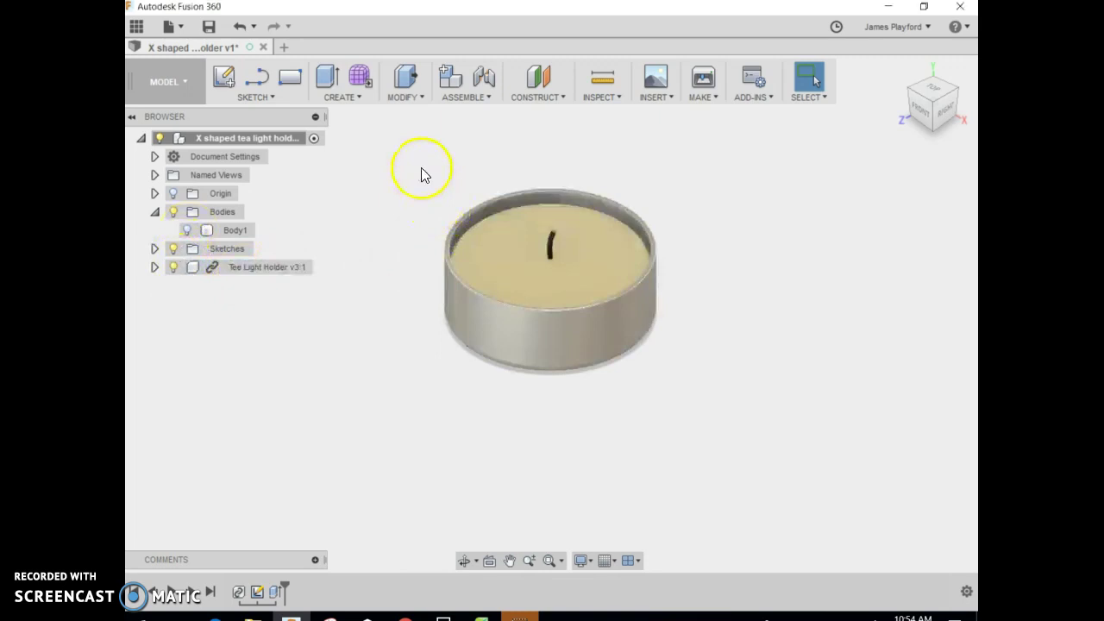
left_click_drag(422, 171, 676, 380)
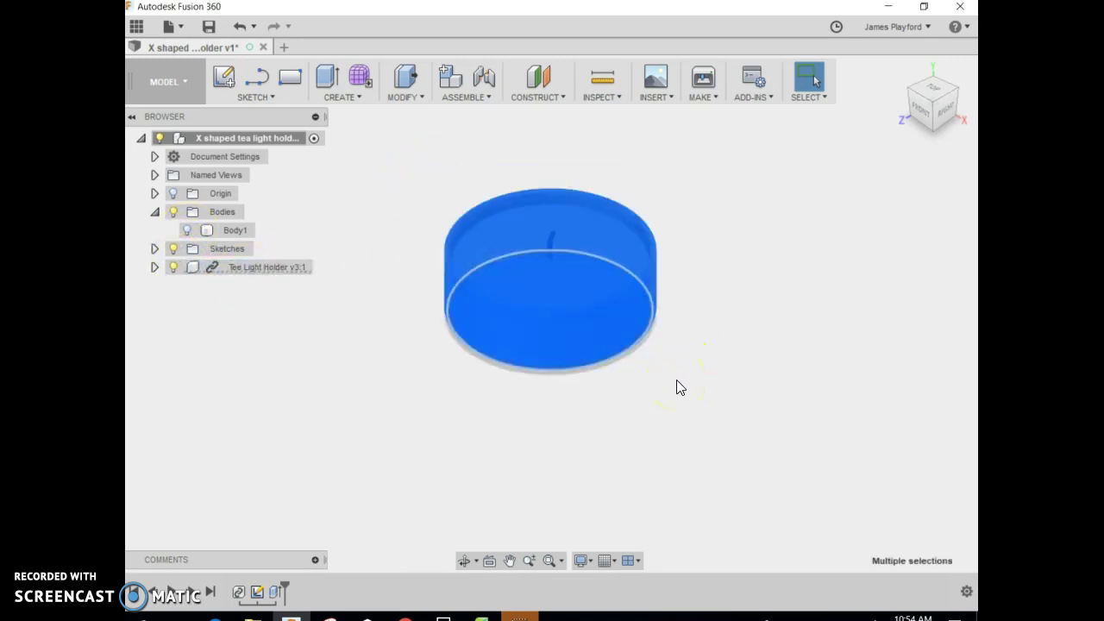
- Start Move/Copy on the tea light with Move Object set to Components
right_click(676, 380)
left_click(651, 402)
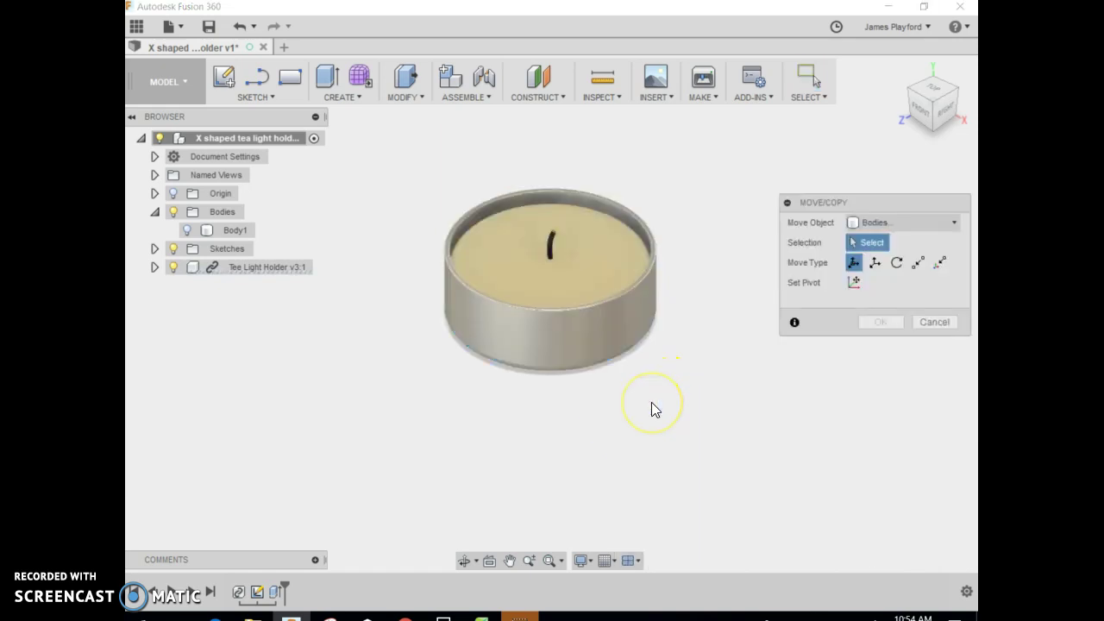
left_click(862, 222)
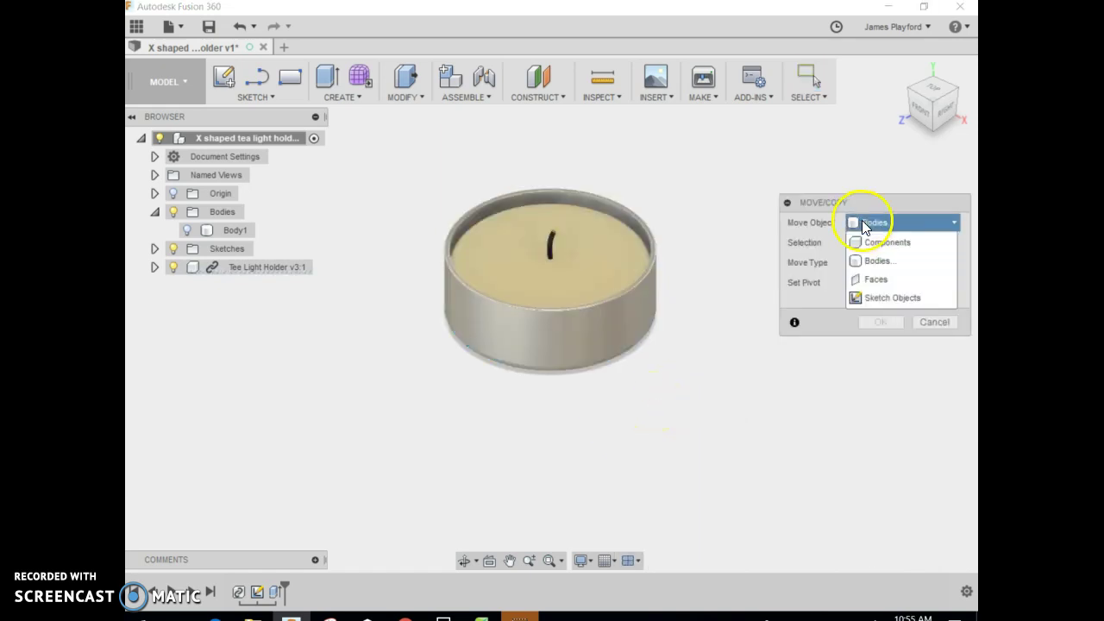
left_click(873, 238)
left_click(543, 239)
left_click_drag(410, 177, 681, 387)
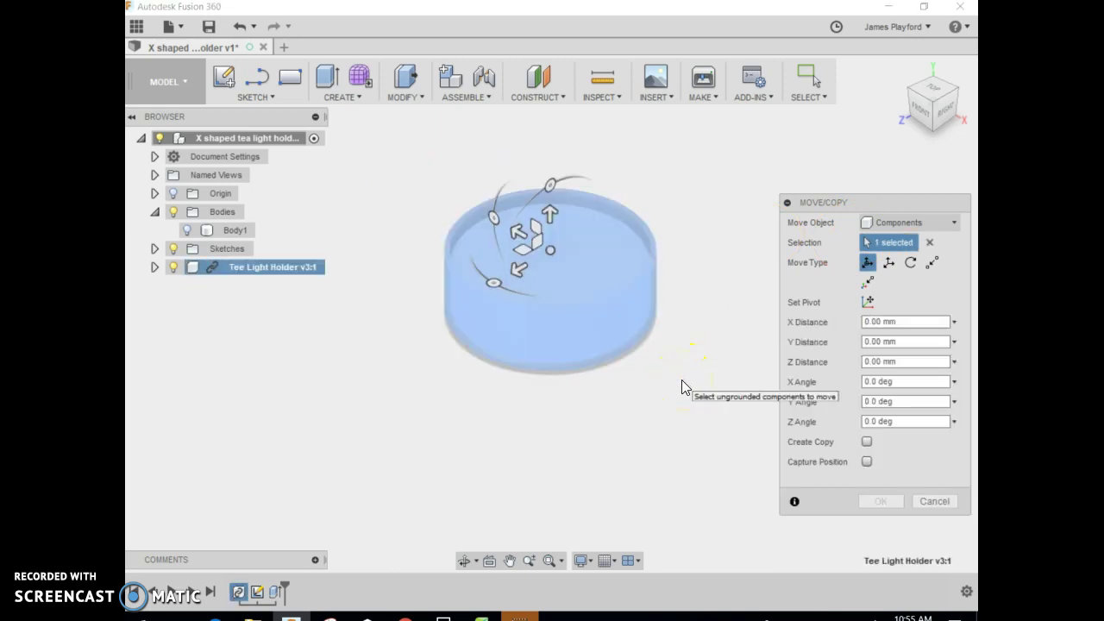
- Show Body1 again and raise the tea light 15 mm along Z from the front view
left_click(188, 230)
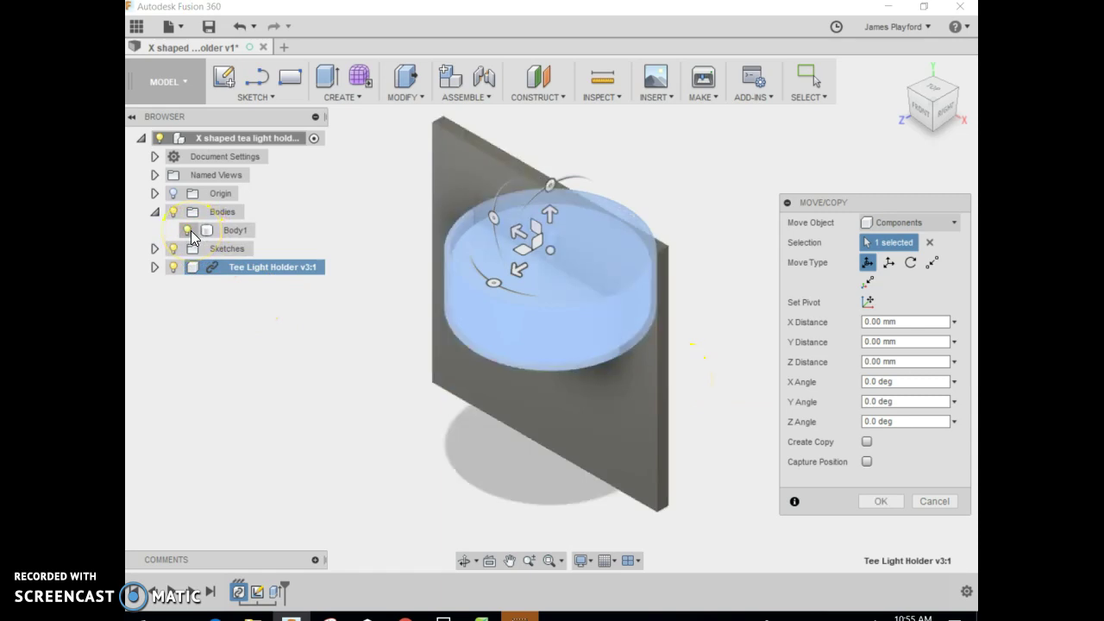
left_click(919, 110)
left_click(575, 192)
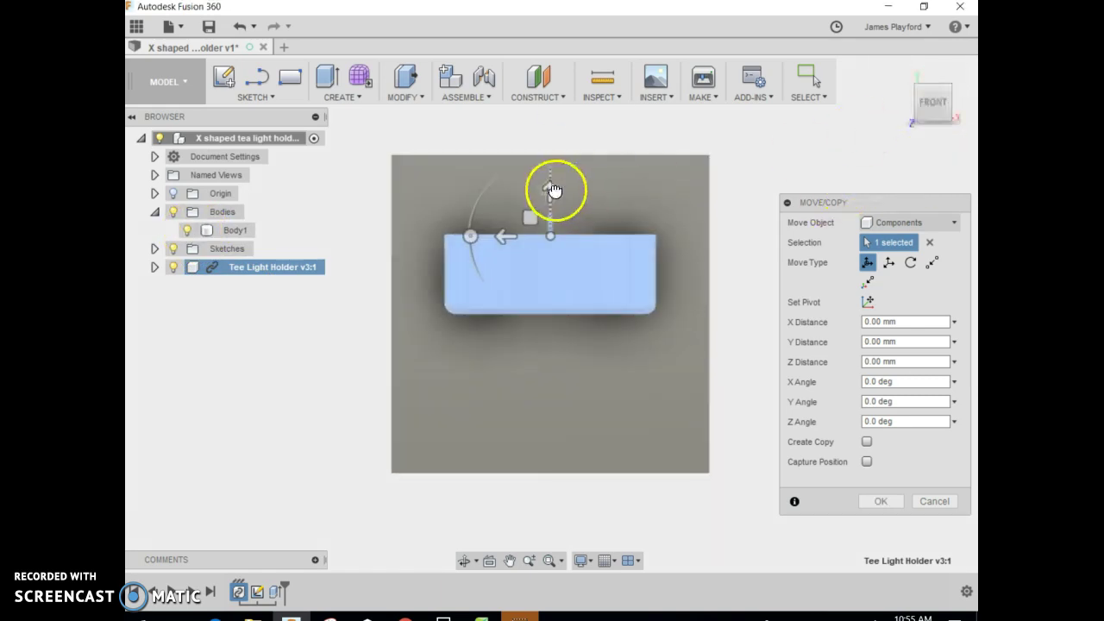
left_click_drag(555, 184, 556, 117)
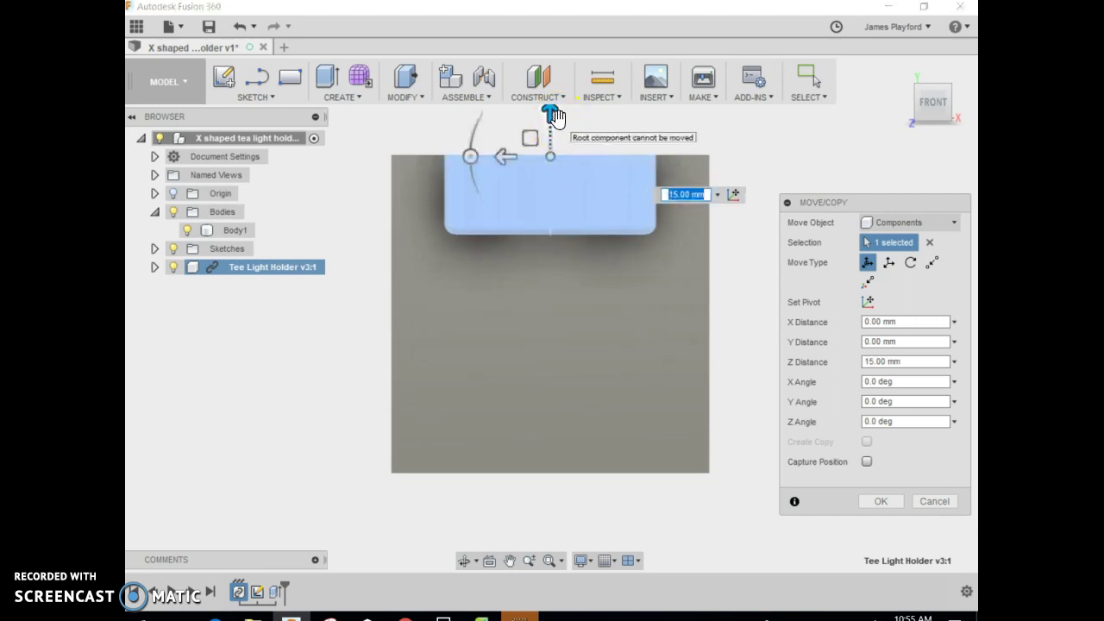
key("Return")
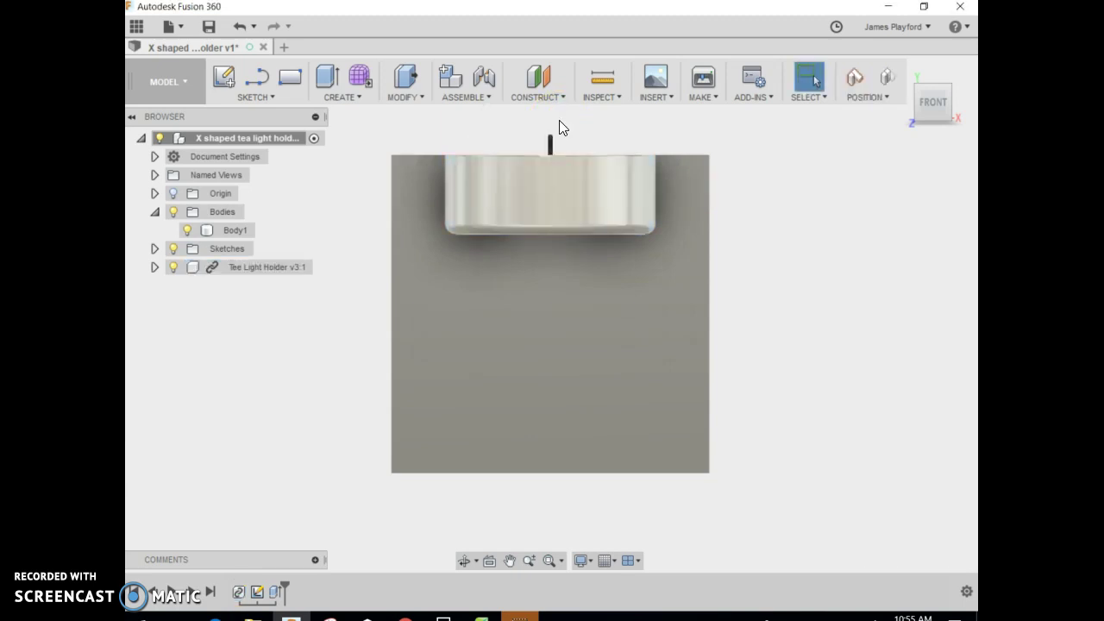
left_click(589, 377)
left_click(461, 362)
left_click(483, 310)
left_click(485, 345)
left_click(406, 616)
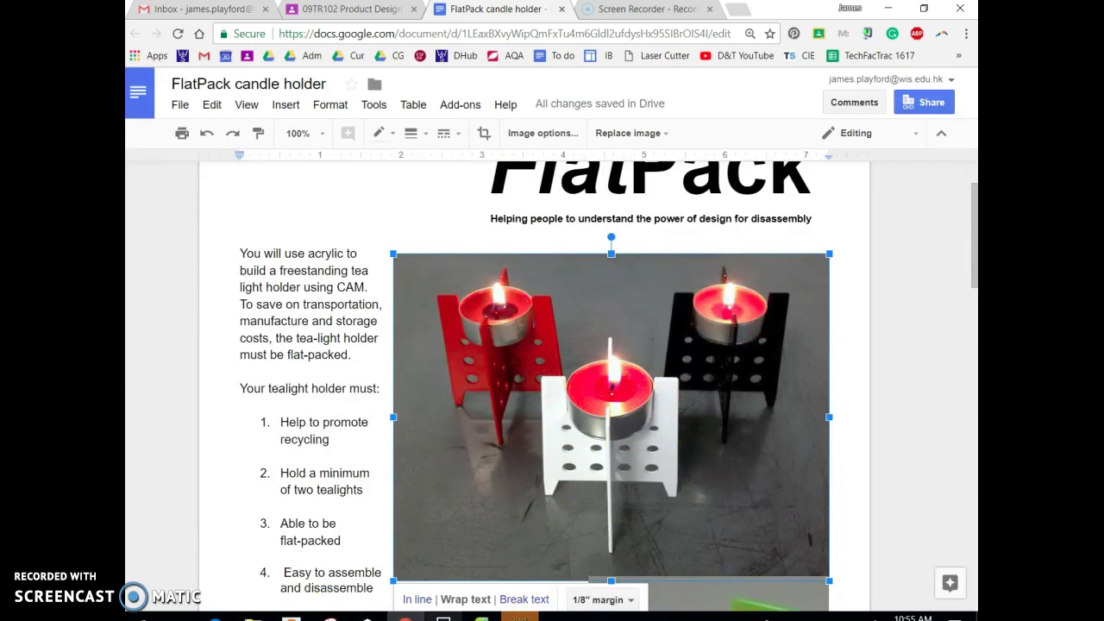
left_click(310, 614)
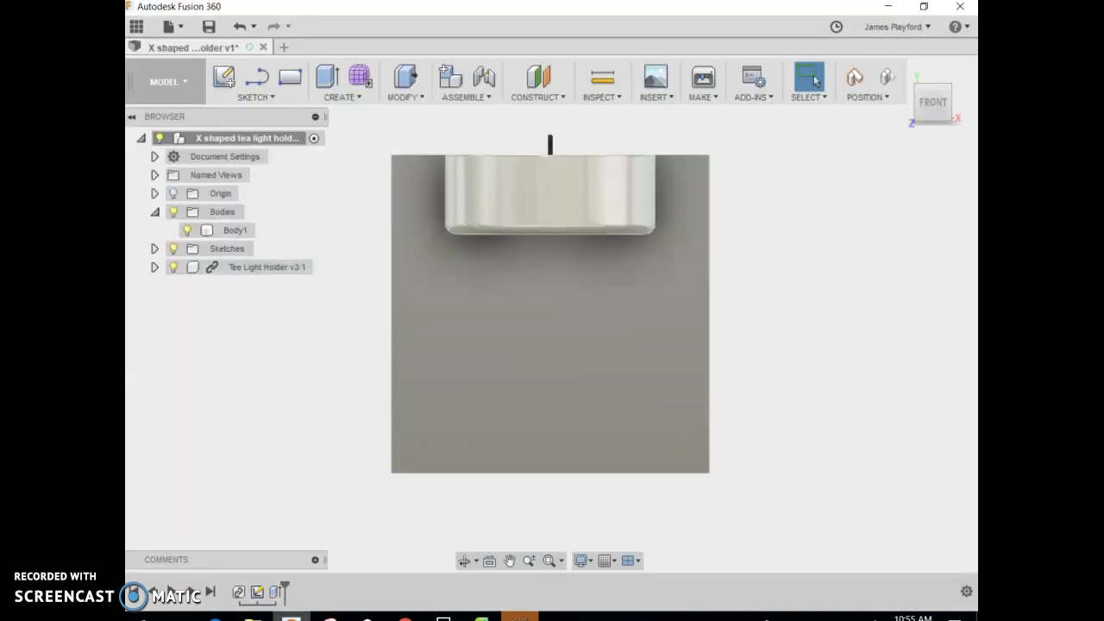
- Start a sketch on the plate's front face, capturing the tea light's moved position
left_click(224, 78)
left_click(553, 307)
left_click(515, 289)
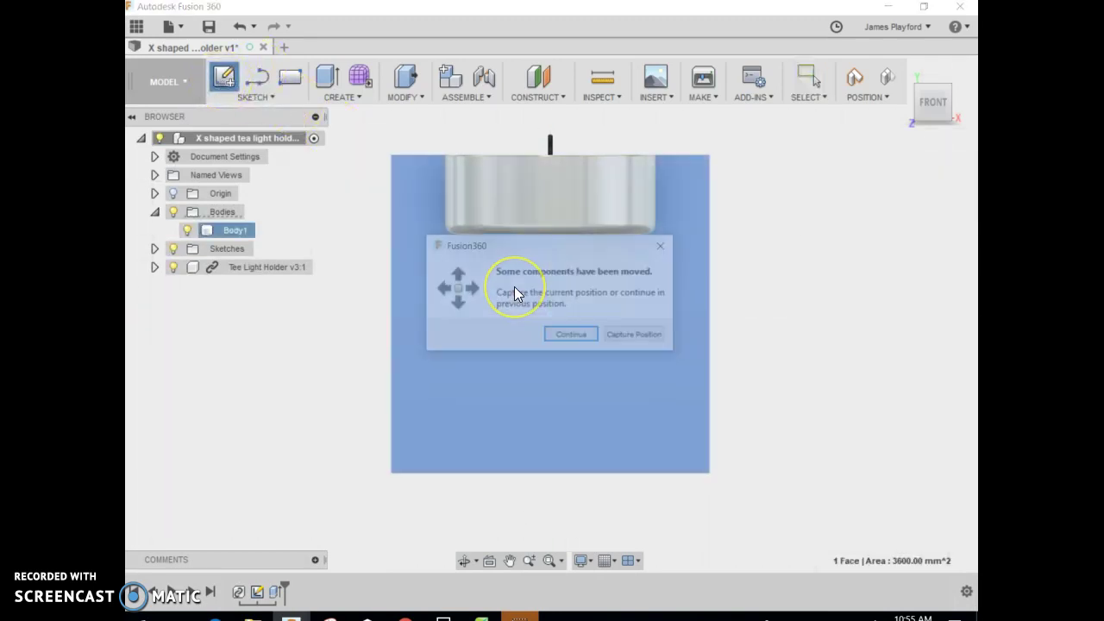
left_click(571, 337)
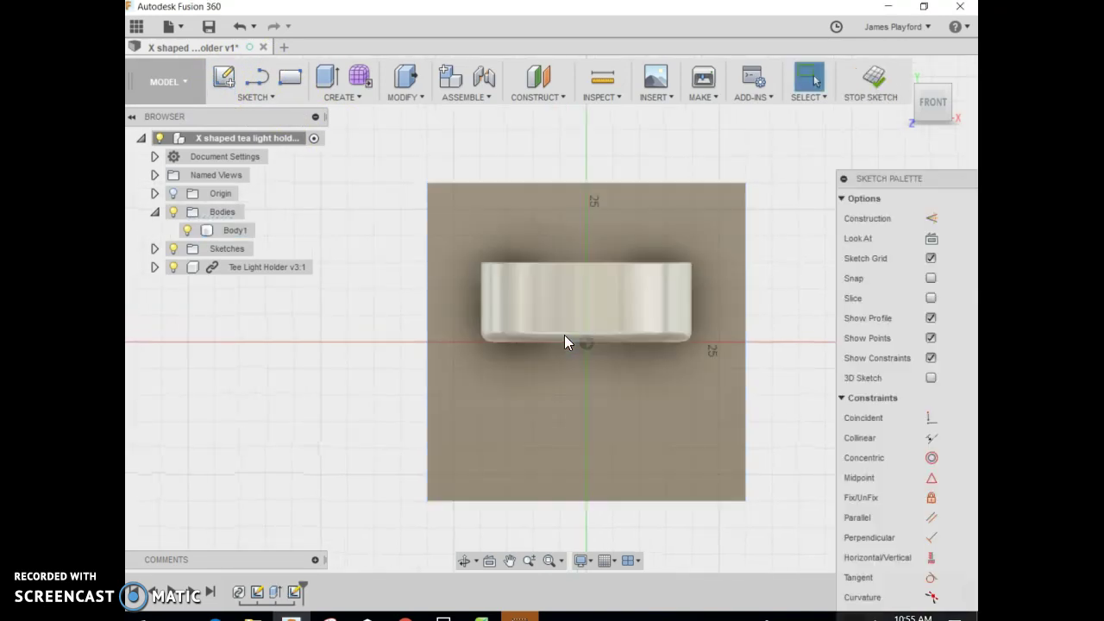
key("ctrl+z")
left_click(256, 84)
left_click(223, 76)
left_click(455, 308)
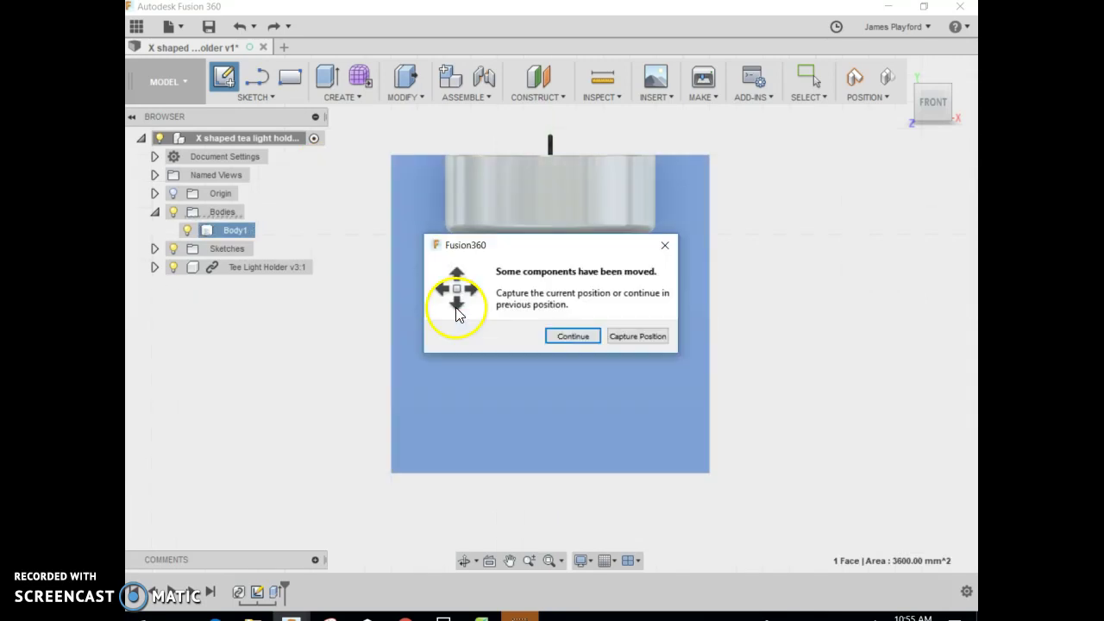
left_click(618, 339)
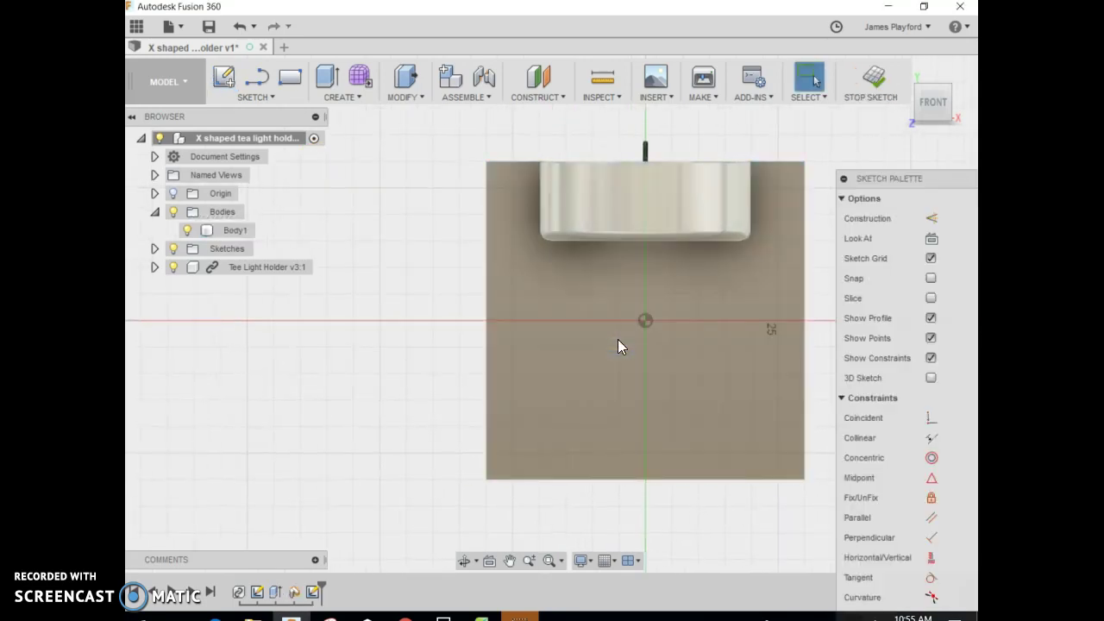
- Draw a three-line tapered outline around the tea light's base from the top edge, then stop the sketch
left_click(269, 97)
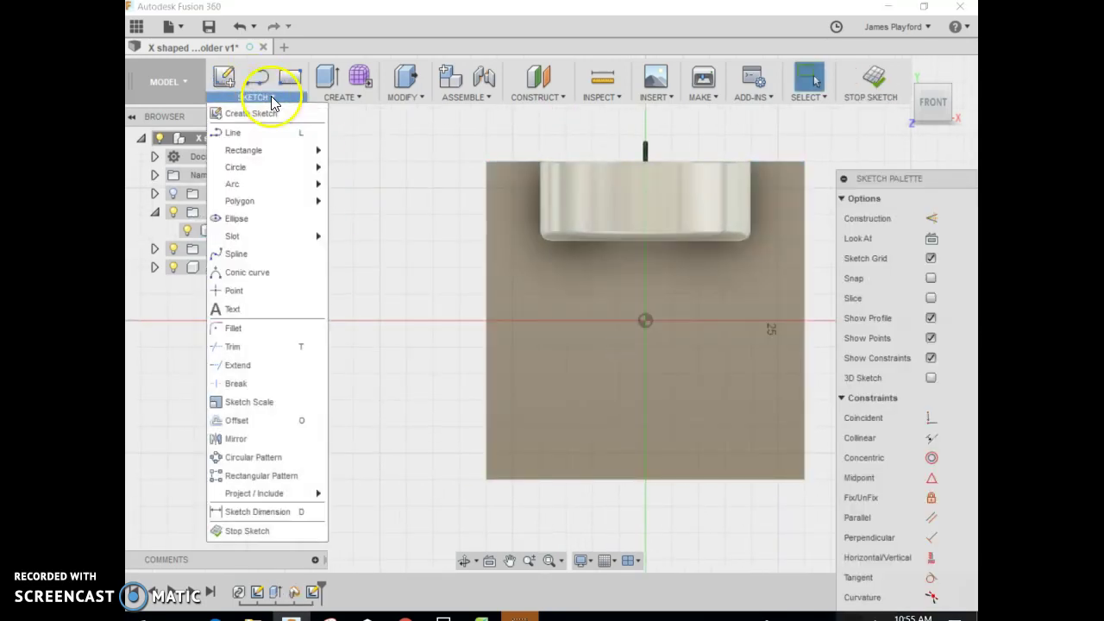
left_click(253, 134)
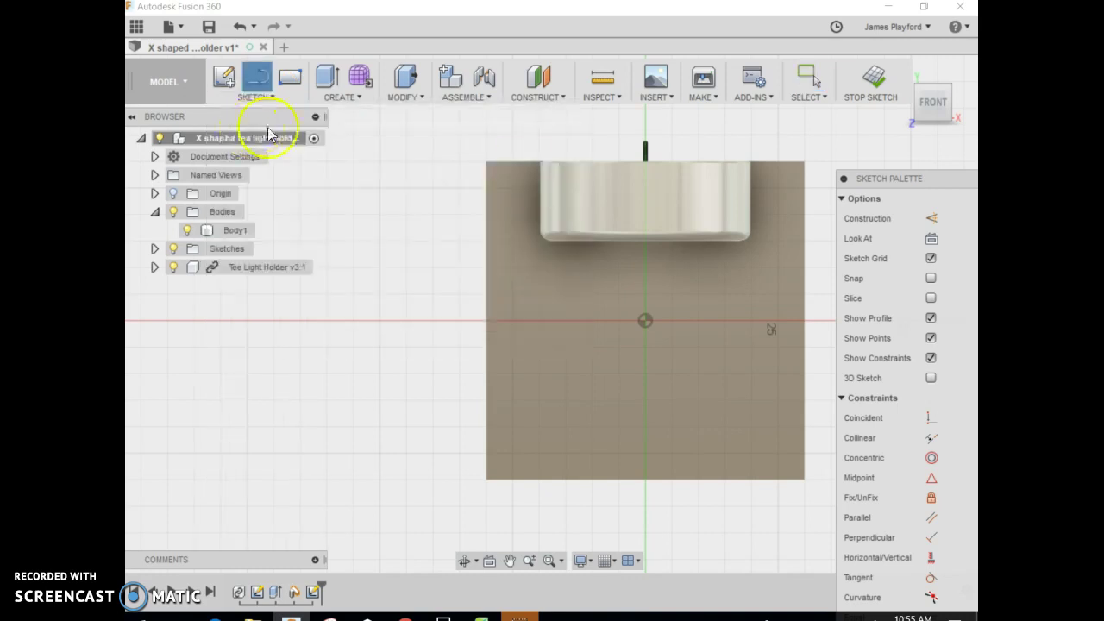
left_click(515, 162)
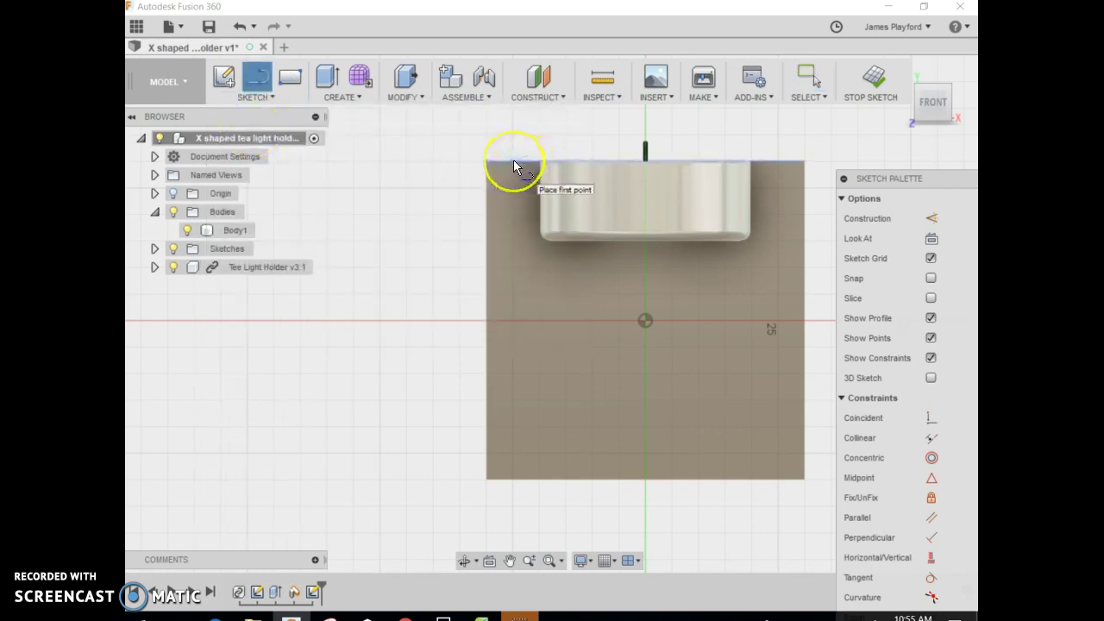
left_click(537, 243)
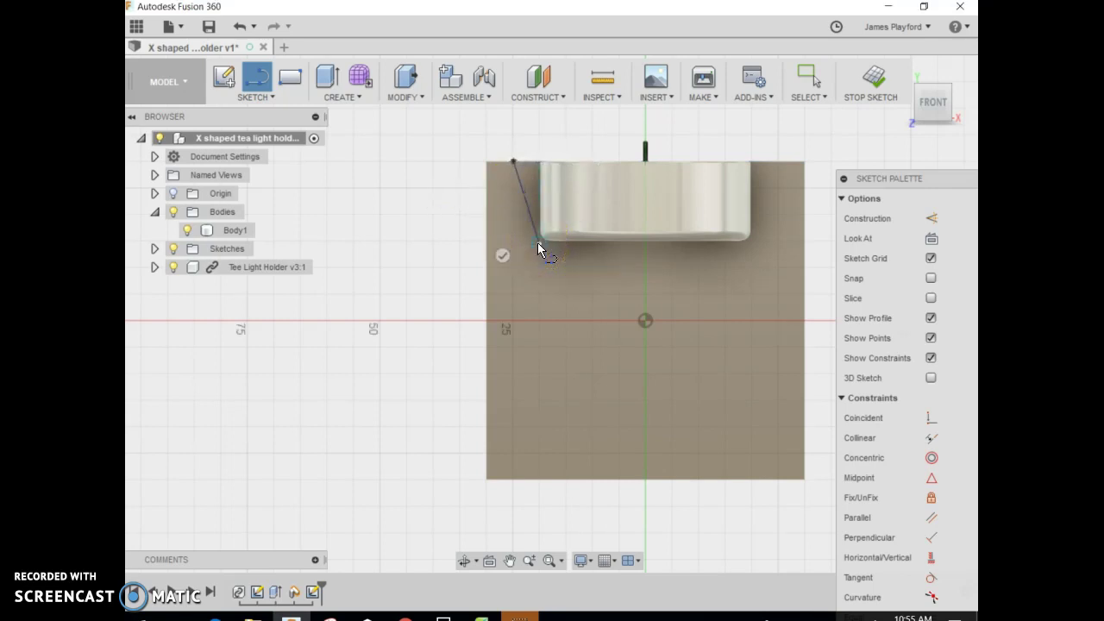
left_click(754, 245)
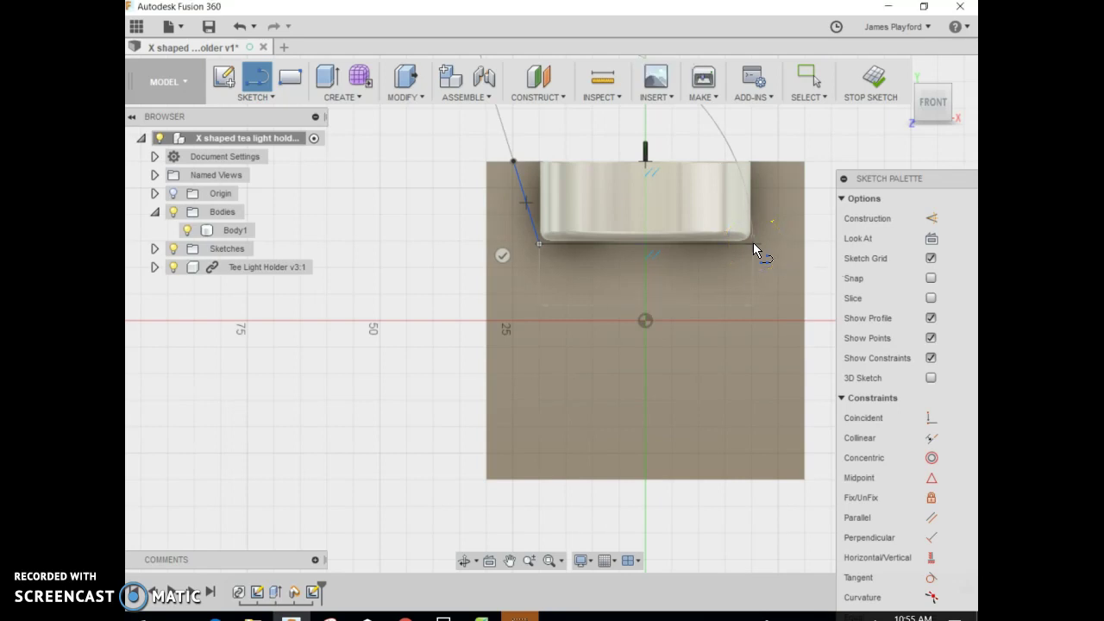
left_click(779, 163)
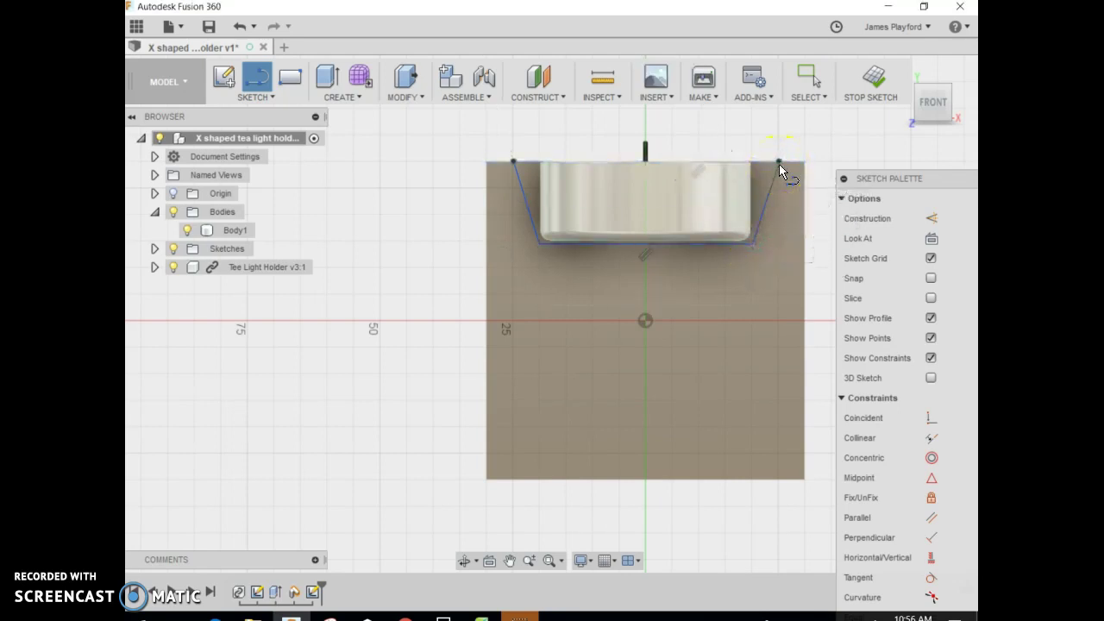
left_click(874, 77)
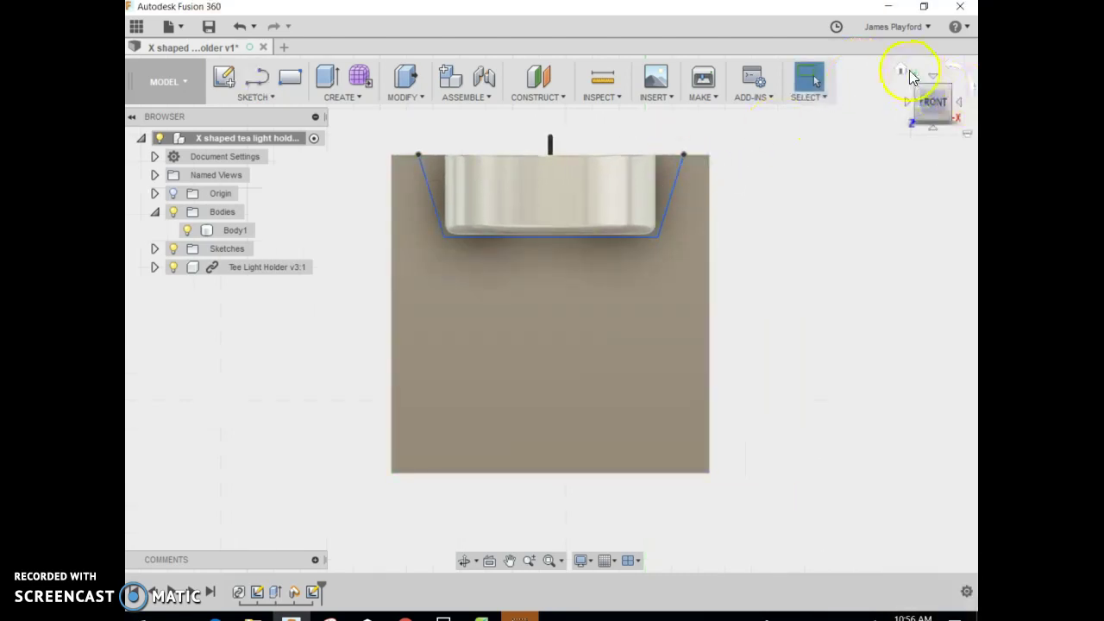
left_click(906, 73)
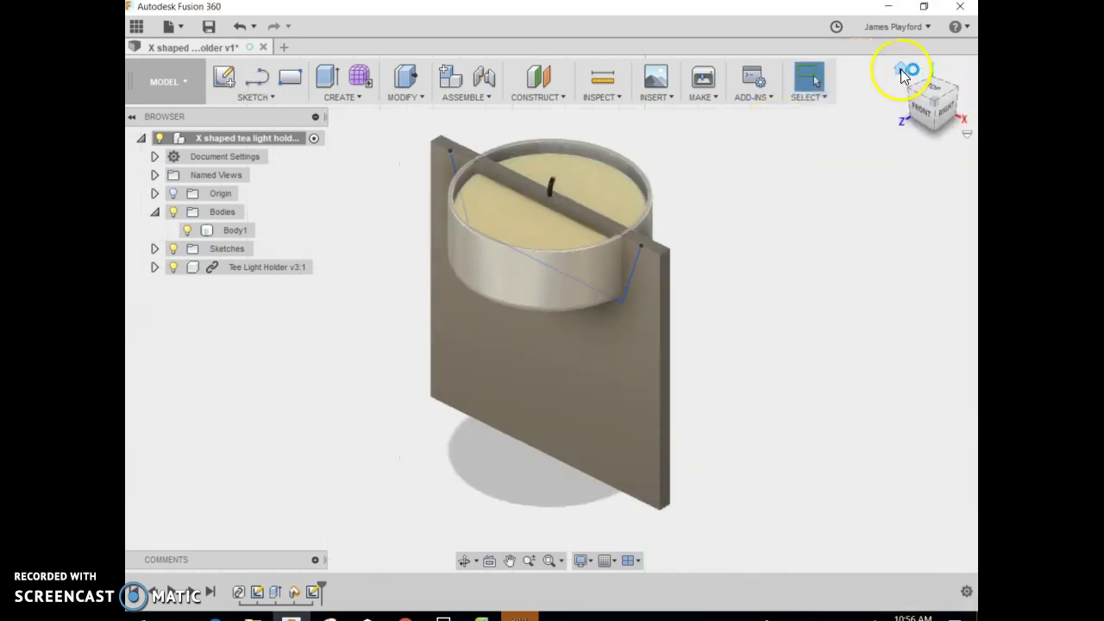
left_click(623, 258)
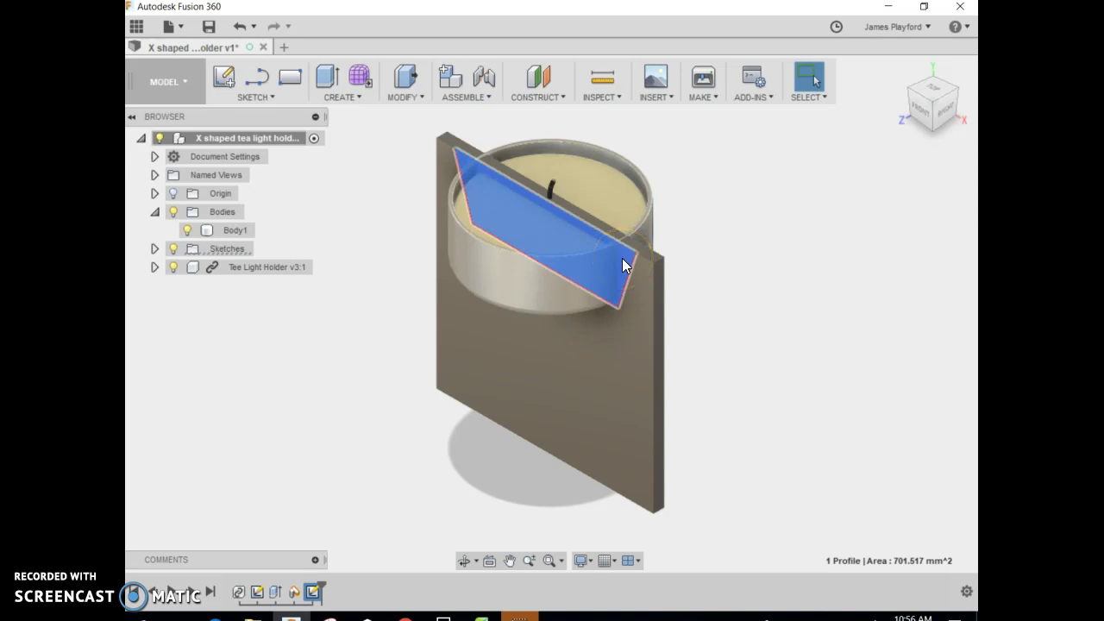
left_click(404, 98)
left_click(405, 114)
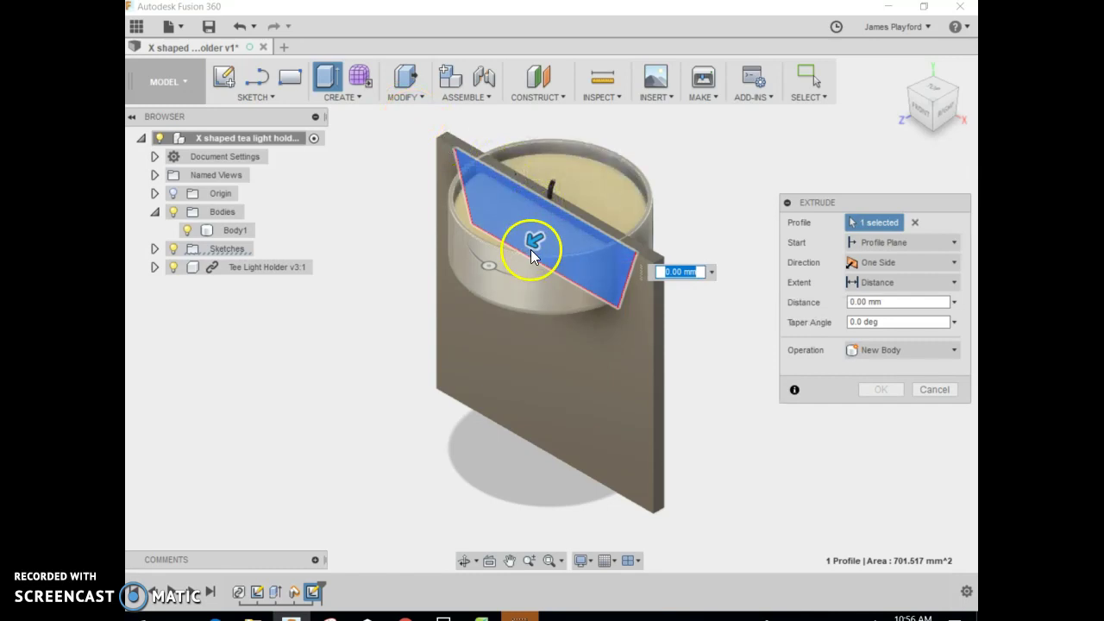
left_click_drag(533, 256, 562, 218)
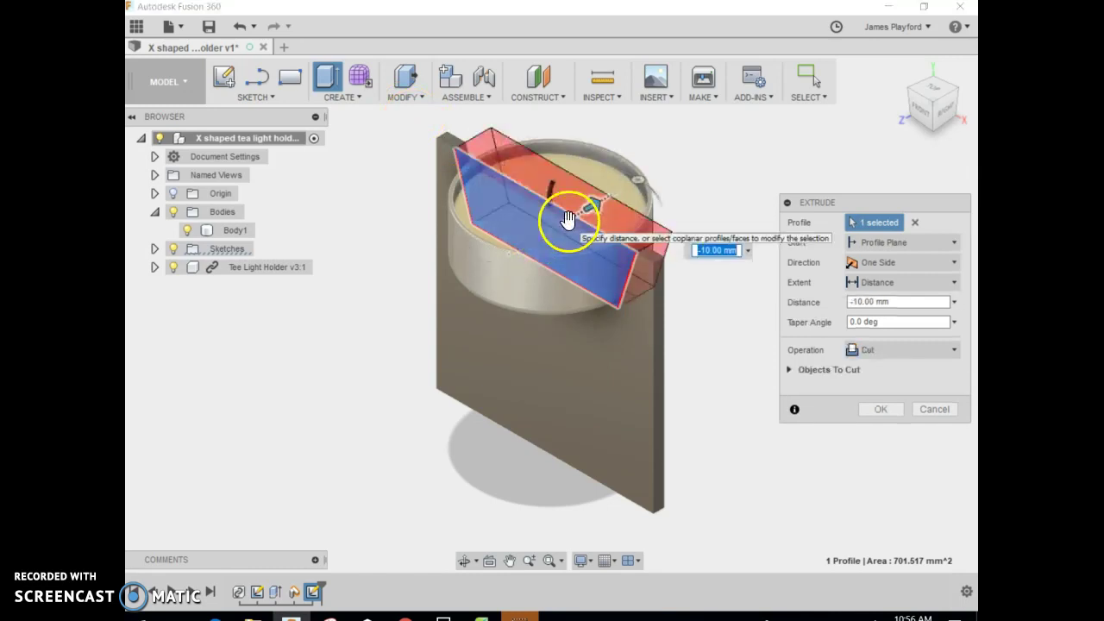
key("Return")
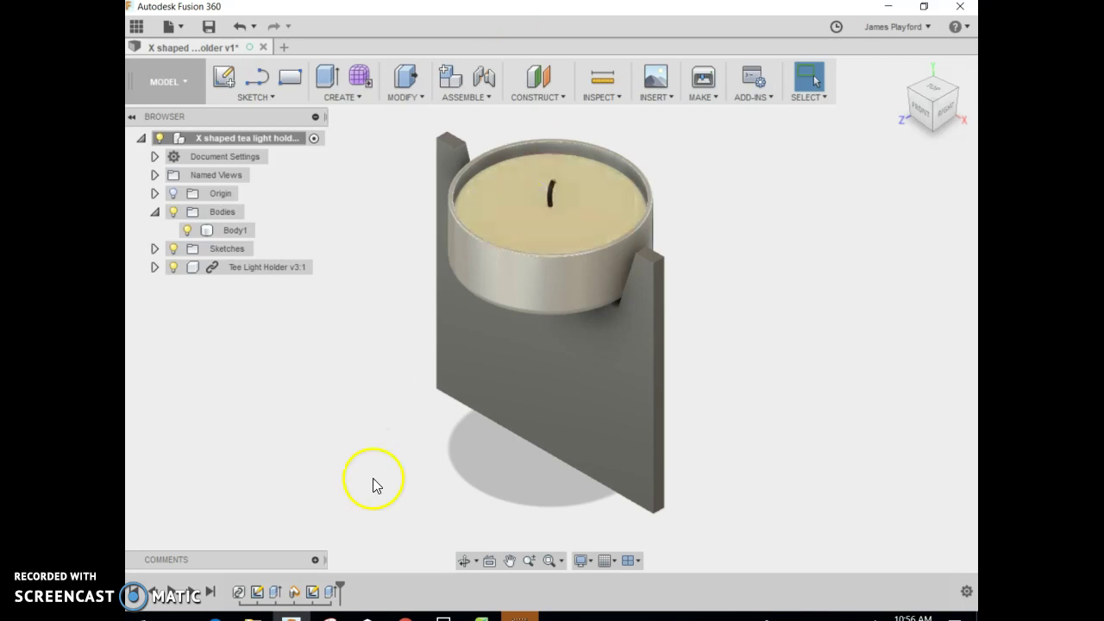
left_click(407, 616)
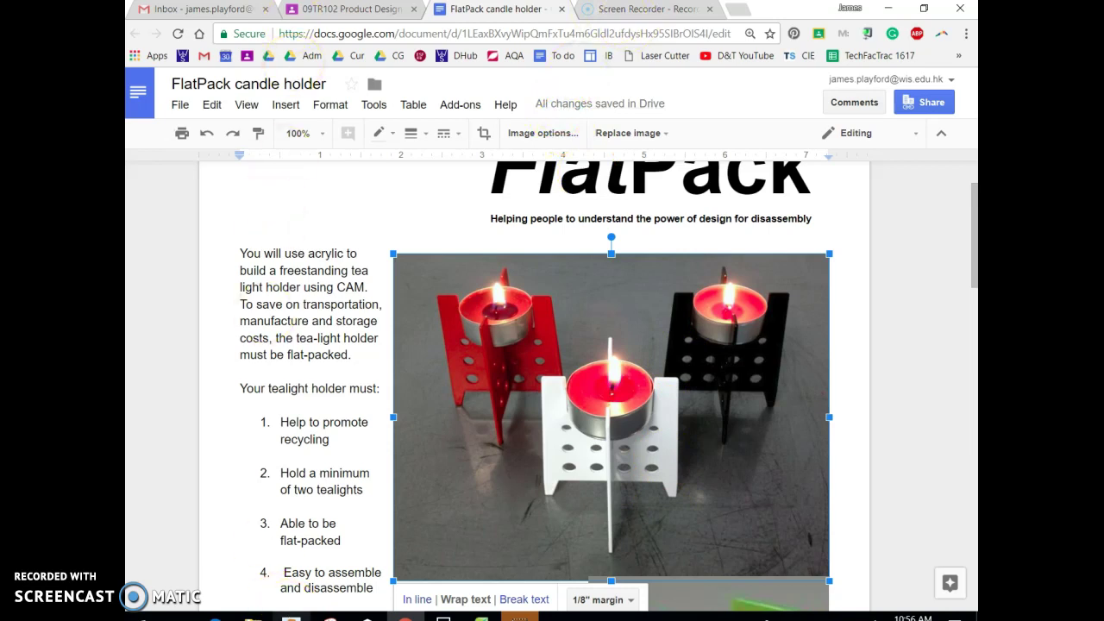
left_click(291, 615)
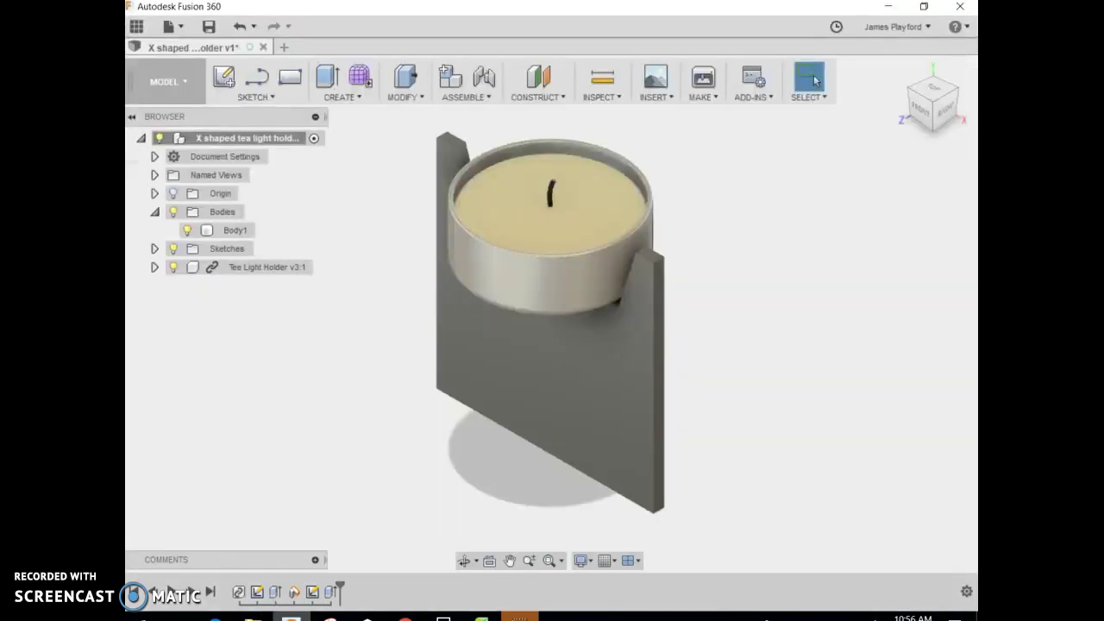
- Sketch a trapezoid notch outline along the plate's bottom edge on the front plane
left_click(224, 77)
left_click(460, 351)
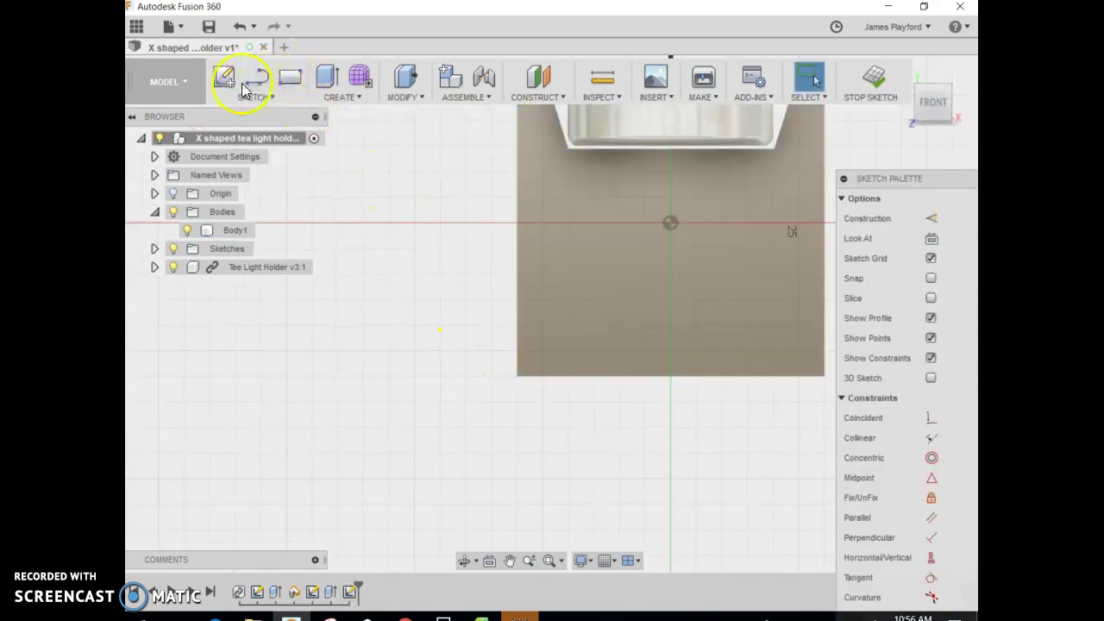
left_click(263, 95)
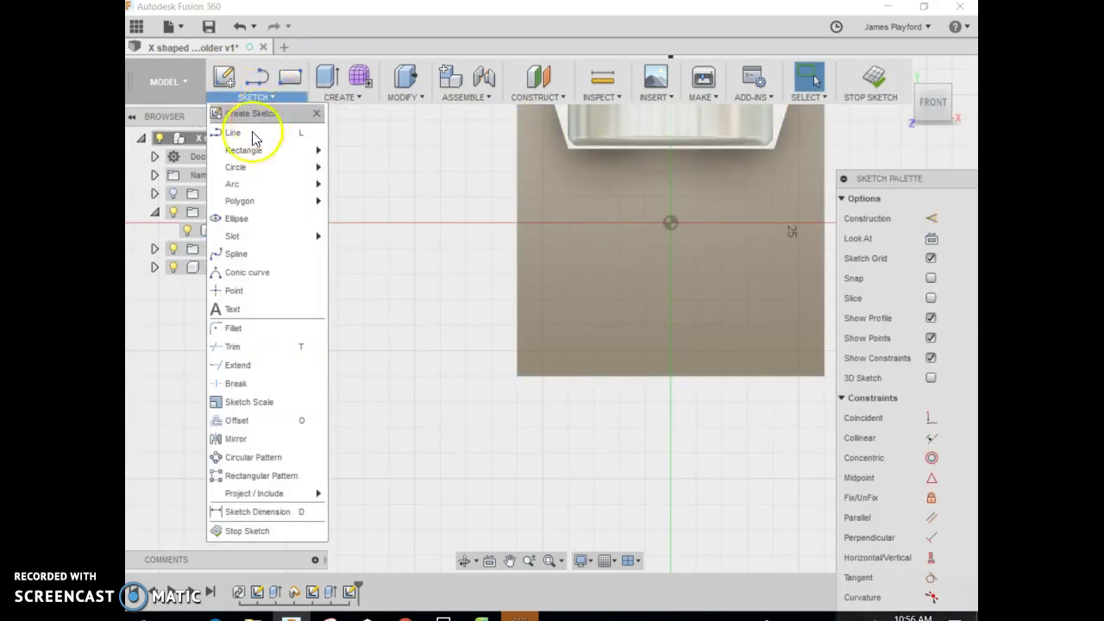
left_click(256, 112)
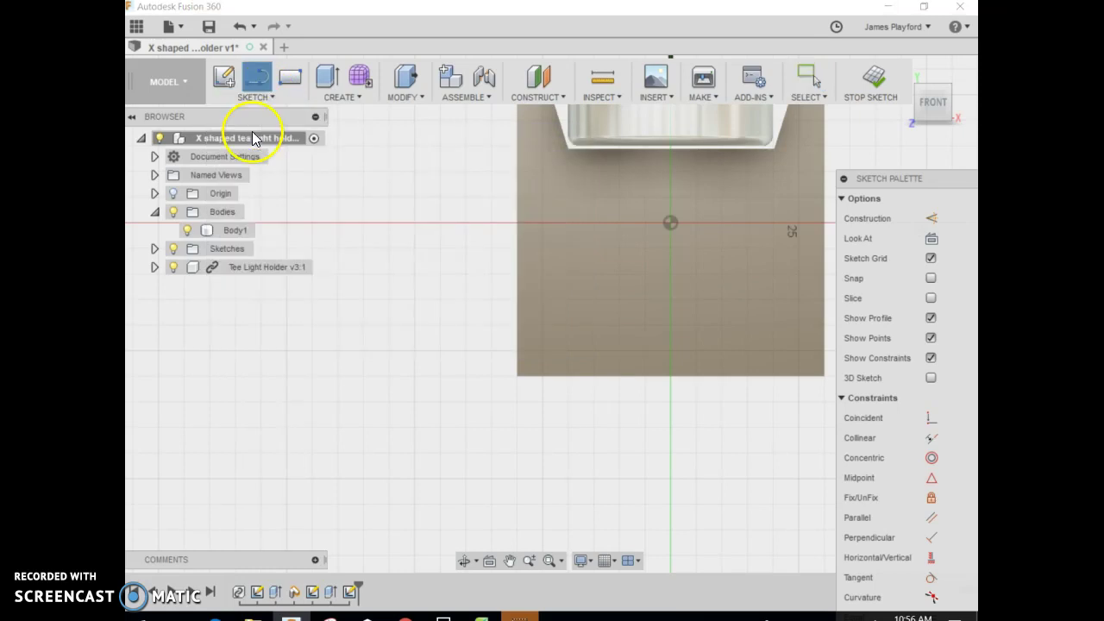
left_click(542, 376)
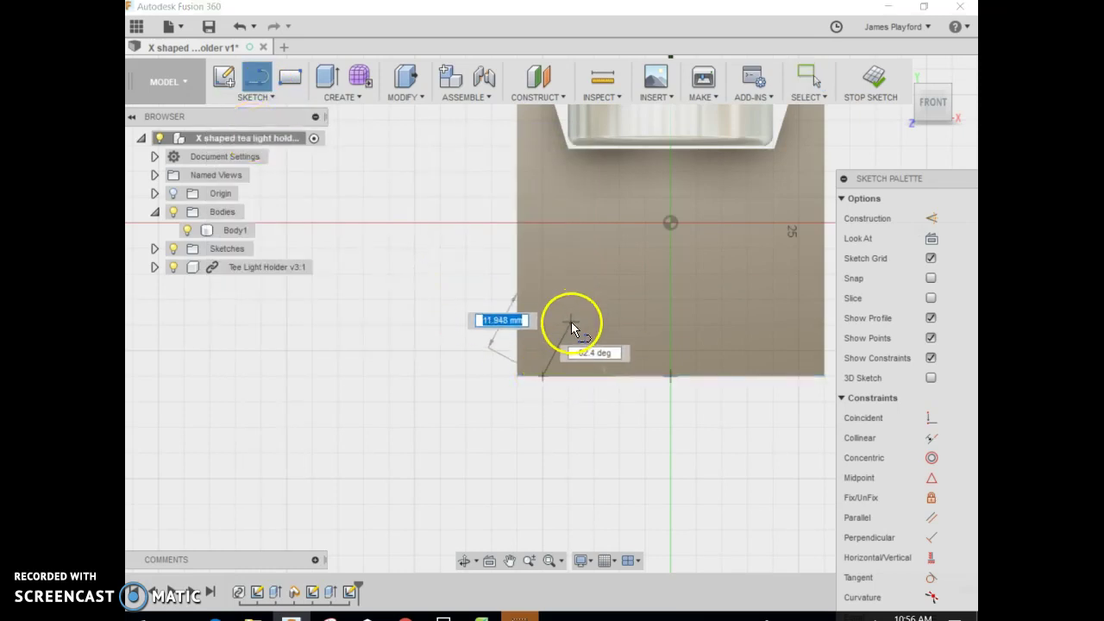
left_click(569, 323)
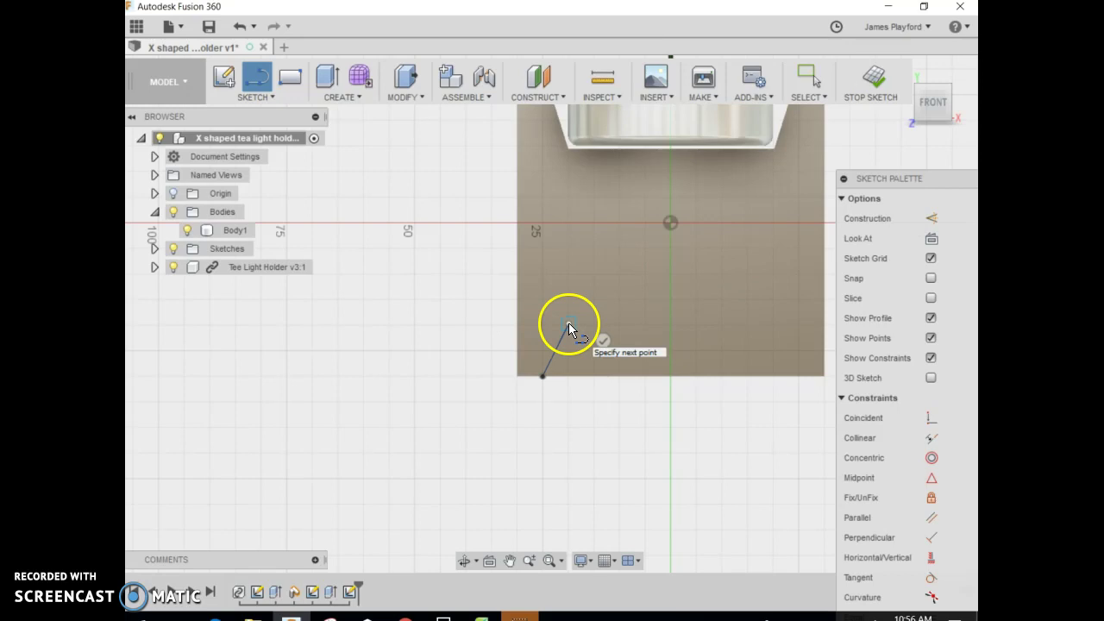
left_click(773, 328)
left_click(802, 380)
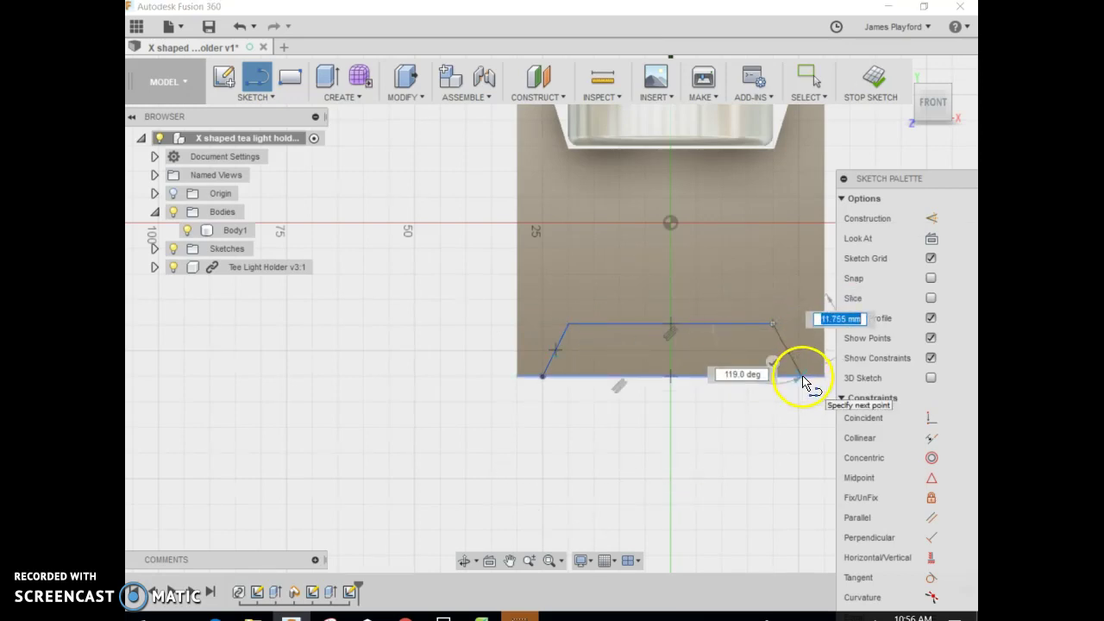
key("Escape")
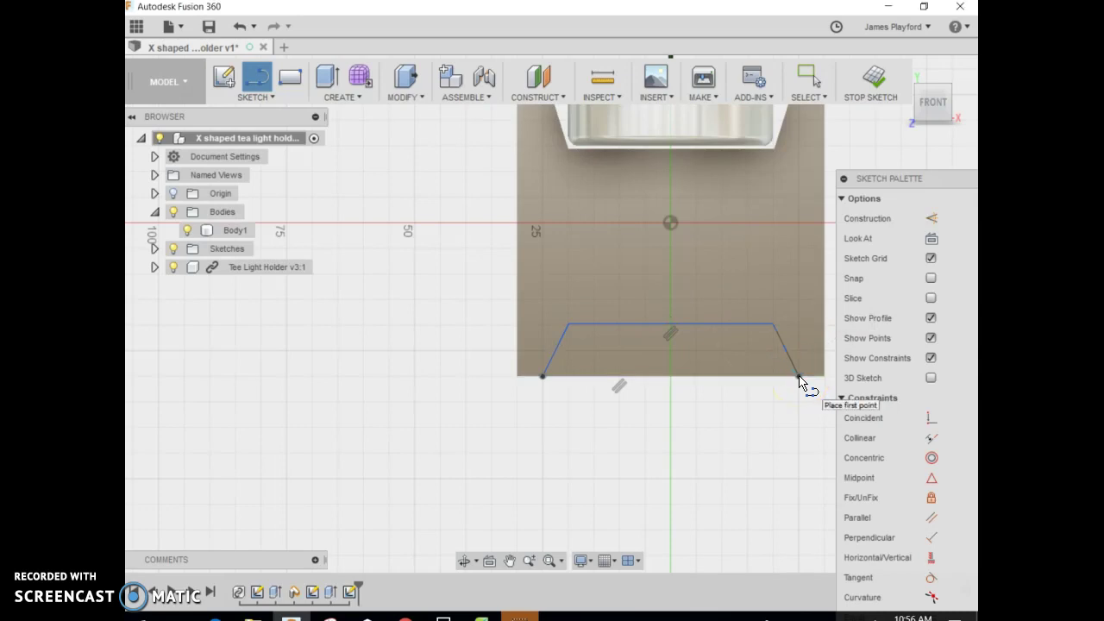
left_click(874, 79)
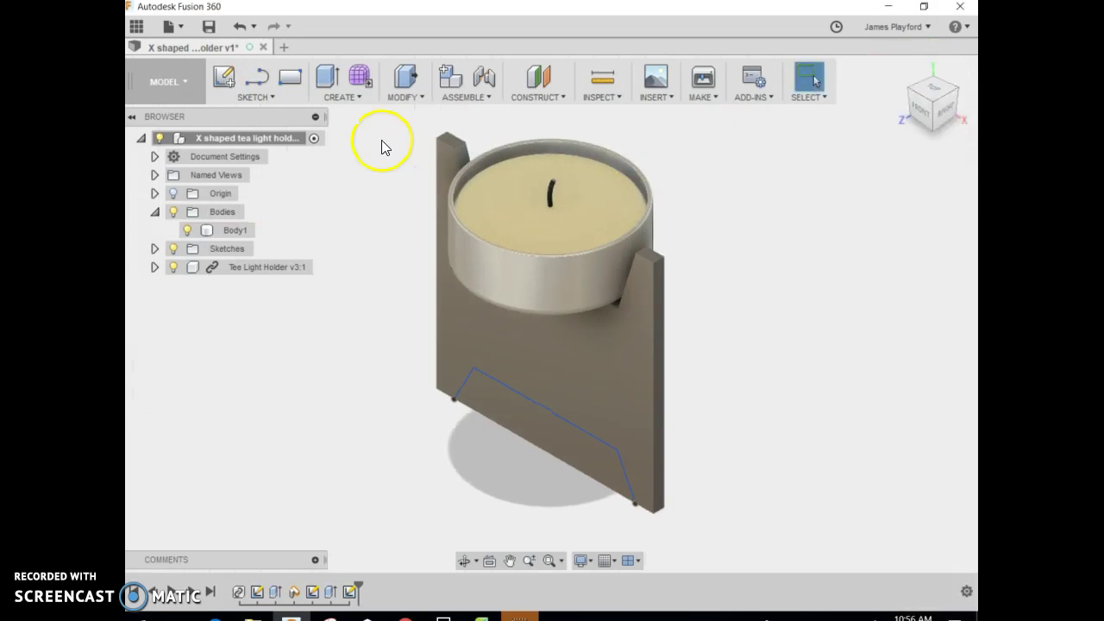
- Cut the trapezoid profile through the plate with Press Pull, then check the FlatPack brief
left_click(405, 95)
left_click(405, 110)
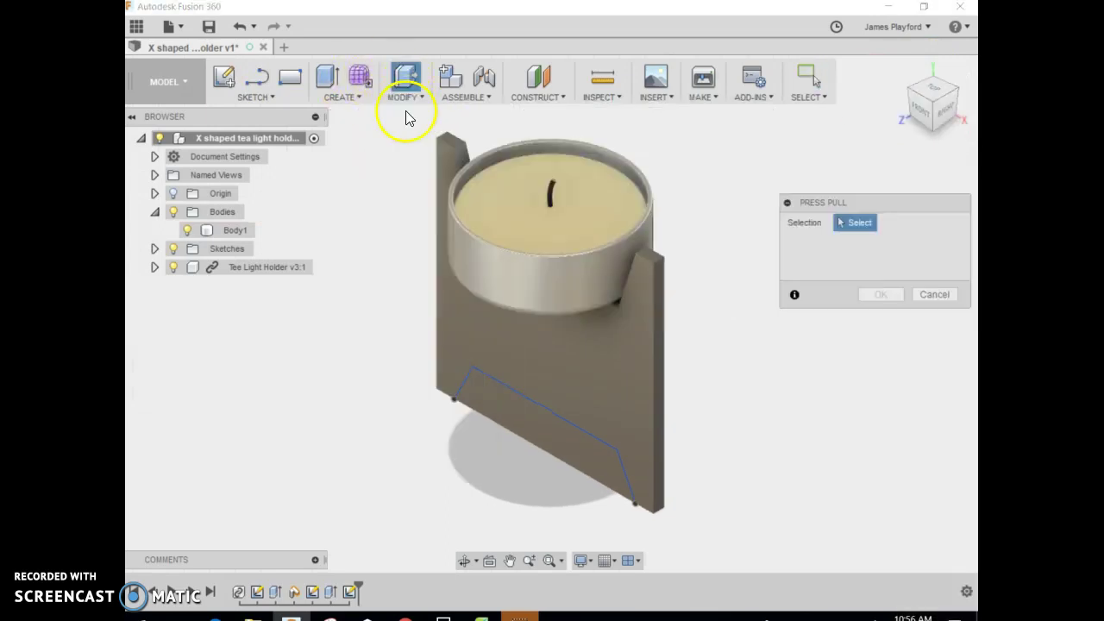
left_click(503, 397)
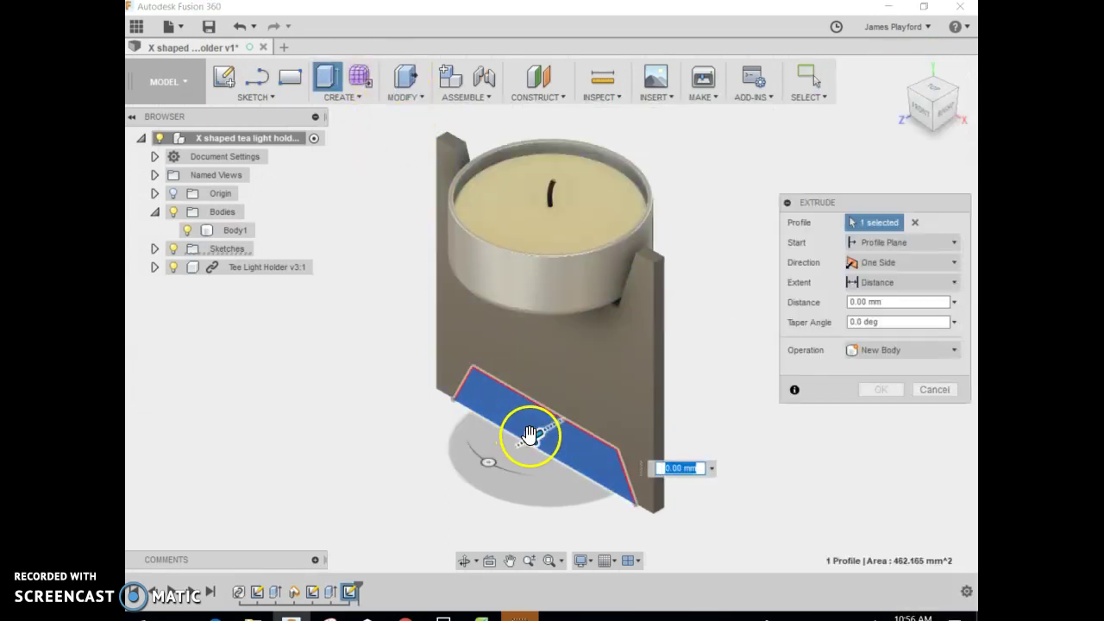
left_click_drag(530, 436, 565, 426)
key("Escape")
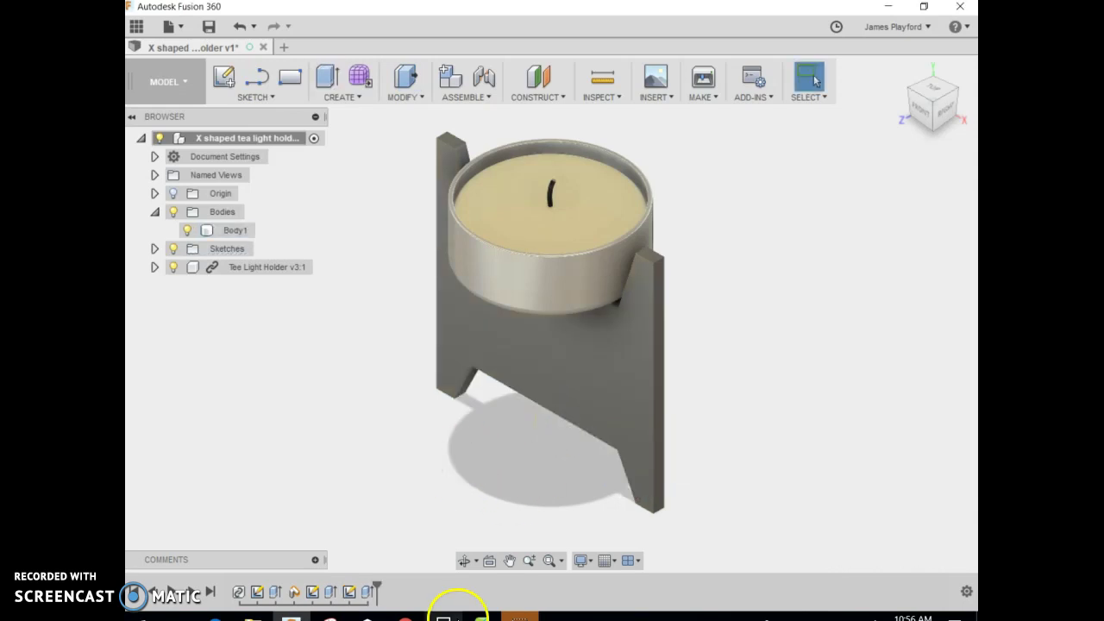
left_click(405, 618)
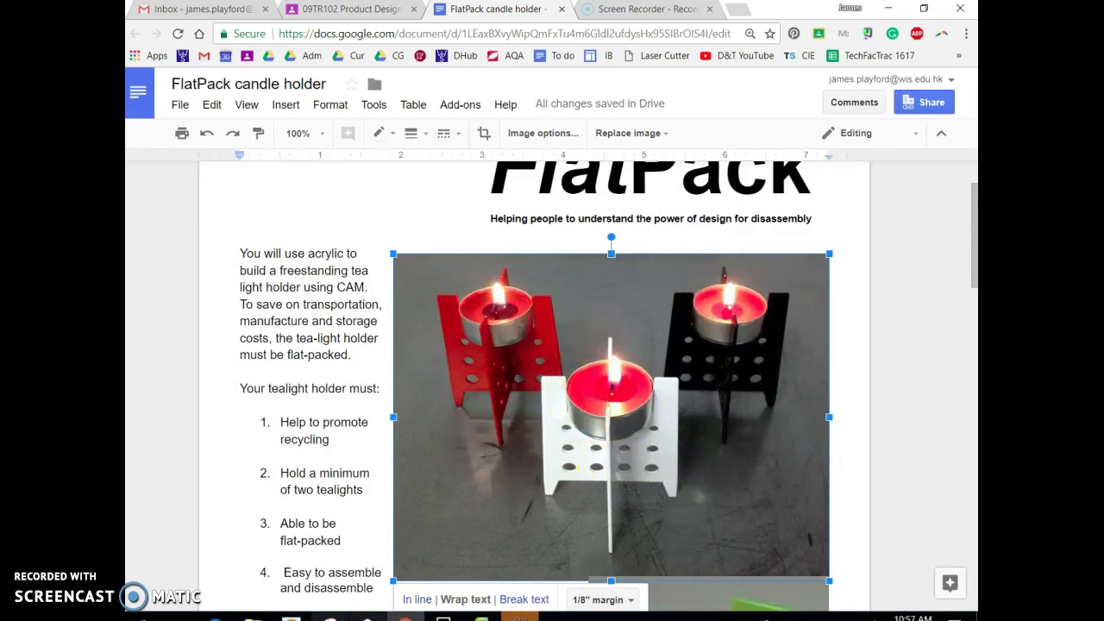
left_click(290, 618)
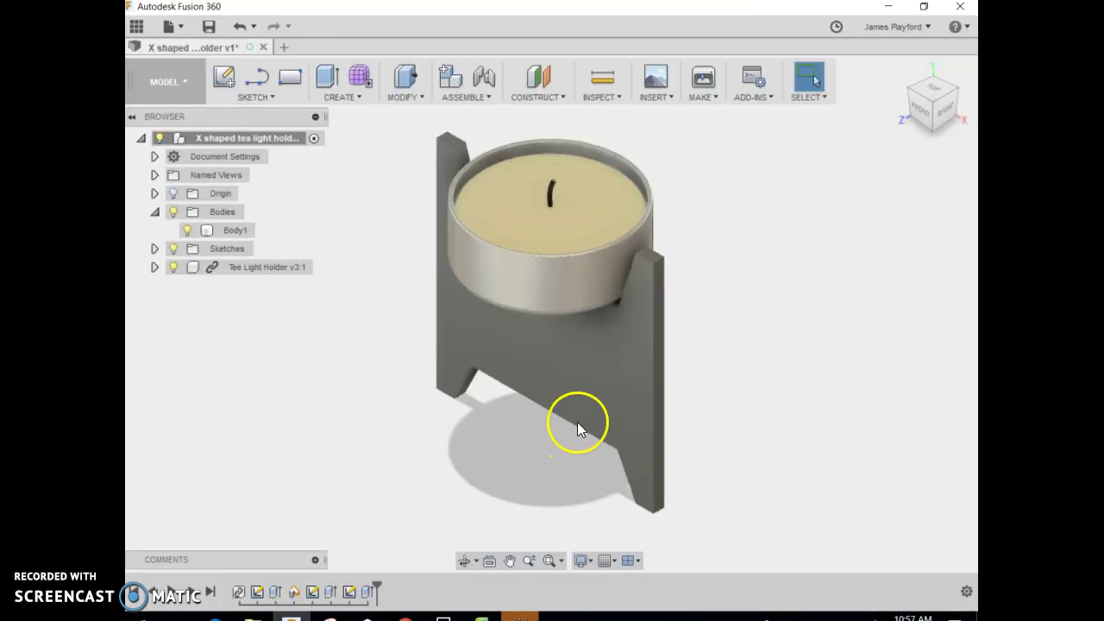
- In a new sketch on the plate face, draw a 6 mm Center Diameter Circle at the left side
left_click(222, 76)
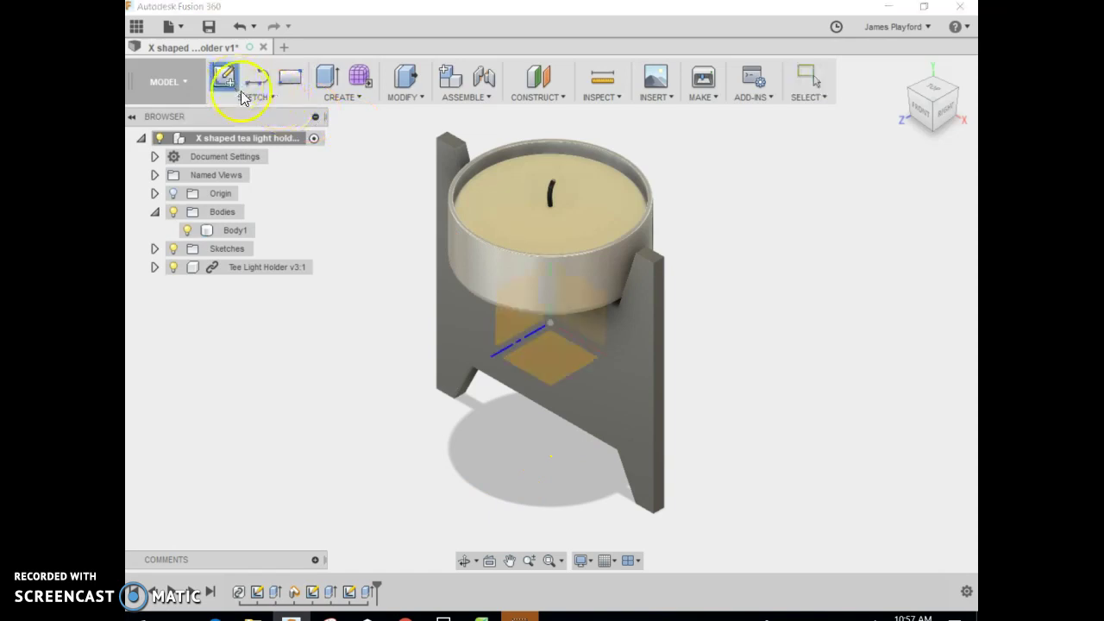
left_click(601, 388)
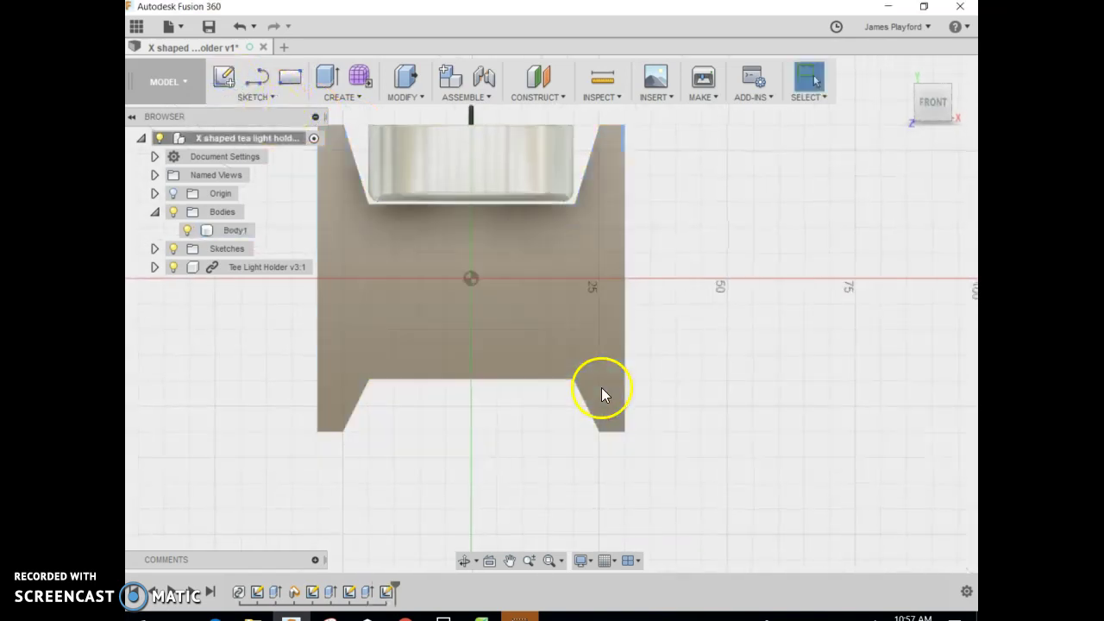
left_click(270, 102)
mouse_move(294, 167)
left_click(343, 170)
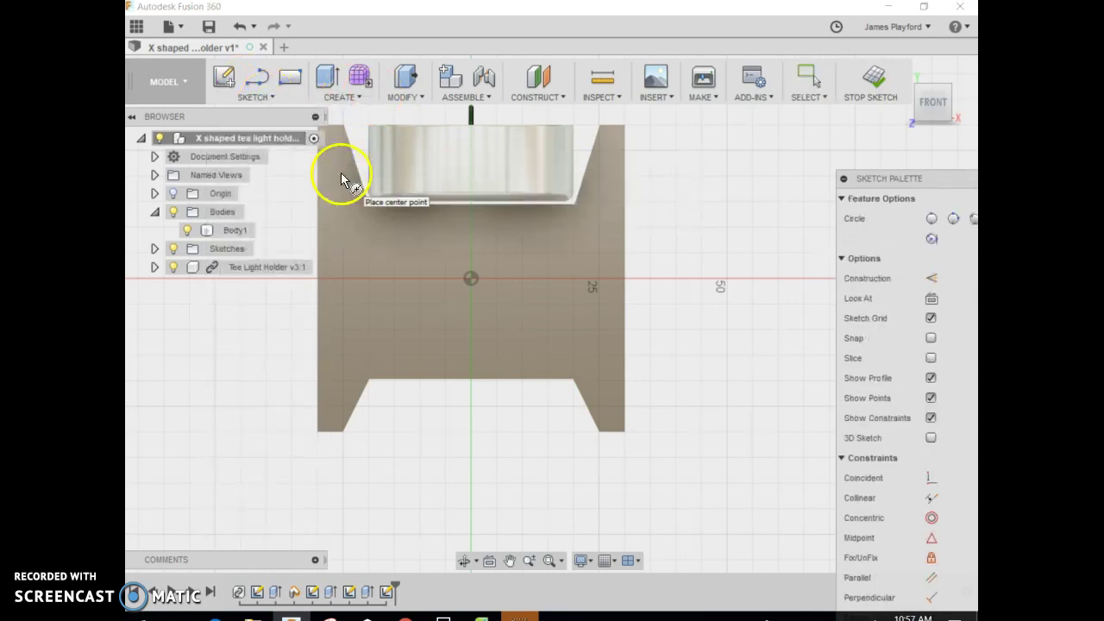
left_click(368, 329)
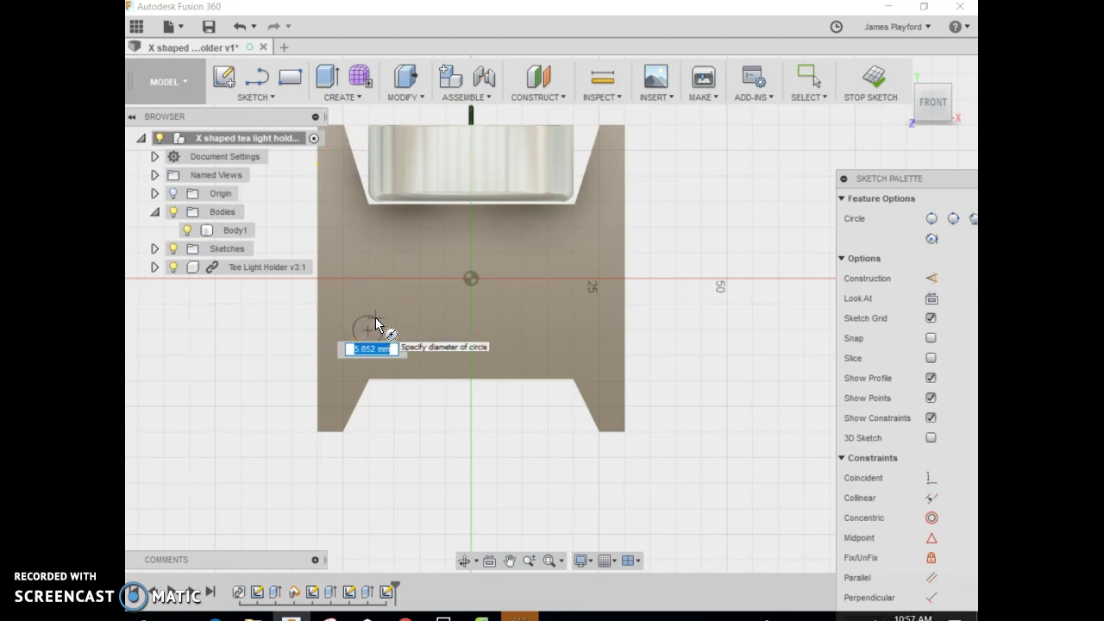
type("6")
key("Tab")
key("Return")
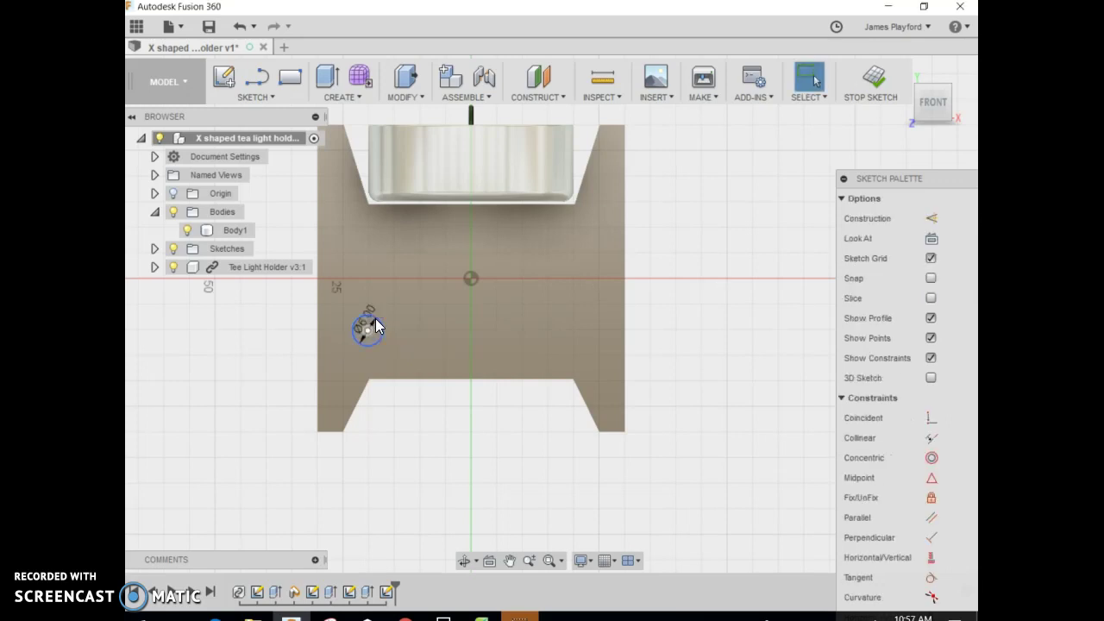
left_click(275, 100)
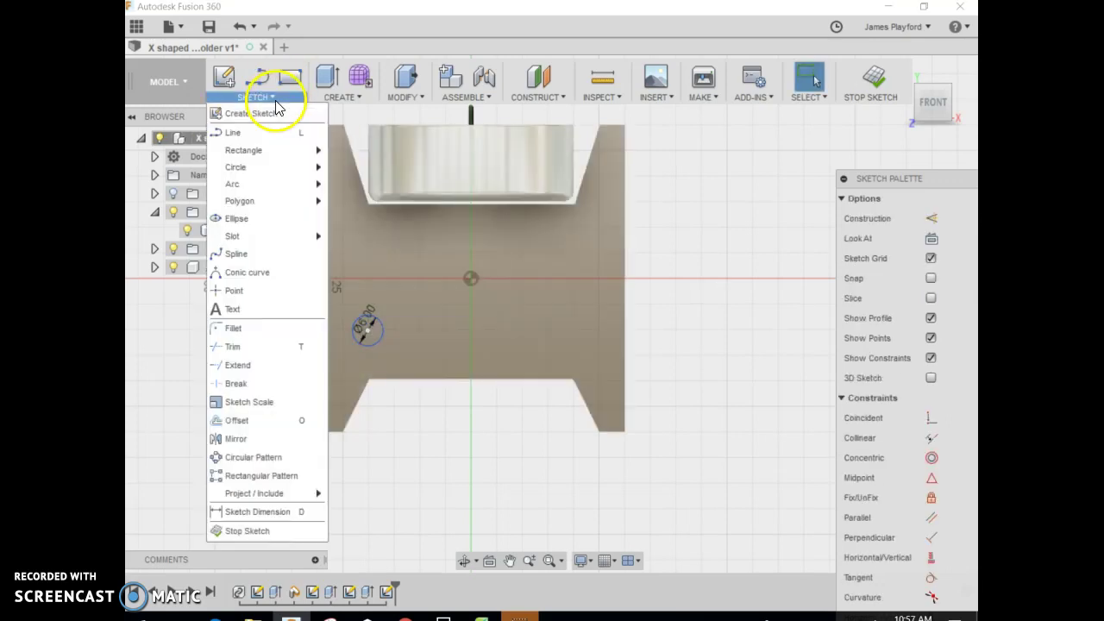
- Rectangular-pattern the 6 mm circle into four copies spanning 40 mm across the plate
left_click(253, 477)
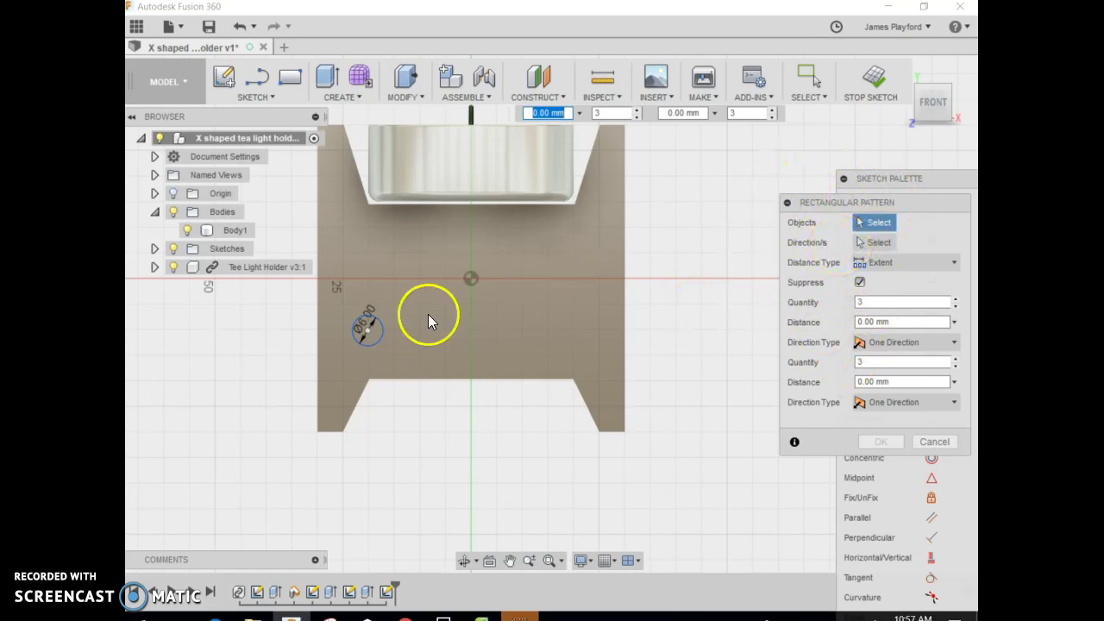
left_click(382, 329)
key("Tab")
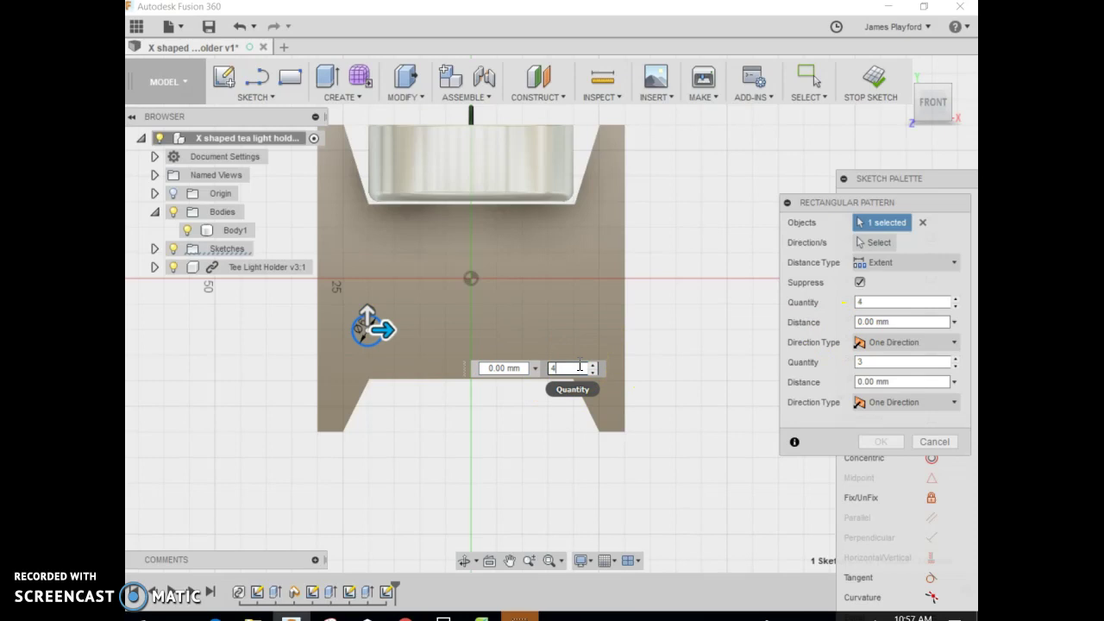
left_click(409, 337)
left_click_drag(388, 330, 590, 342)
key("Tab")
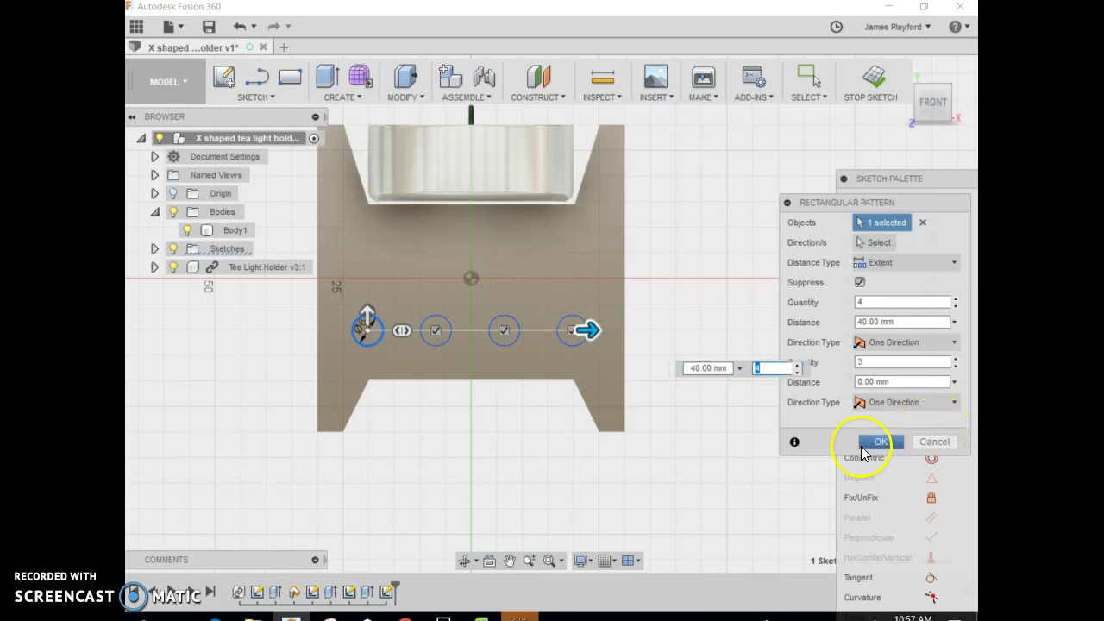
left_click(879, 443)
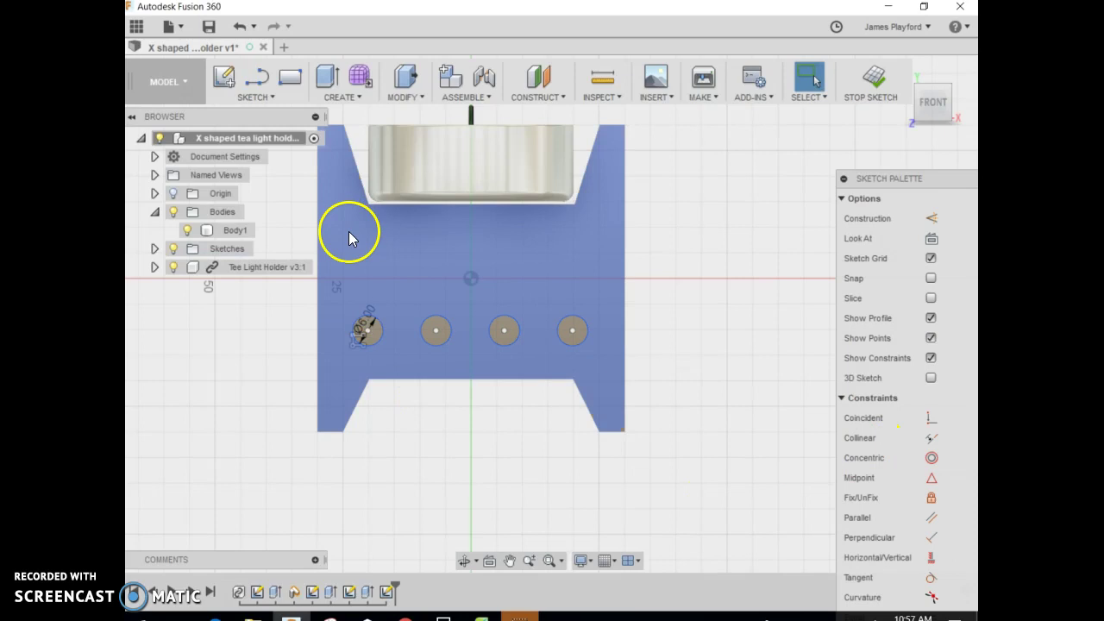
- Draw a 5 mm centre-diameter circle above the first row of holes
left_click(271, 101)
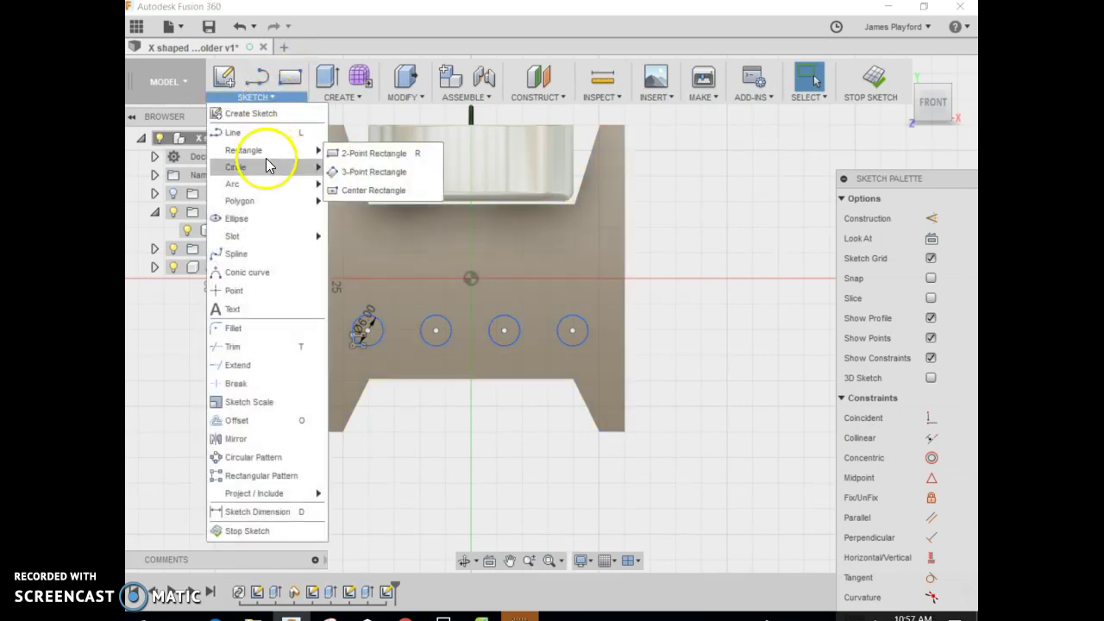
mouse_move(265, 161)
left_click(350, 171)
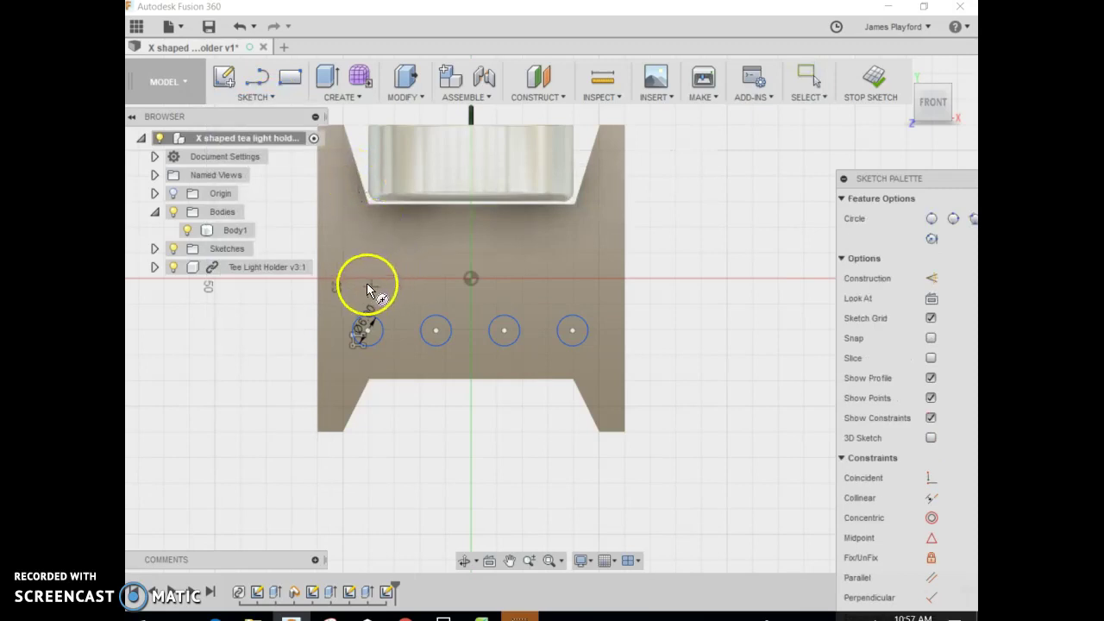
left_click(366, 280)
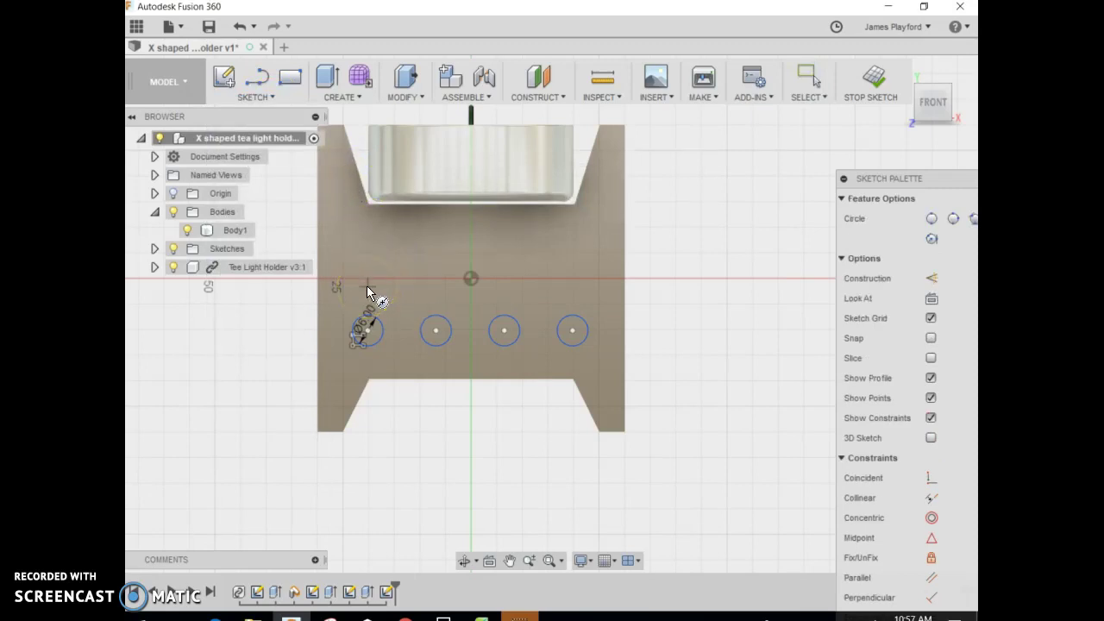
type("5")
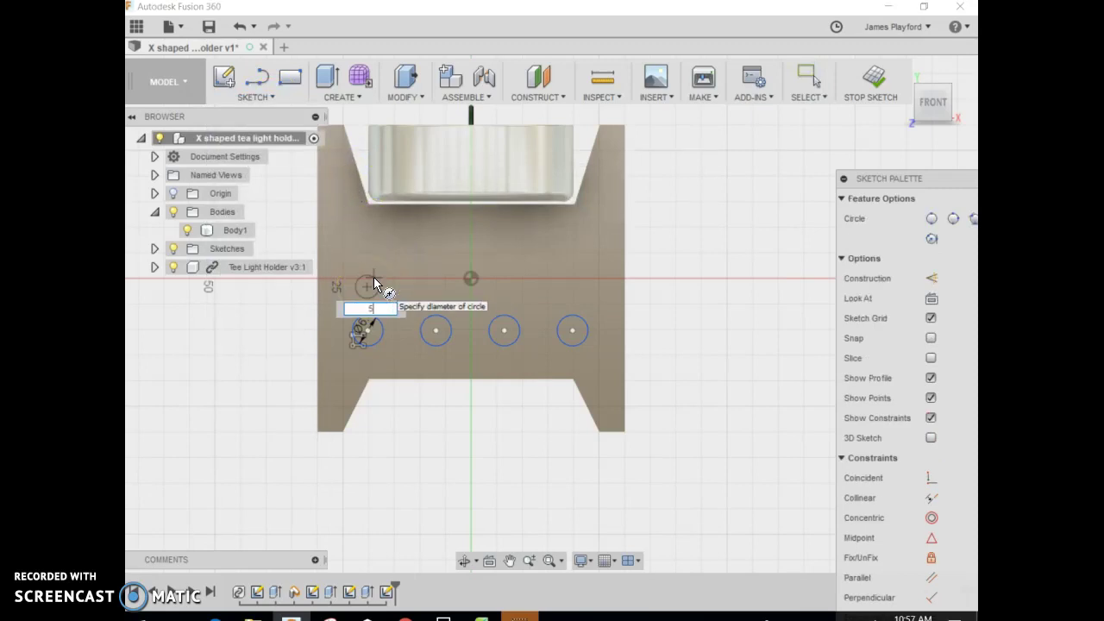
key("Return")
key("Escape")
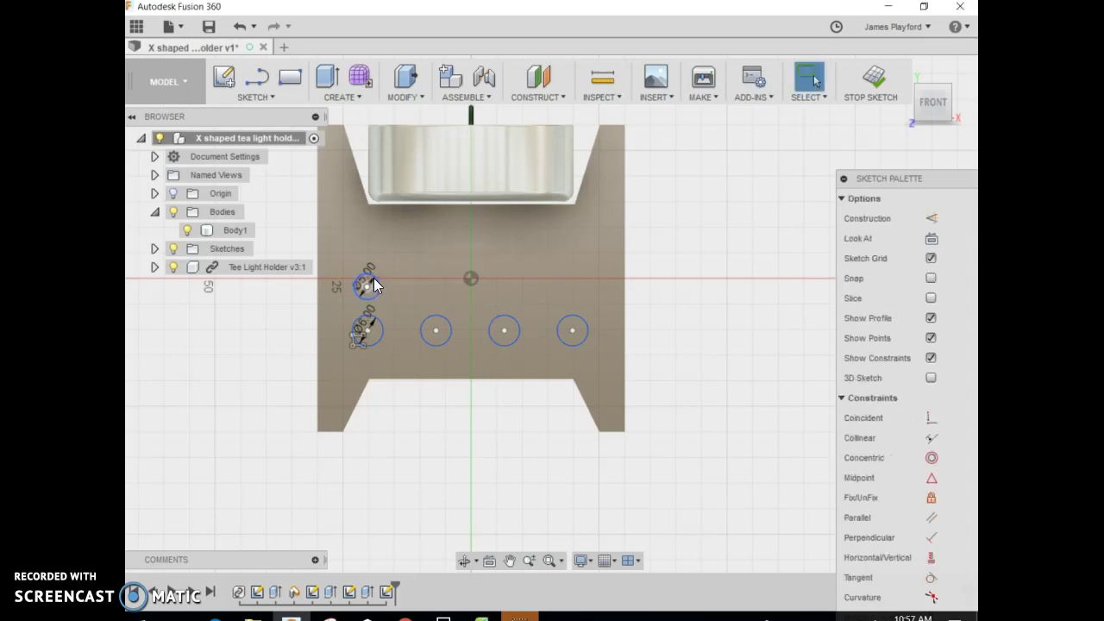
left_click(289, 76)
- Rectangular-pattern the 5 mm circle into four copies spanning 40 mm
left_click(259, 97)
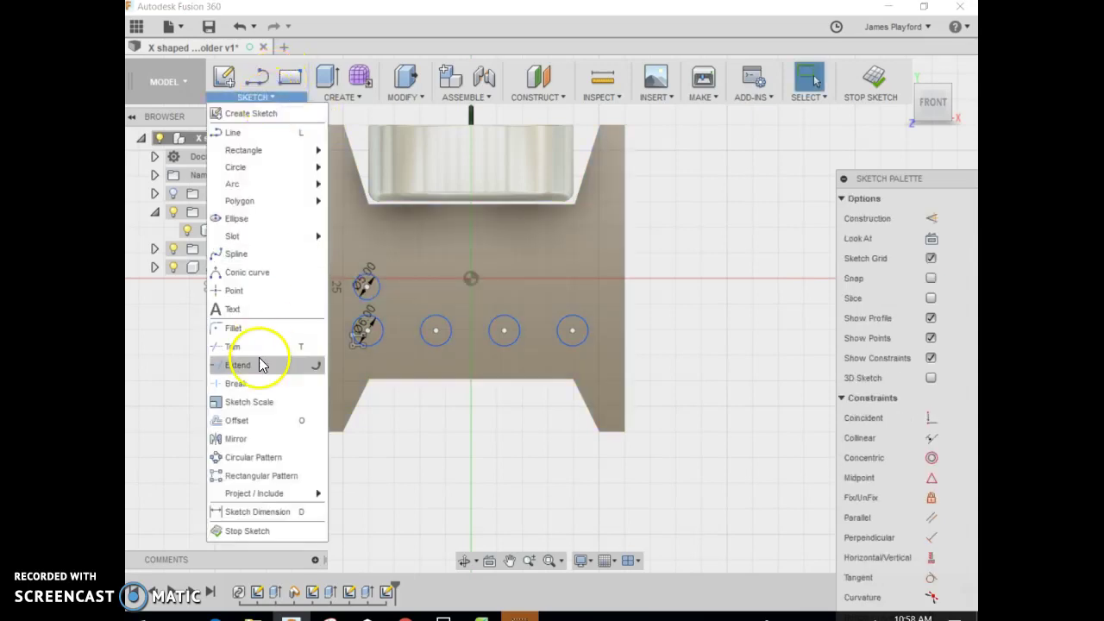
left_click(256, 476)
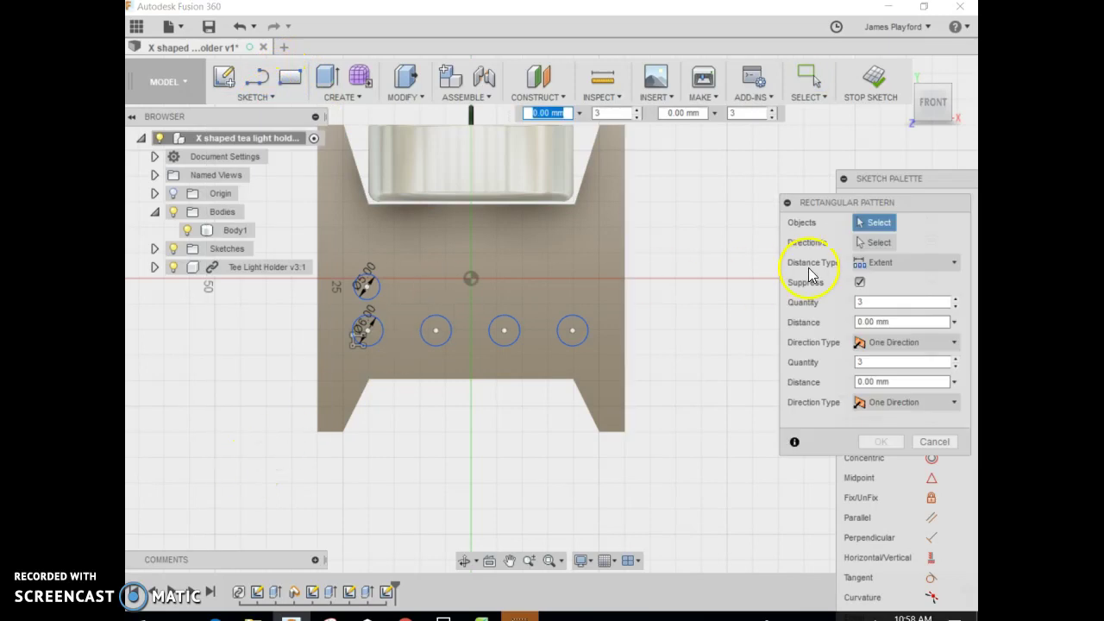
left_click(377, 278)
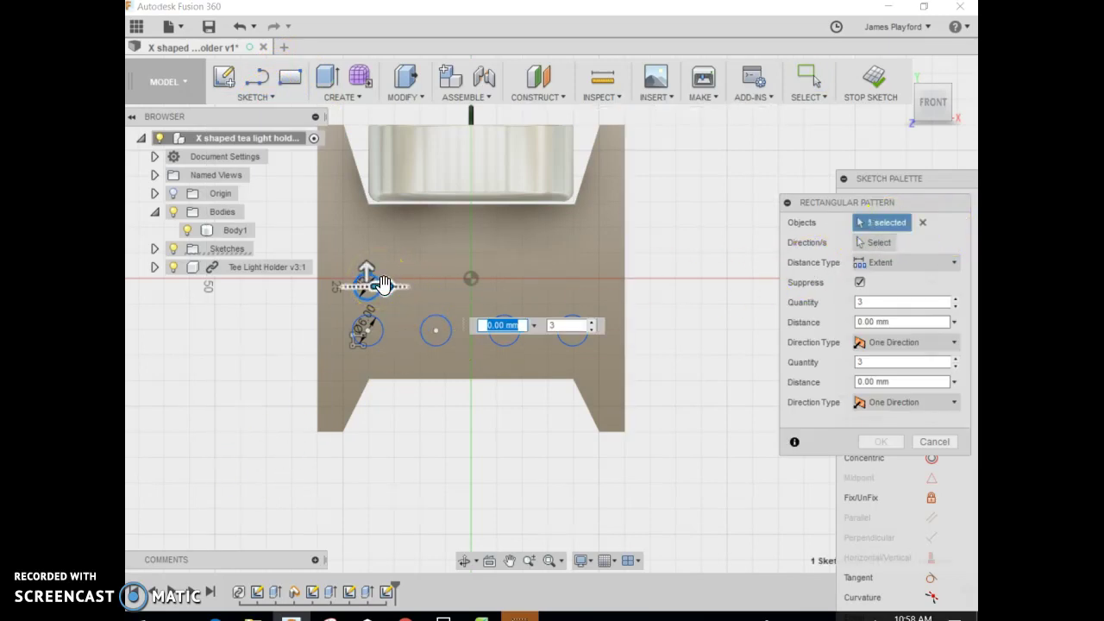
key("Tab")
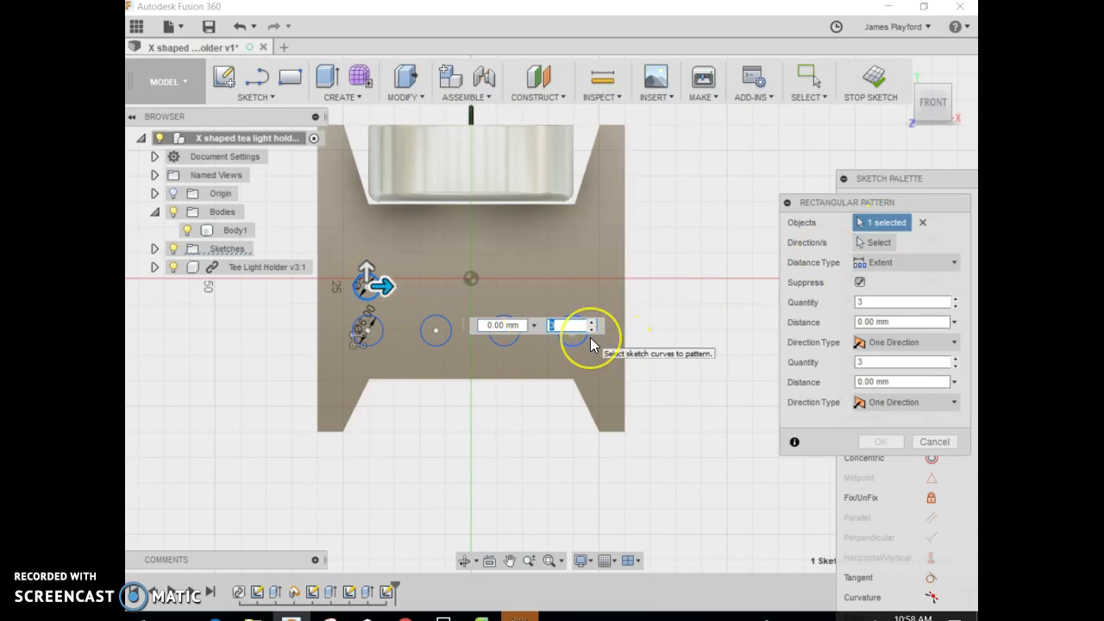
type("4")
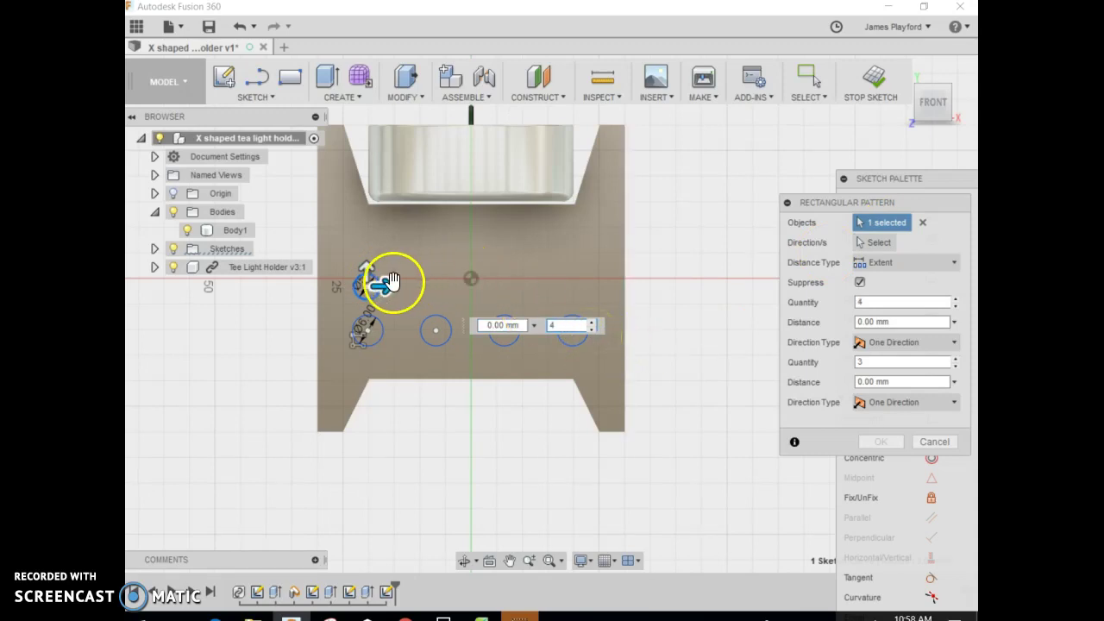
left_click_drag(382, 285, 591, 292)
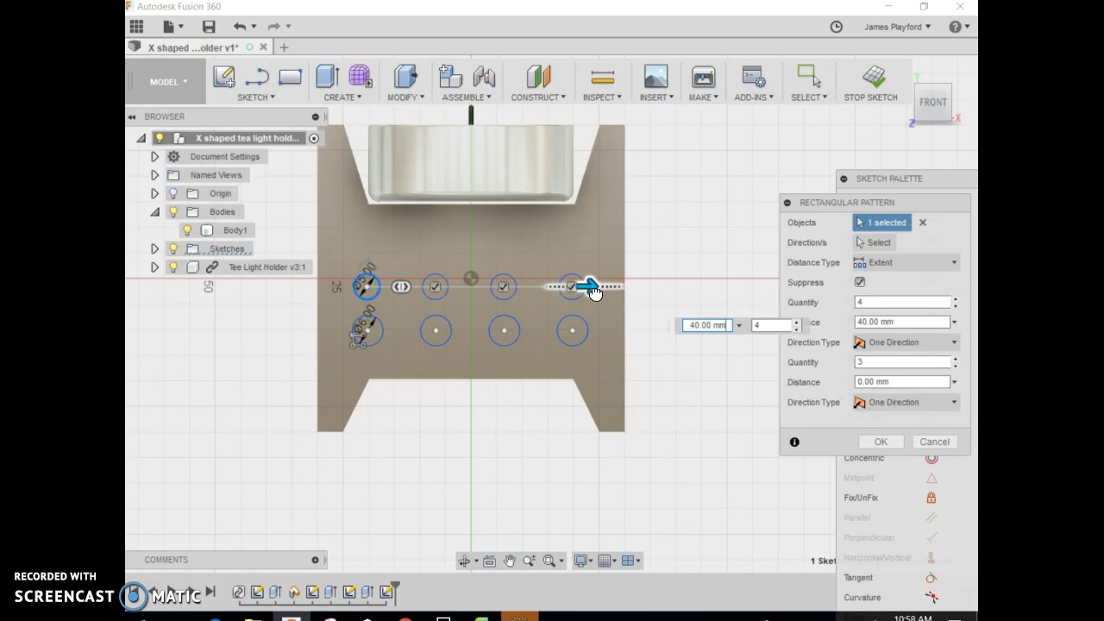
left_click(595, 300)
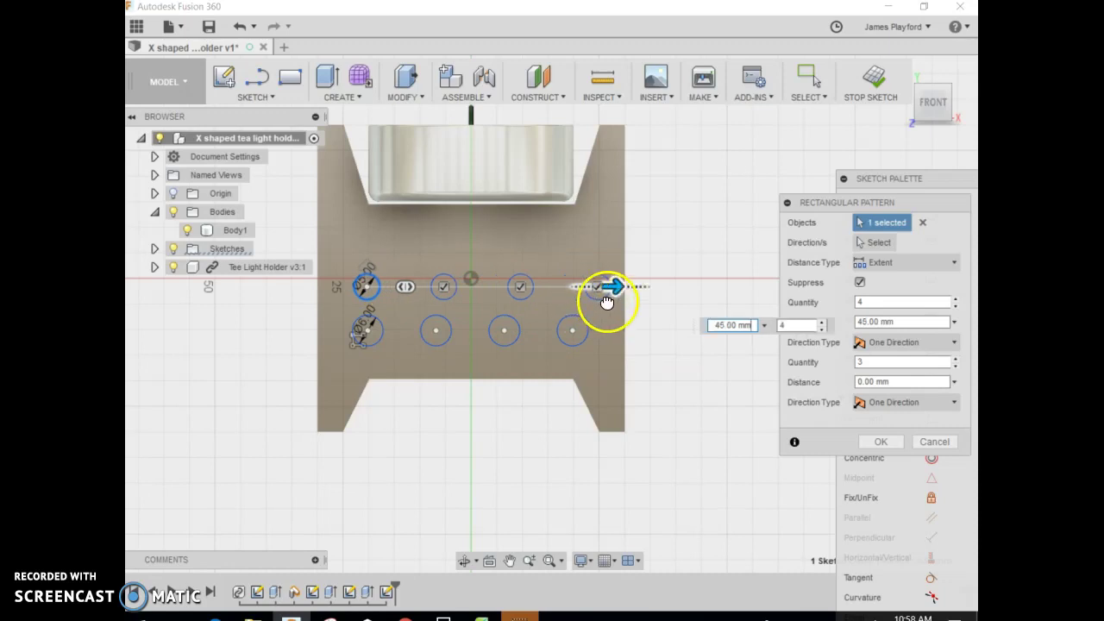
left_click(881, 442)
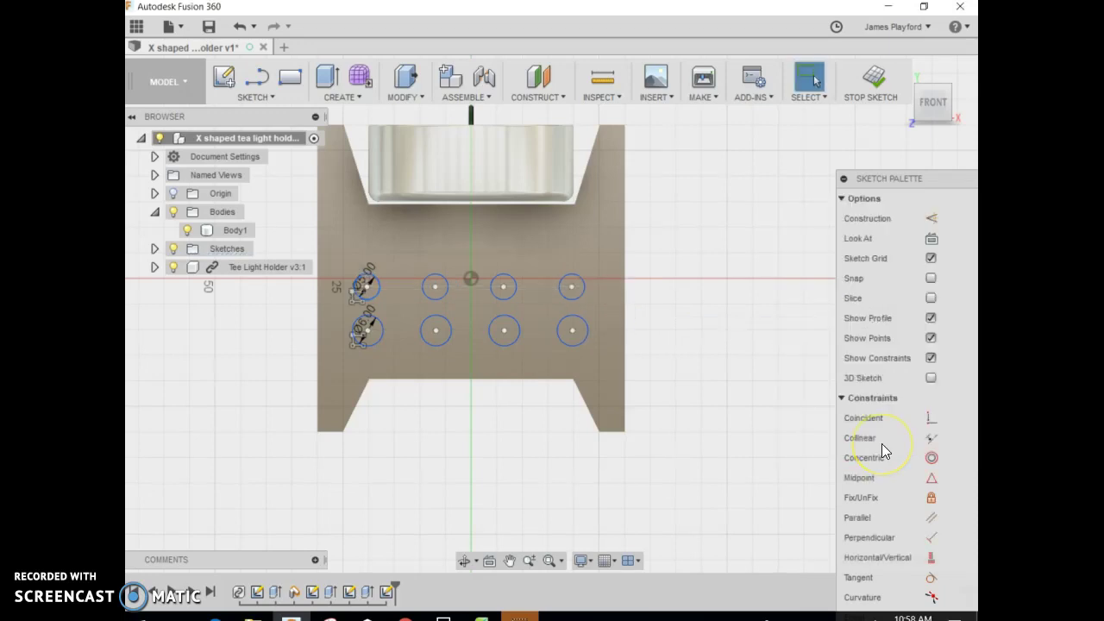
- Draw a 4 mm centre-diameter circle above the middle row
left_click(252, 96)
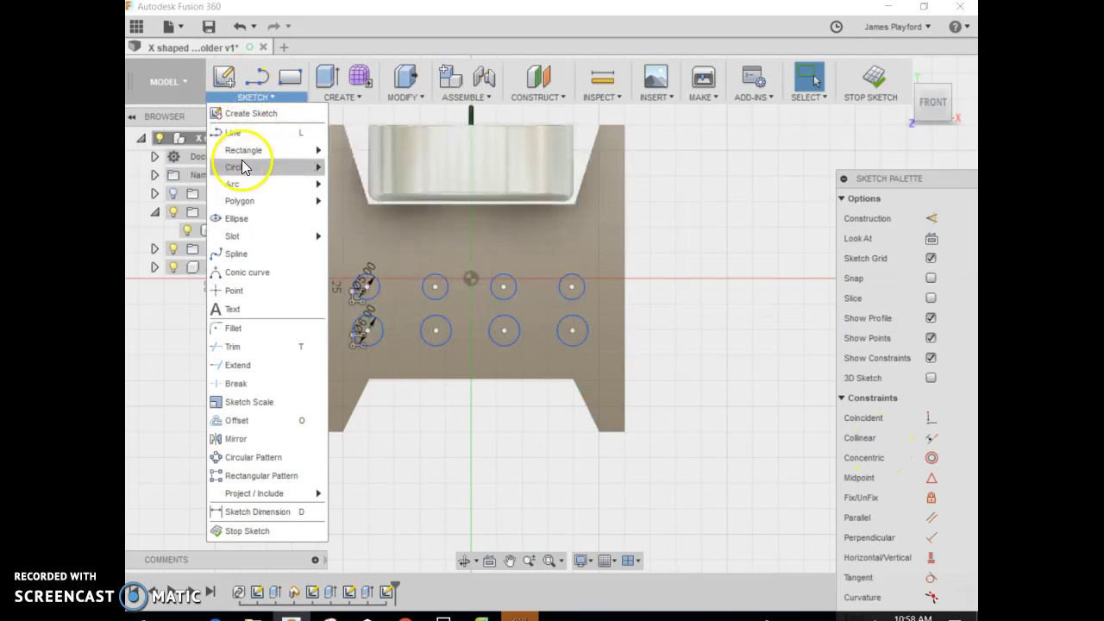
mouse_move(316, 165)
left_click(371, 171)
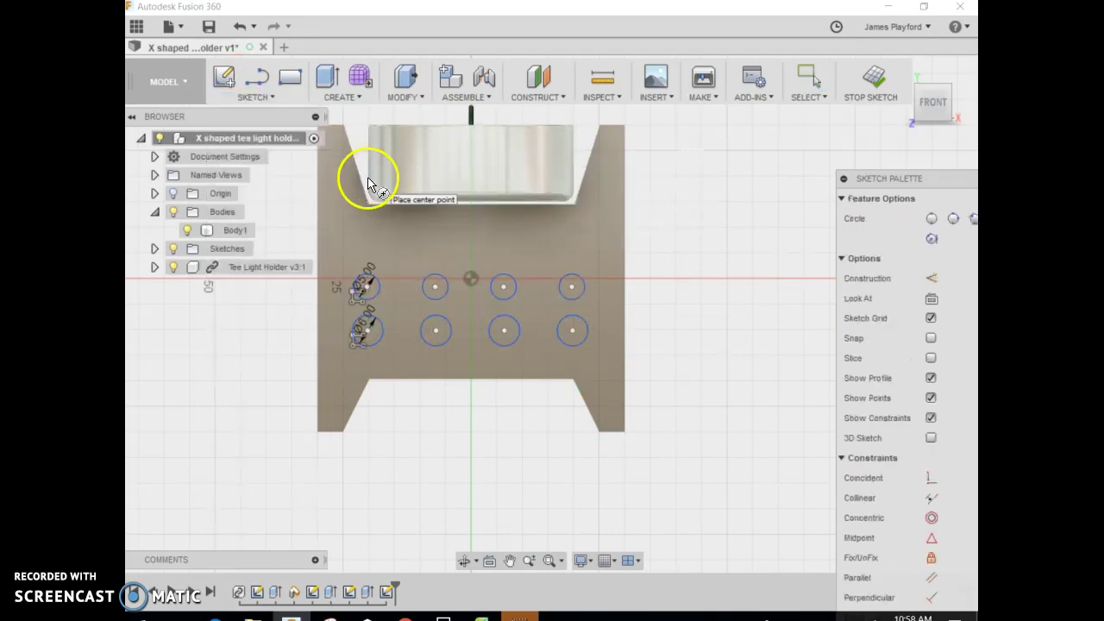
left_click(367, 245)
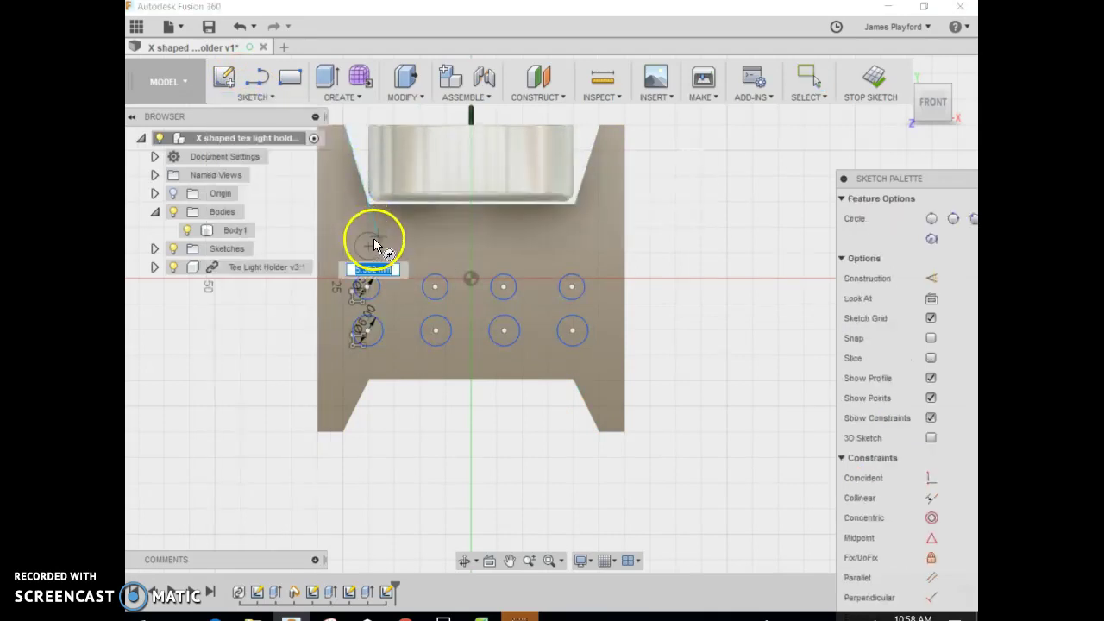
type("4")
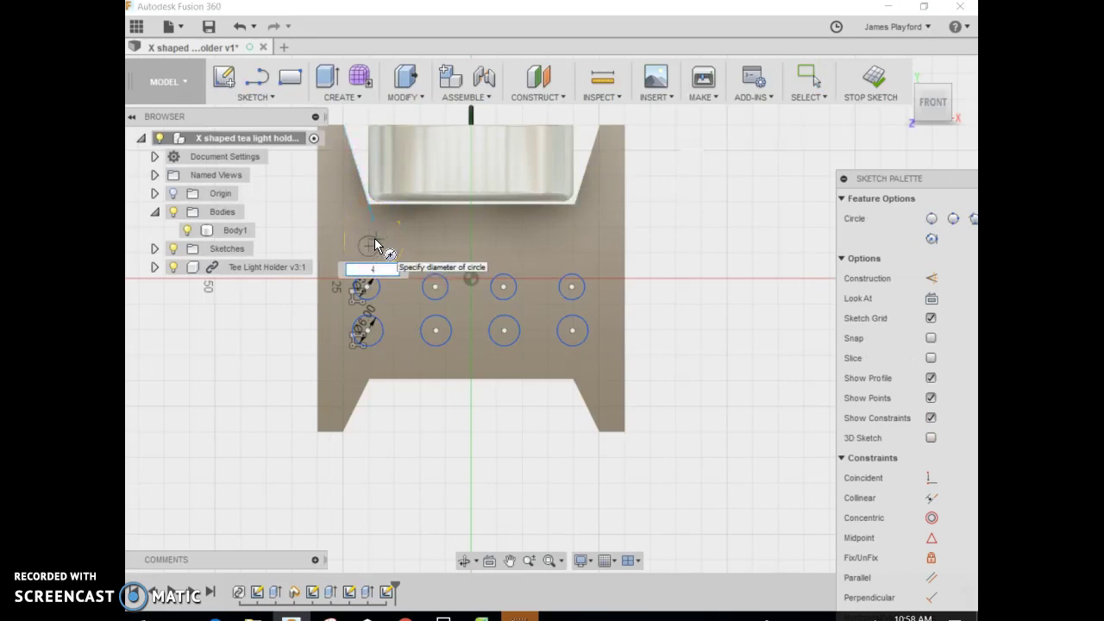
key("Return")
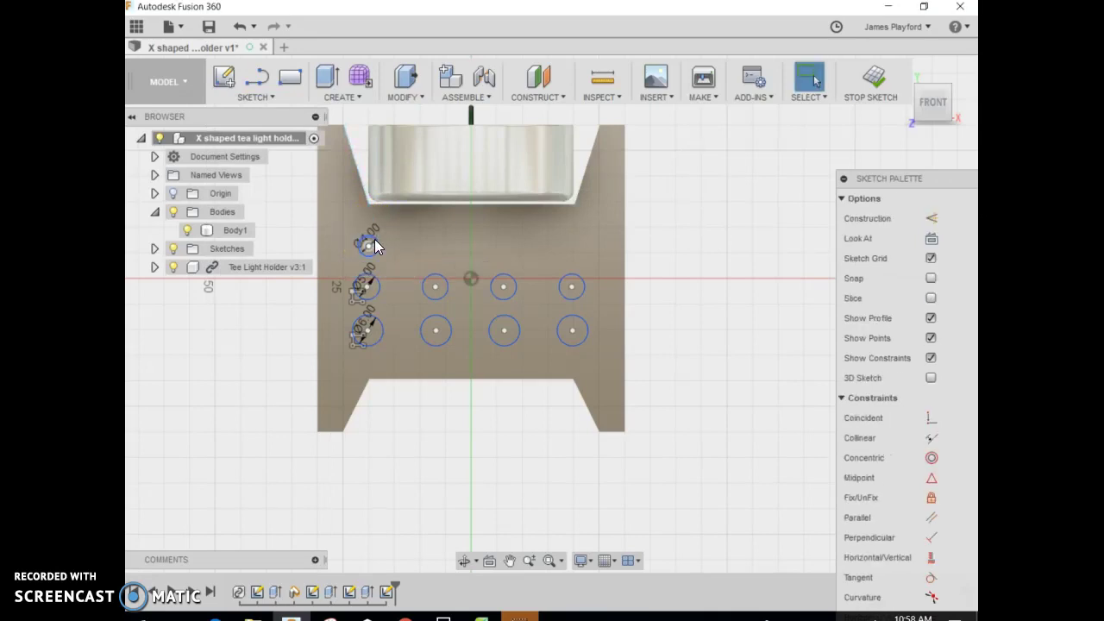
- Pattern the 4 mm circle into four copies over 40 mm and finish the sketch
left_click(256, 97)
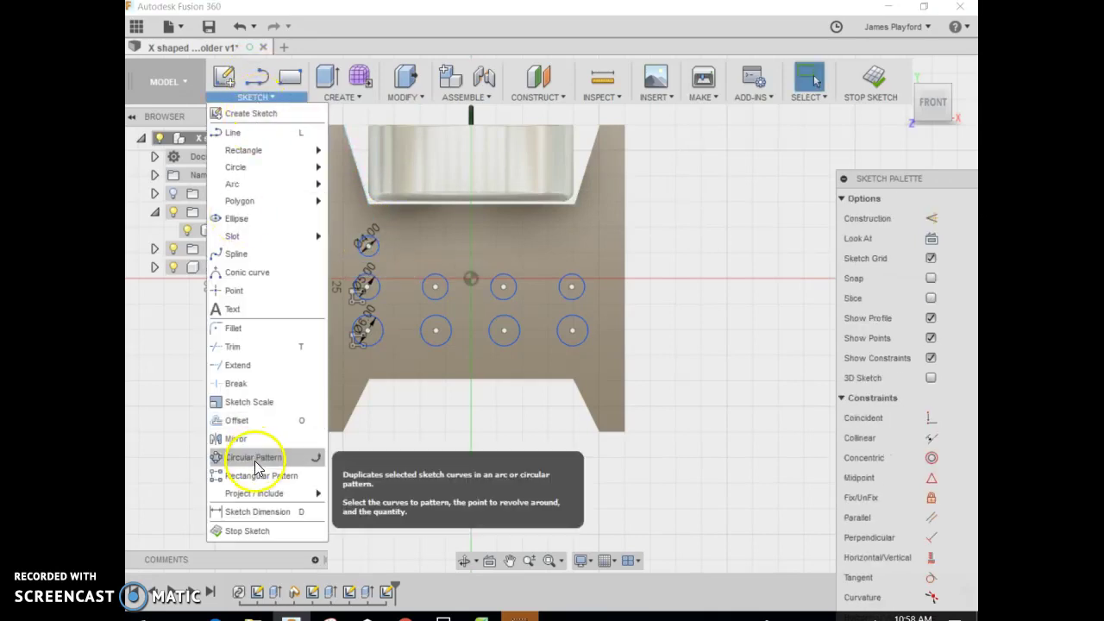
left_click(255, 476)
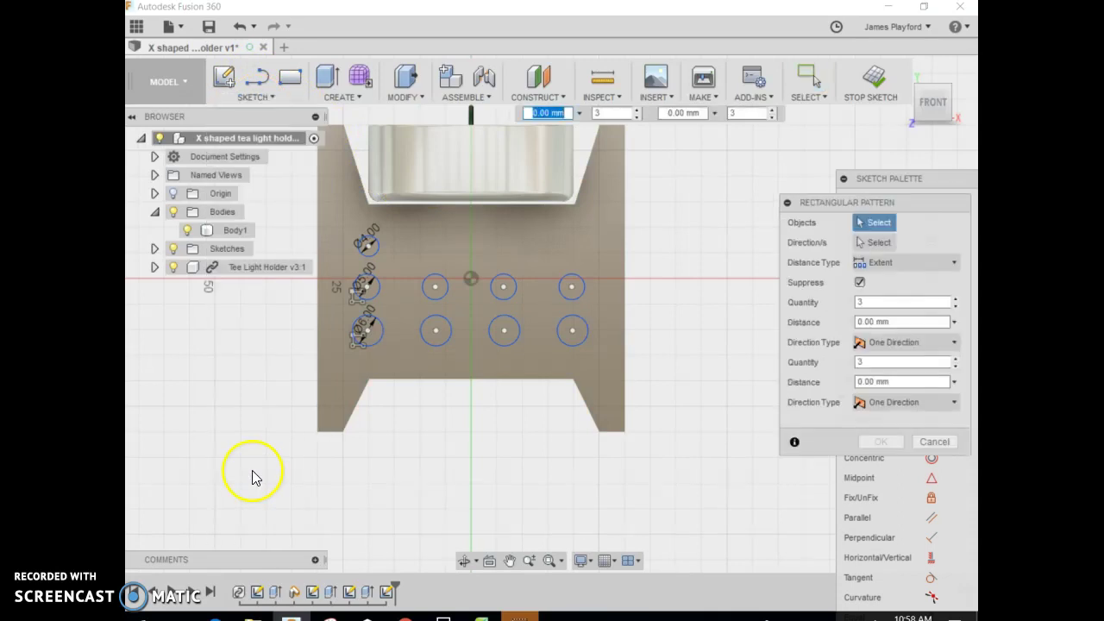
left_click(378, 250)
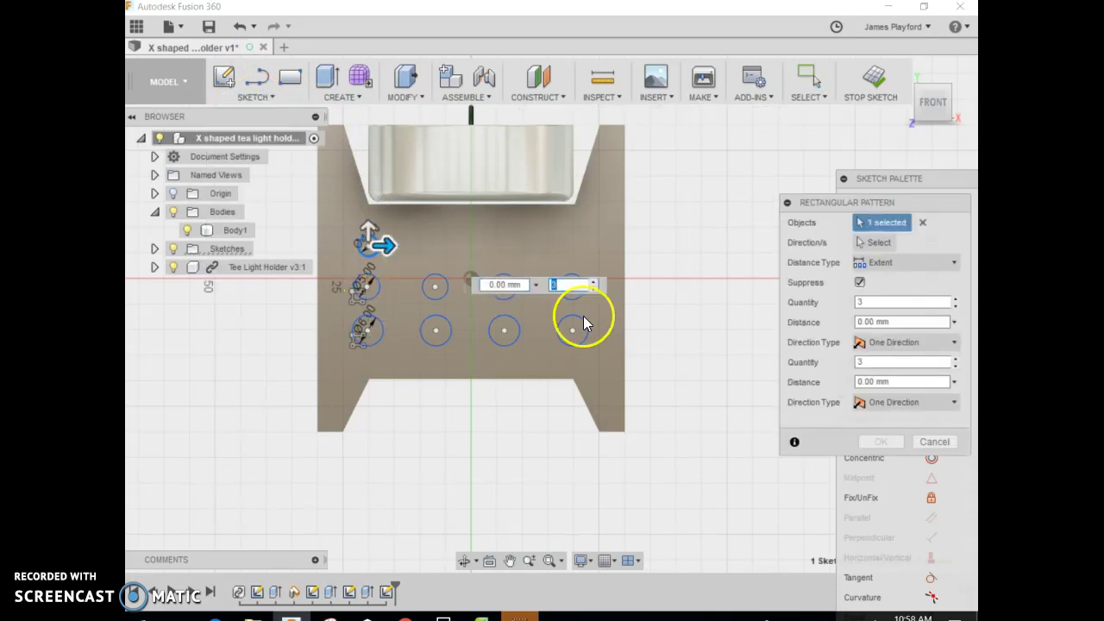
left_click(568, 285)
type("4")
left_click_drag(380, 245, 586, 244)
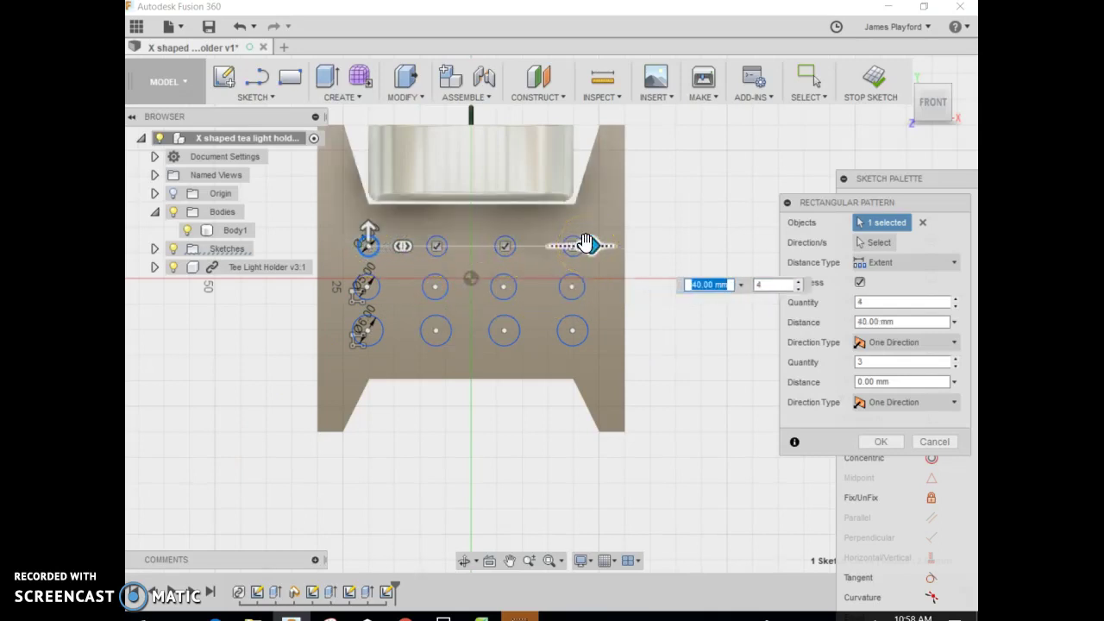
key("Return")
left_click(875, 80)
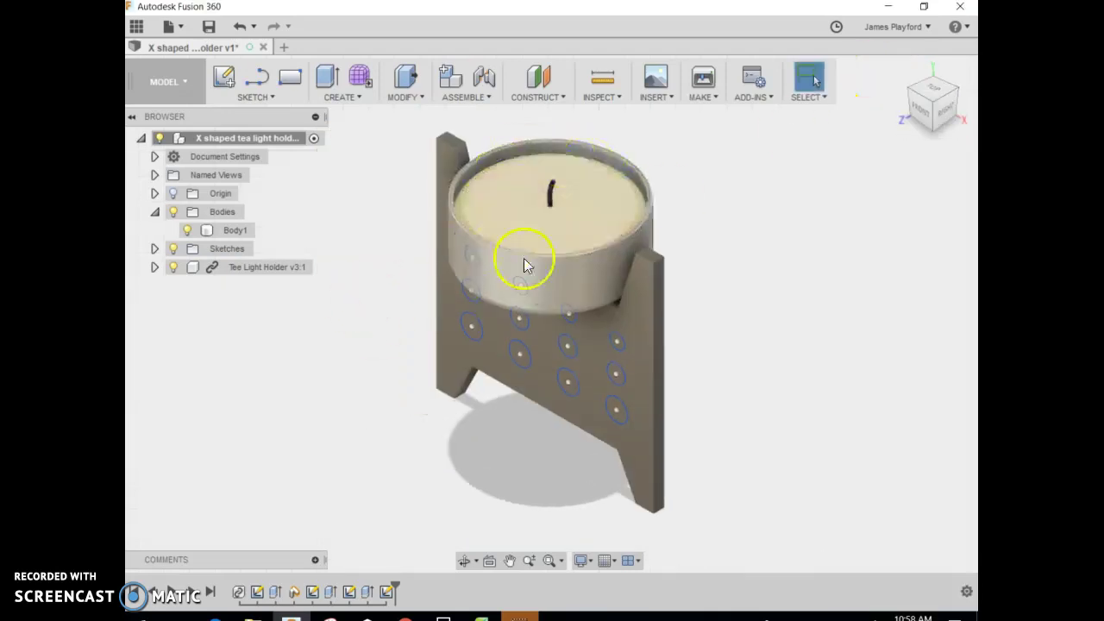
- Hide the tea light model and begin selecting the hole circles on the plate
left_click(175, 265)
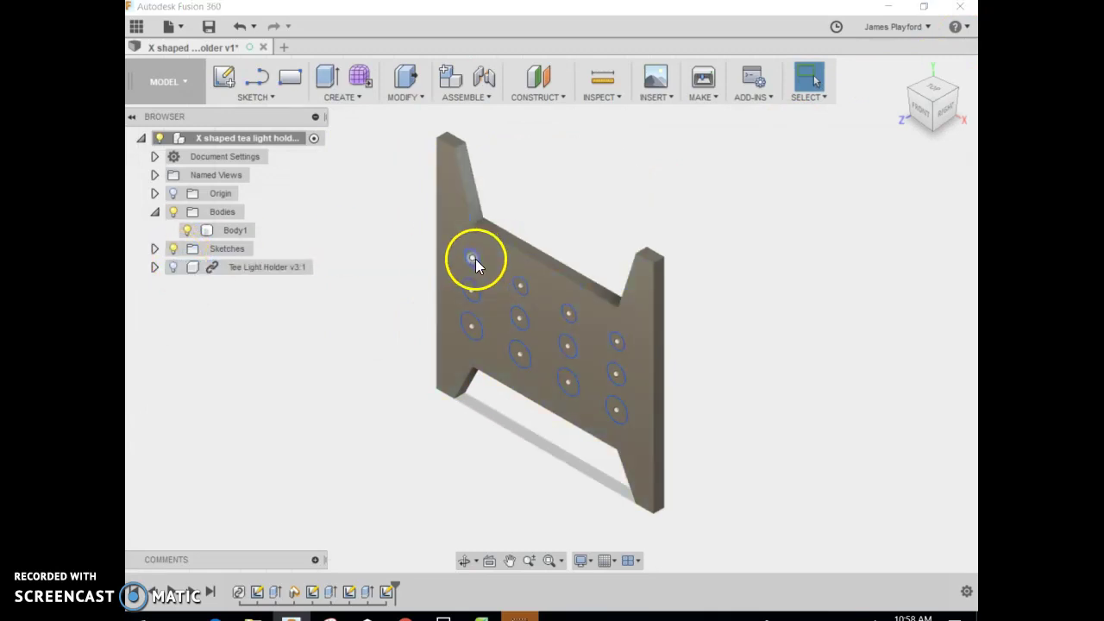
key("q")
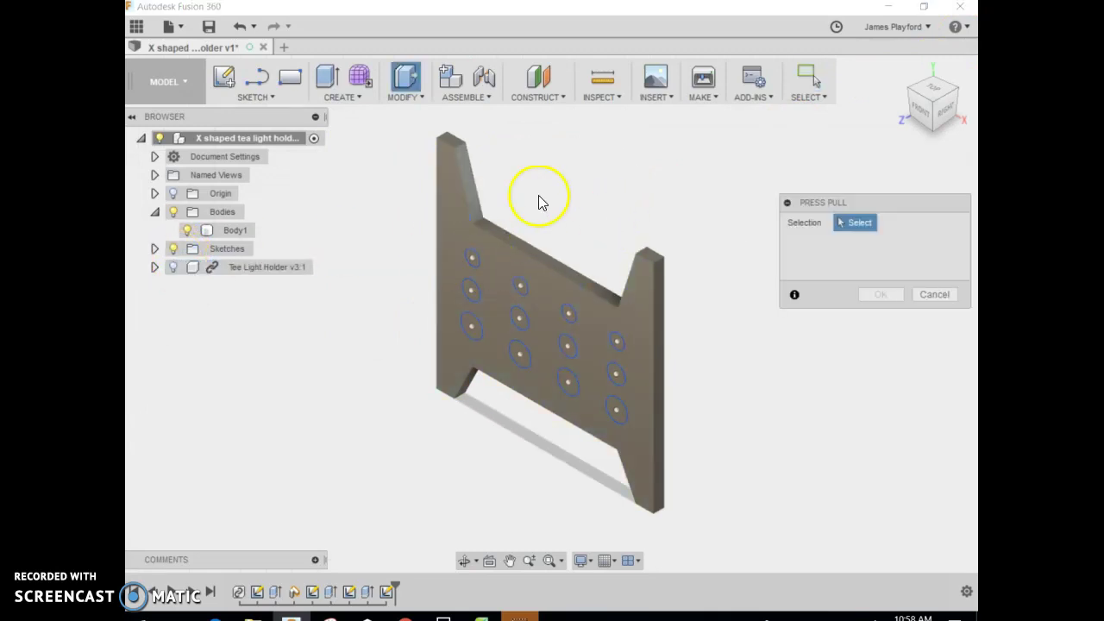
left_click(417, 99)
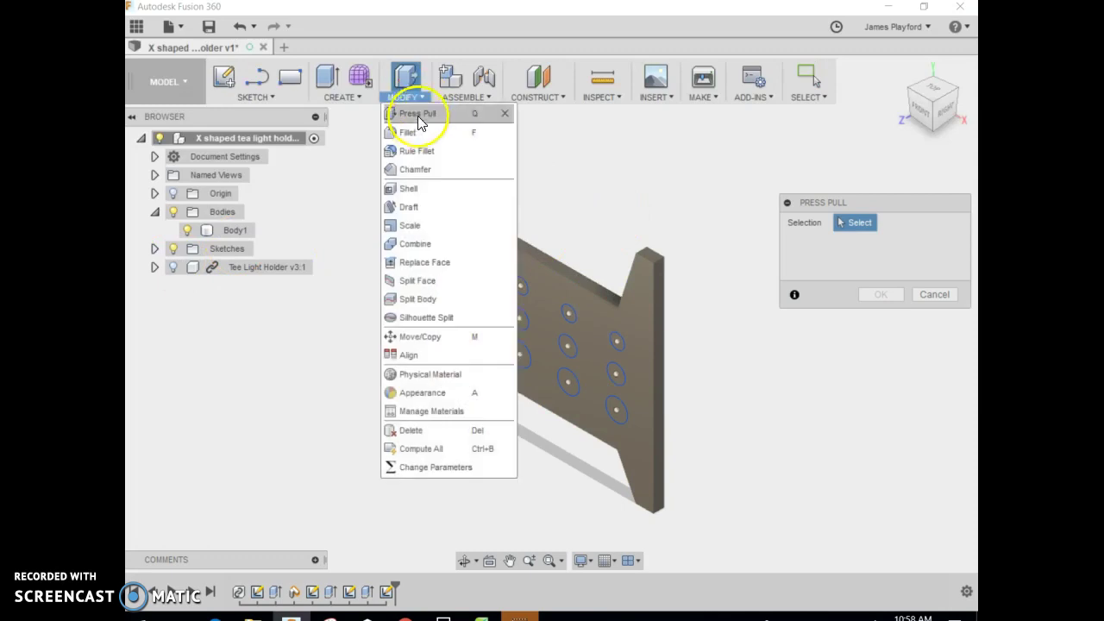
left_click(337, 370)
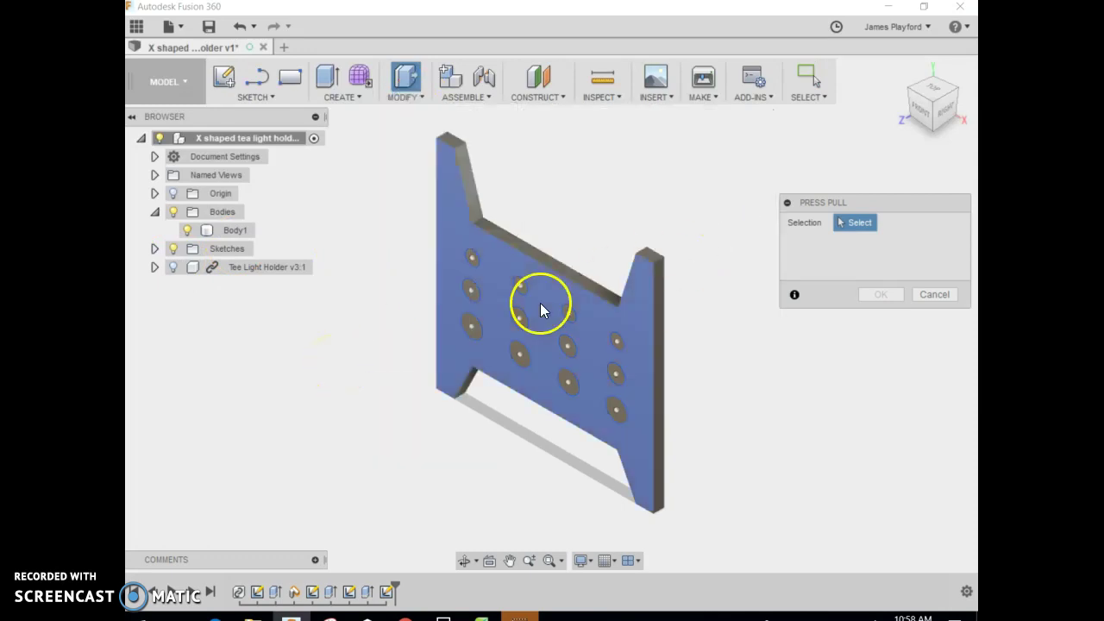
left_click(475, 323)
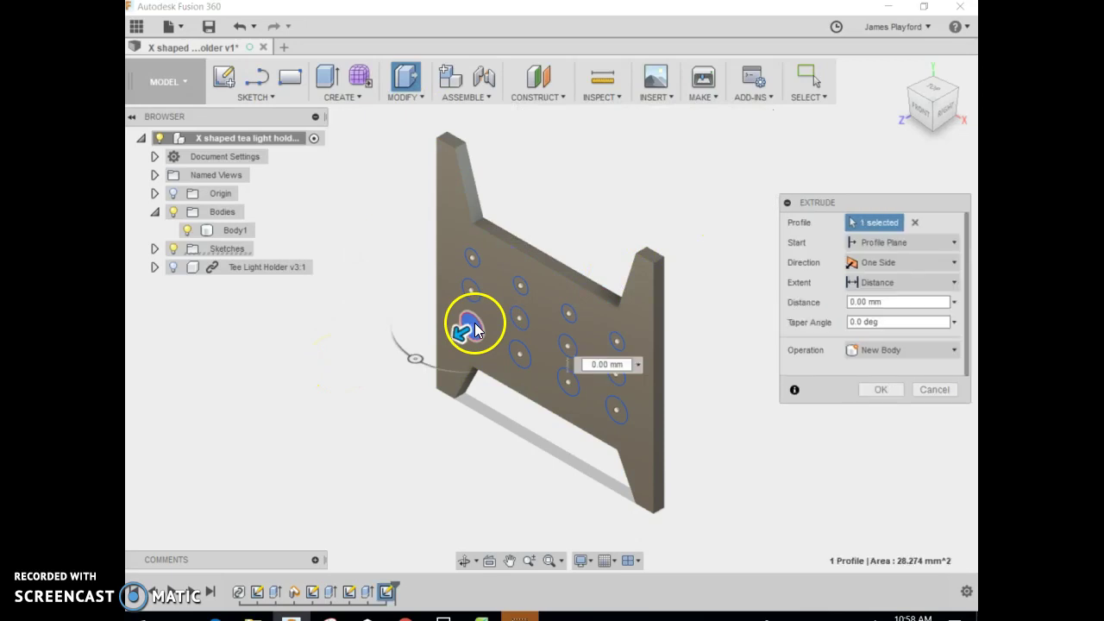
left_click(475, 290)
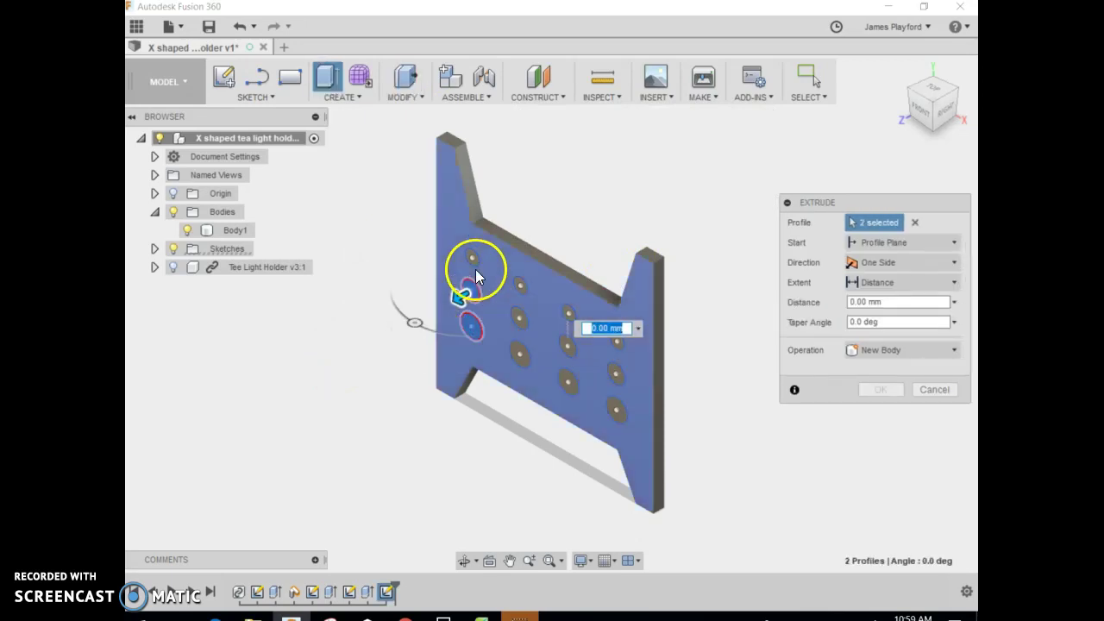
left_click(476, 263)
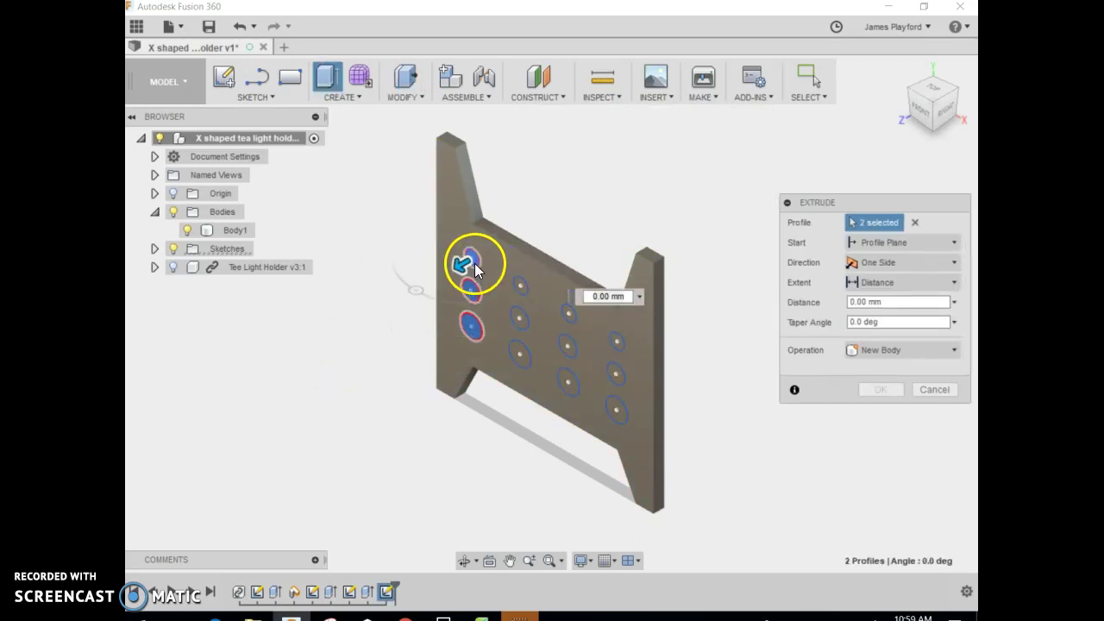
left_click(524, 288)
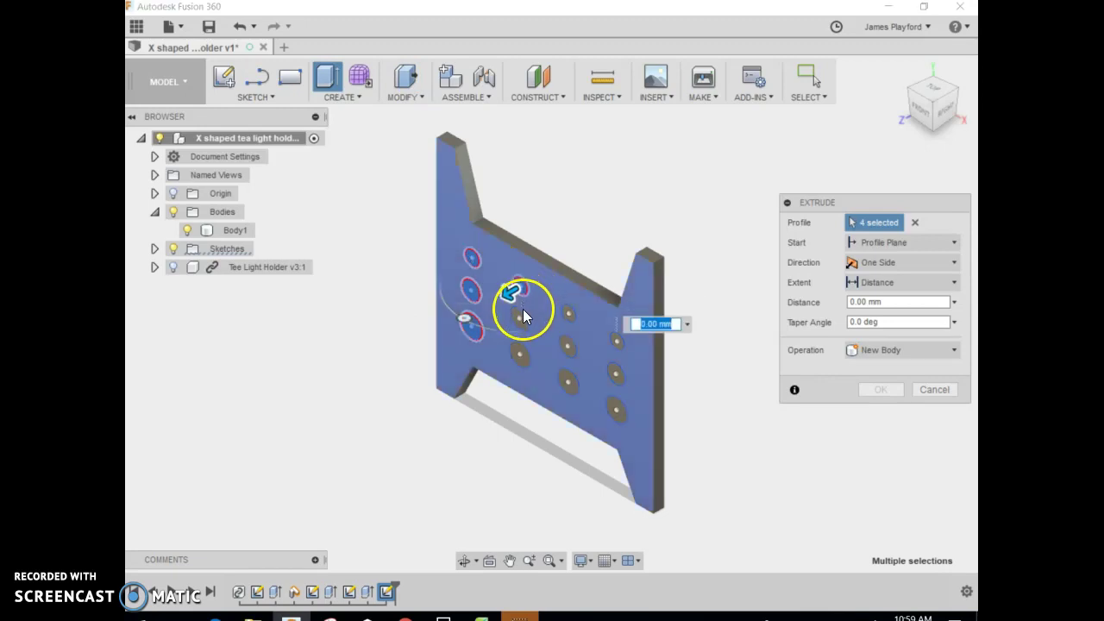
left_click(523, 319)
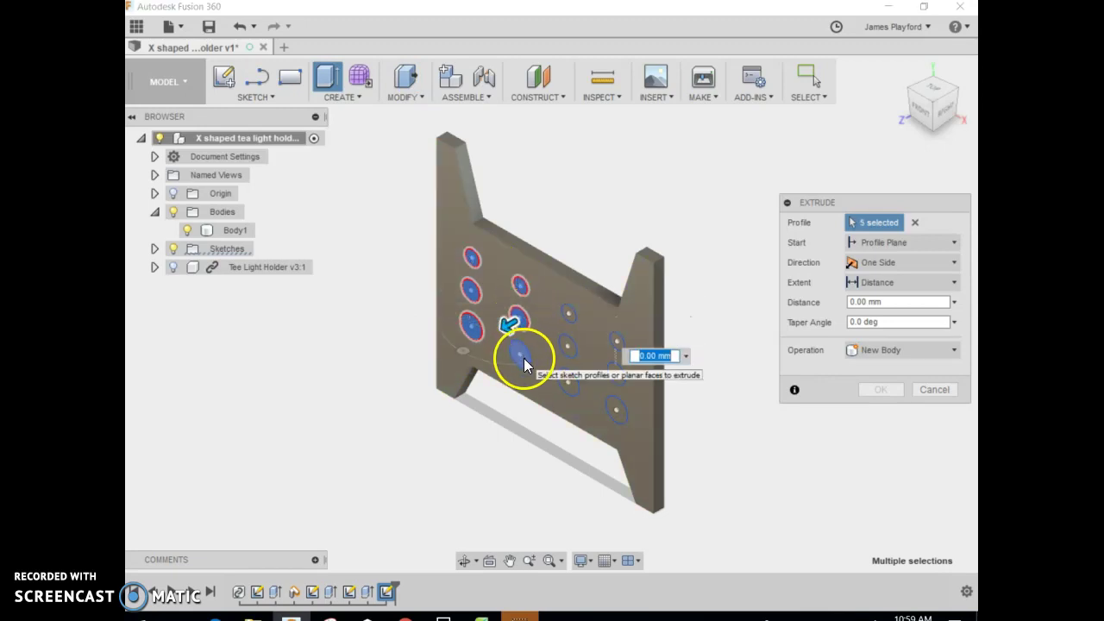
left_click(523, 357)
- Select the remaining holes and cut all twelve 10 mm through the plate
left_click(573, 316)
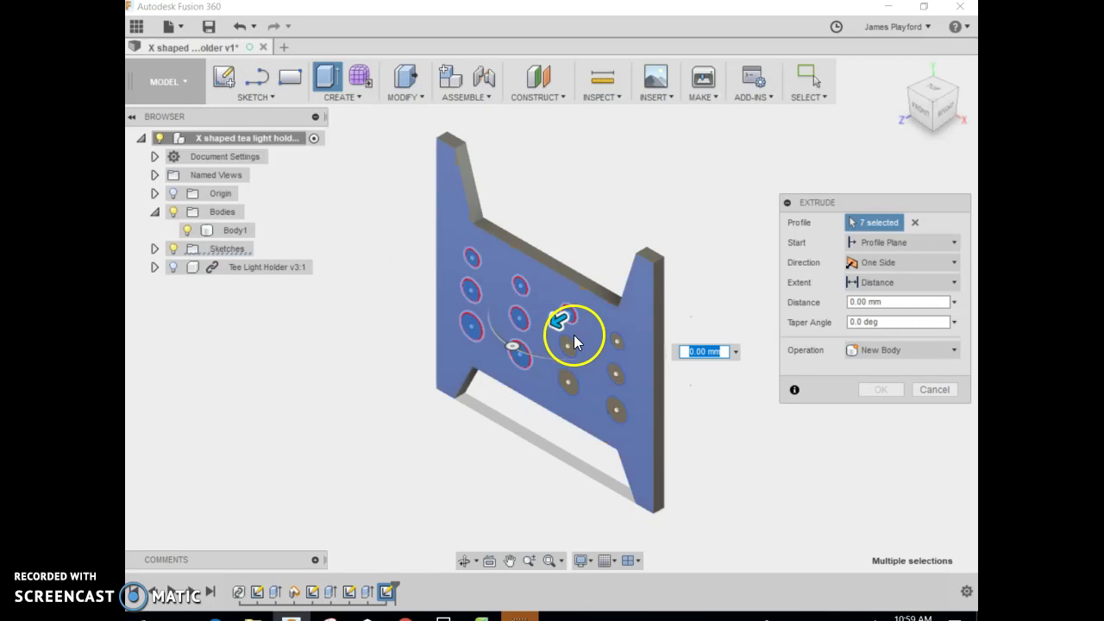
left_click(568, 384)
left_click(622, 342)
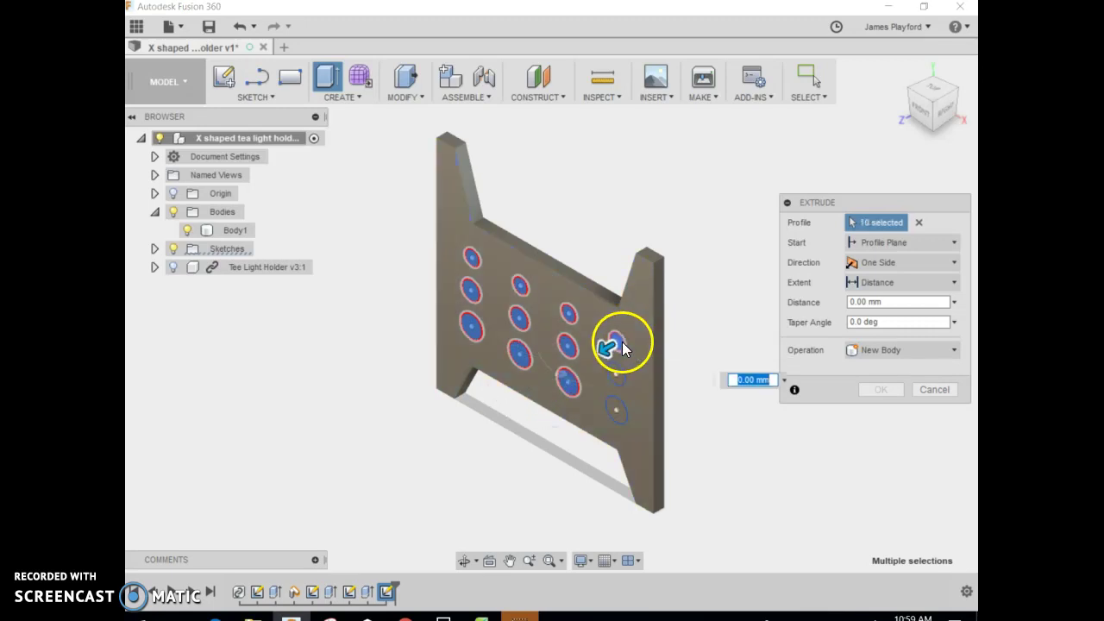
left_click(620, 371)
left_click(619, 376)
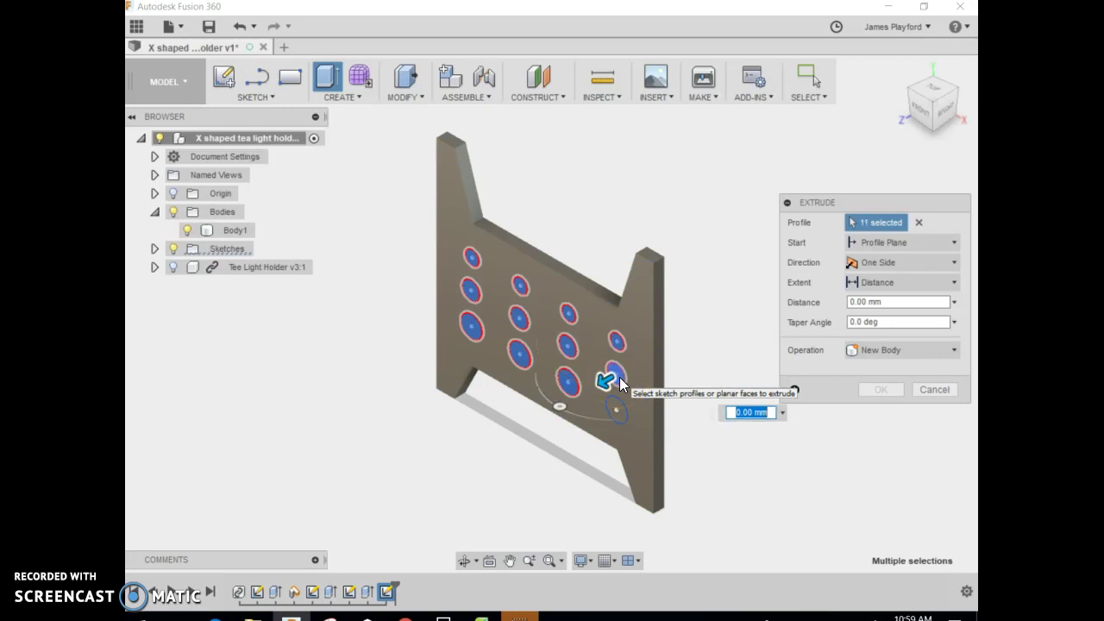
left_click(619, 417)
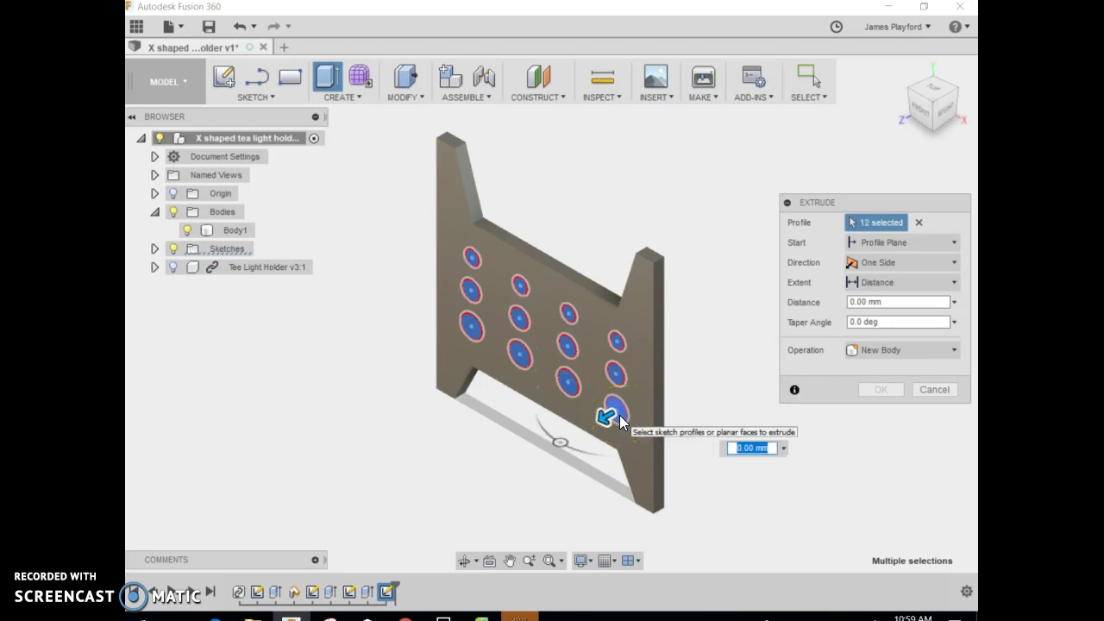
left_click_drag(613, 417, 635, 397)
key("Return")
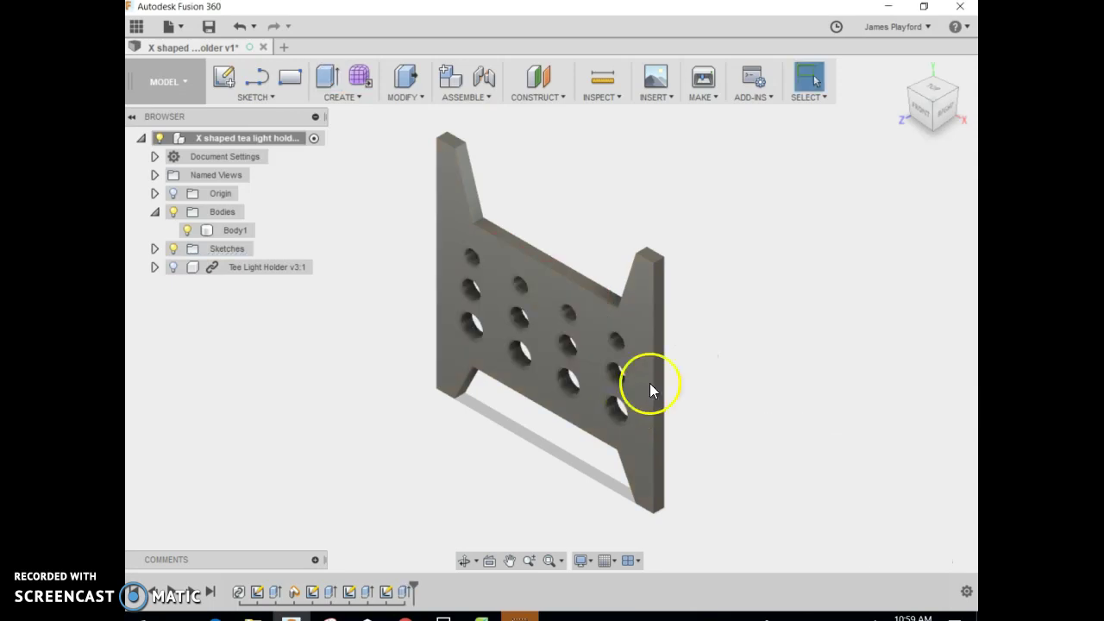
left_click(923, 119)
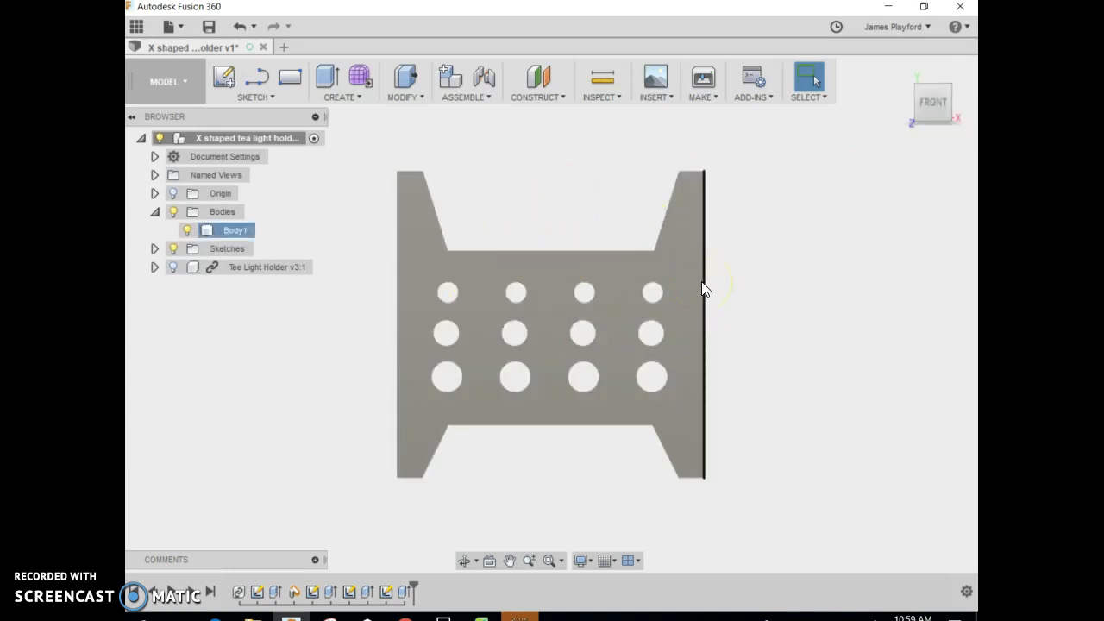
left_click(405, 616)
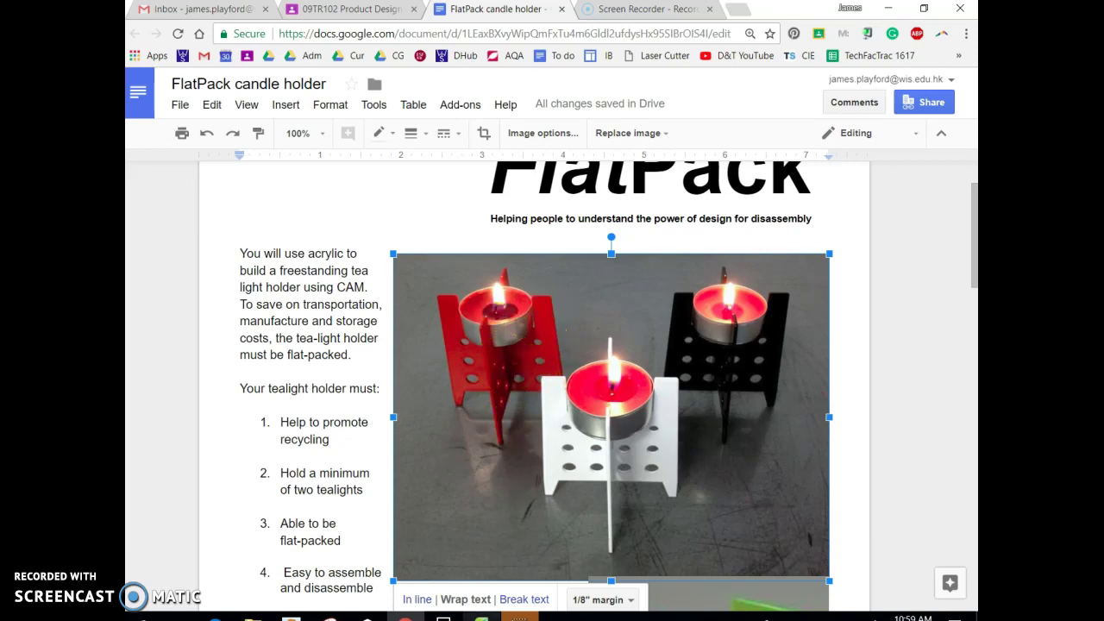
left_click(291, 617)
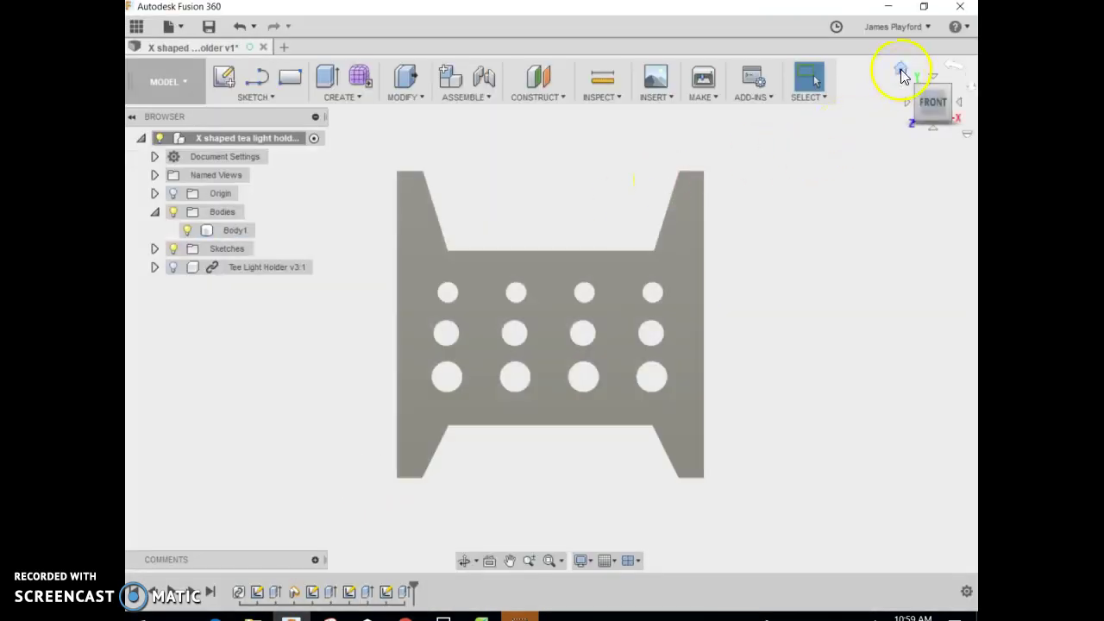
- Copy and paste Body1, cancelling the move so the copy sits on the original
left_click(902, 74)
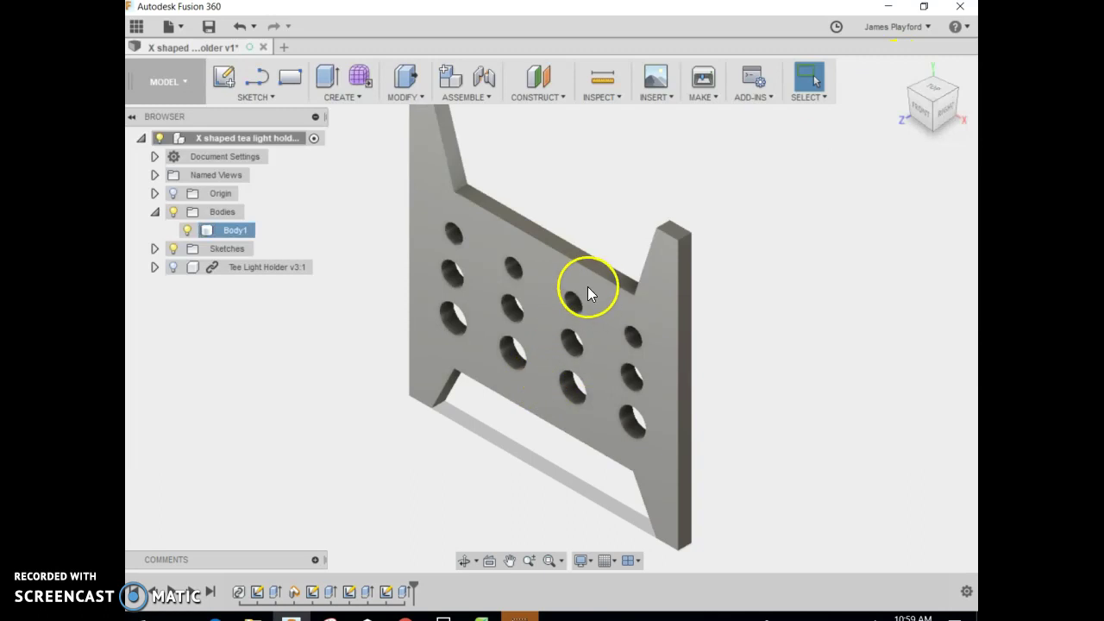
left_click(220, 229)
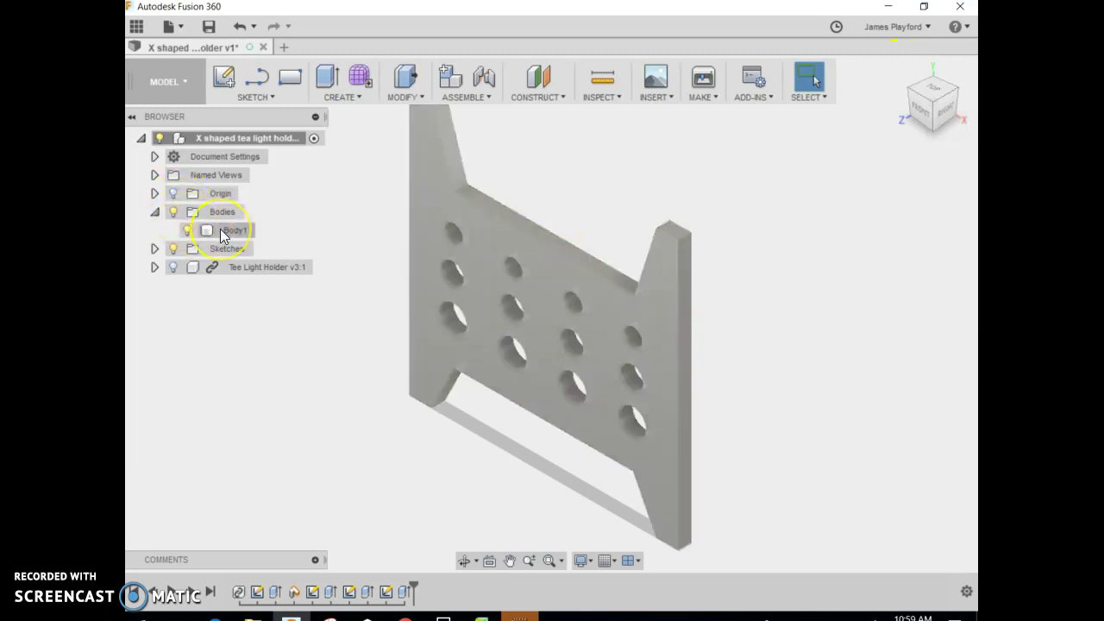
right_click(220, 229)
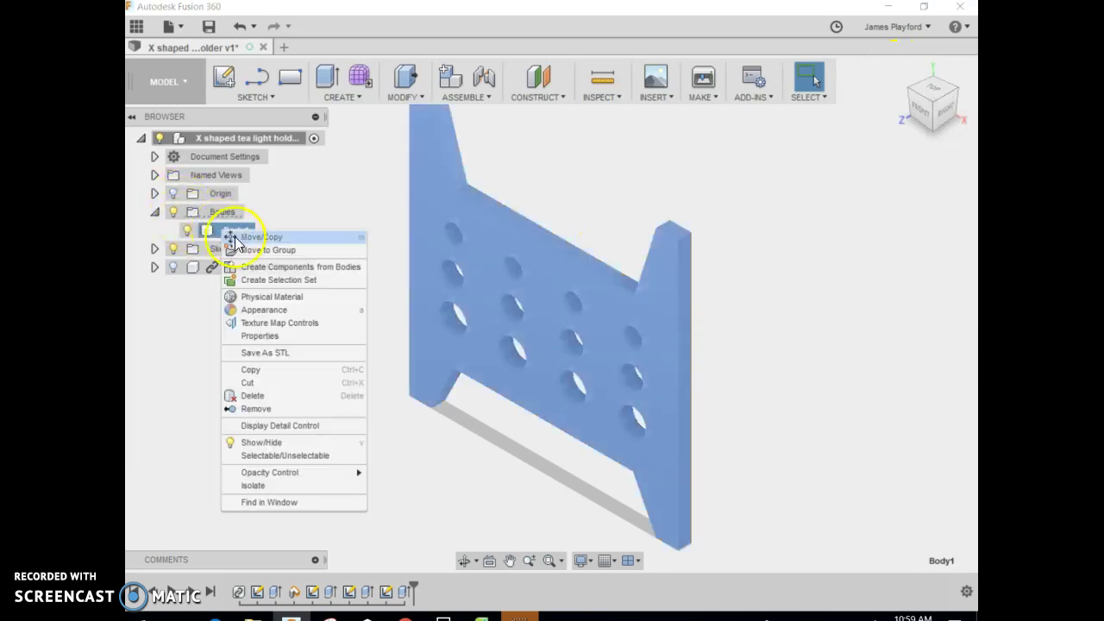
left_click(262, 370)
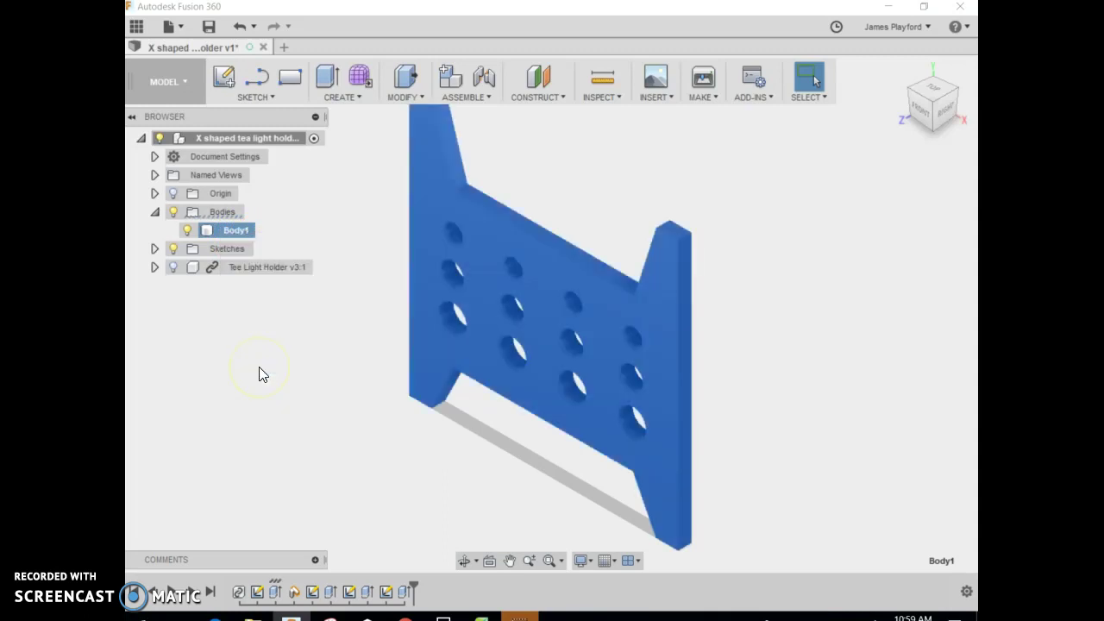
right_click(246, 229)
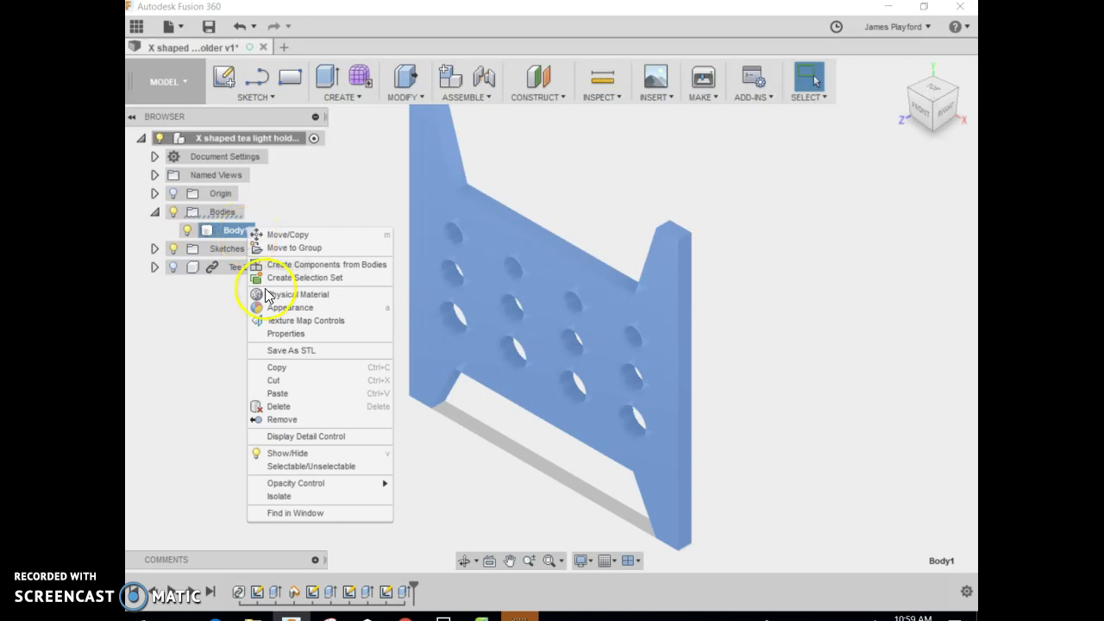
left_click(278, 394)
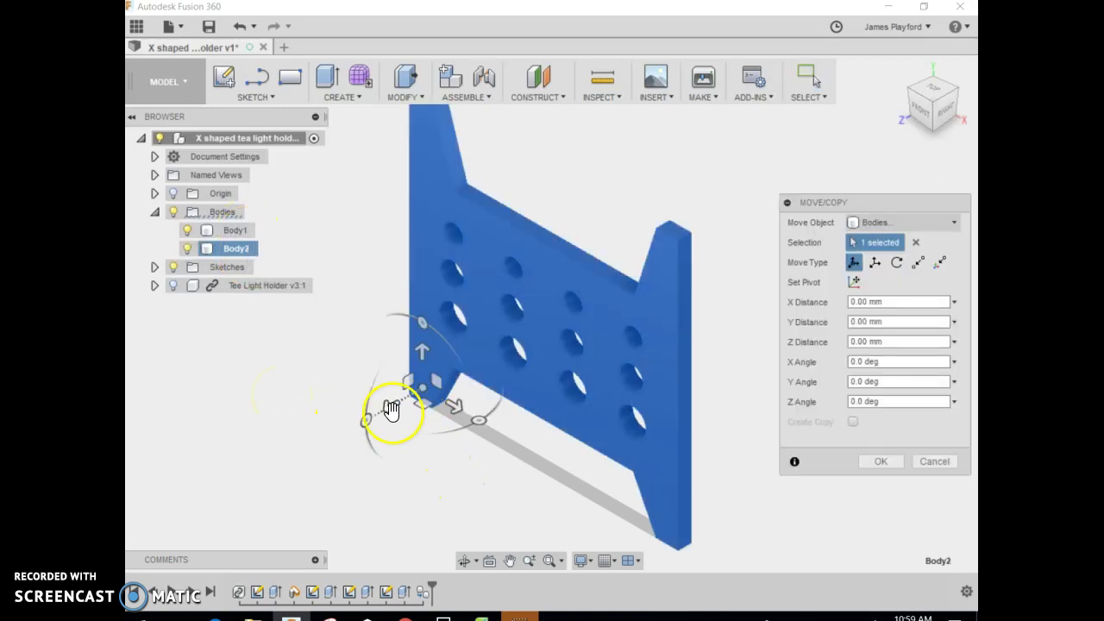
left_click_drag(387, 407, 307, 456)
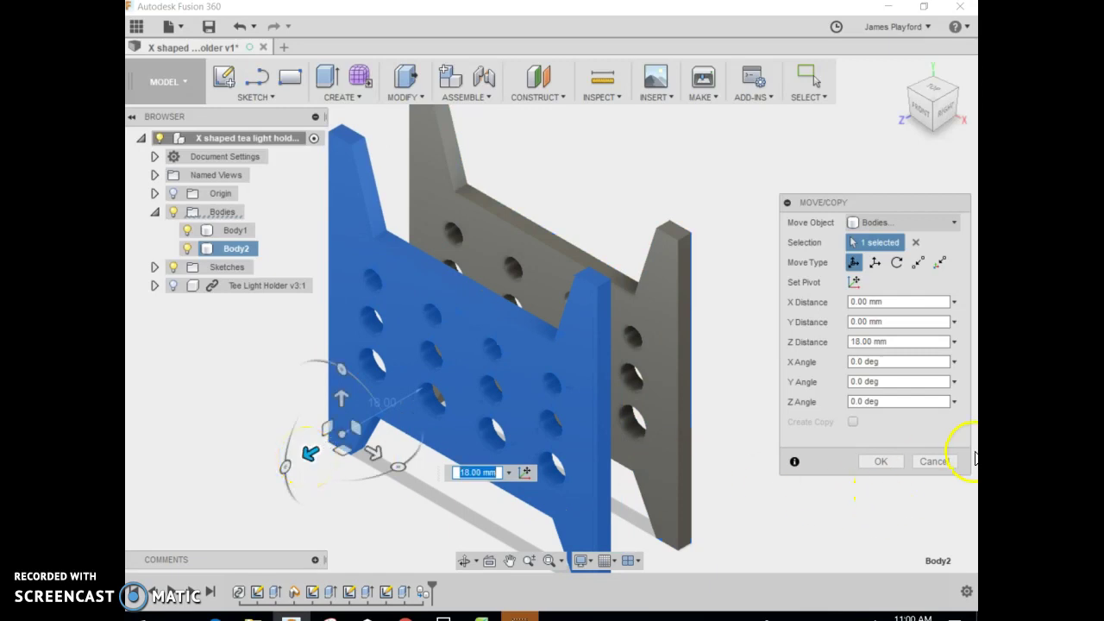
left_click(939, 463)
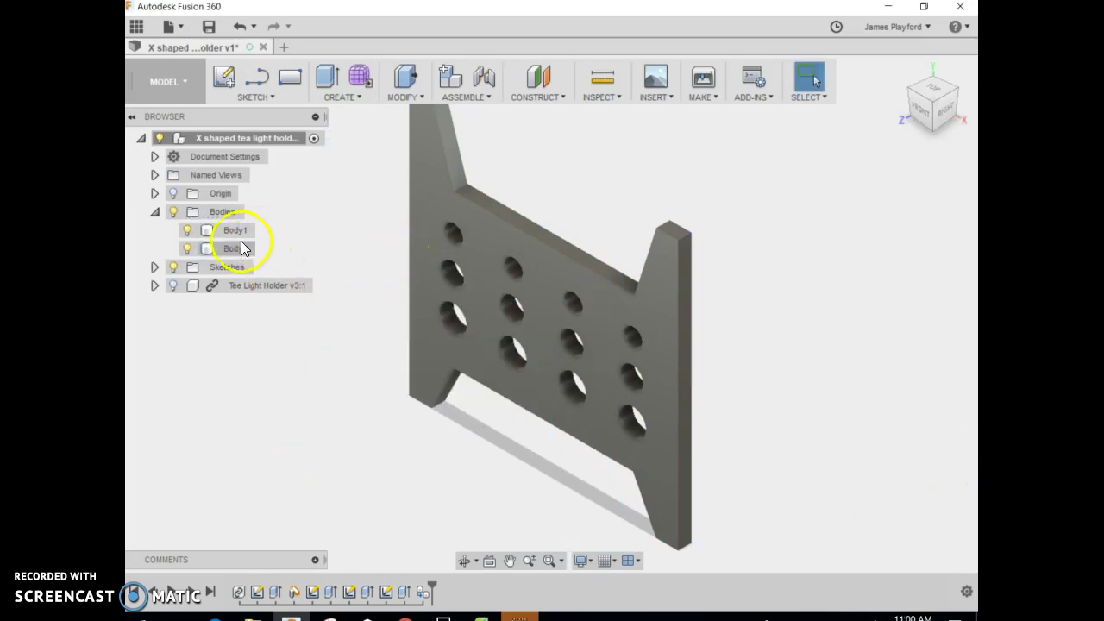
- Toggle Body1 and Body2 visibility to check both bodies, ending with both shown
left_click(186, 250)
left_click(185, 250)
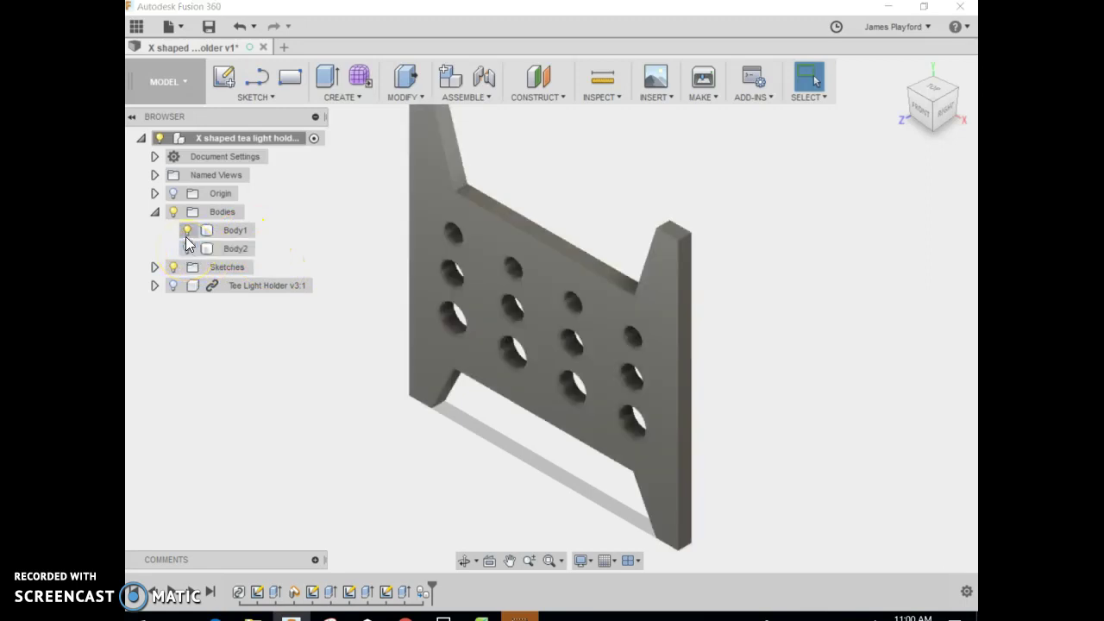
left_click(186, 233)
left_click(185, 233)
left_click(188, 248)
left_click(186, 232)
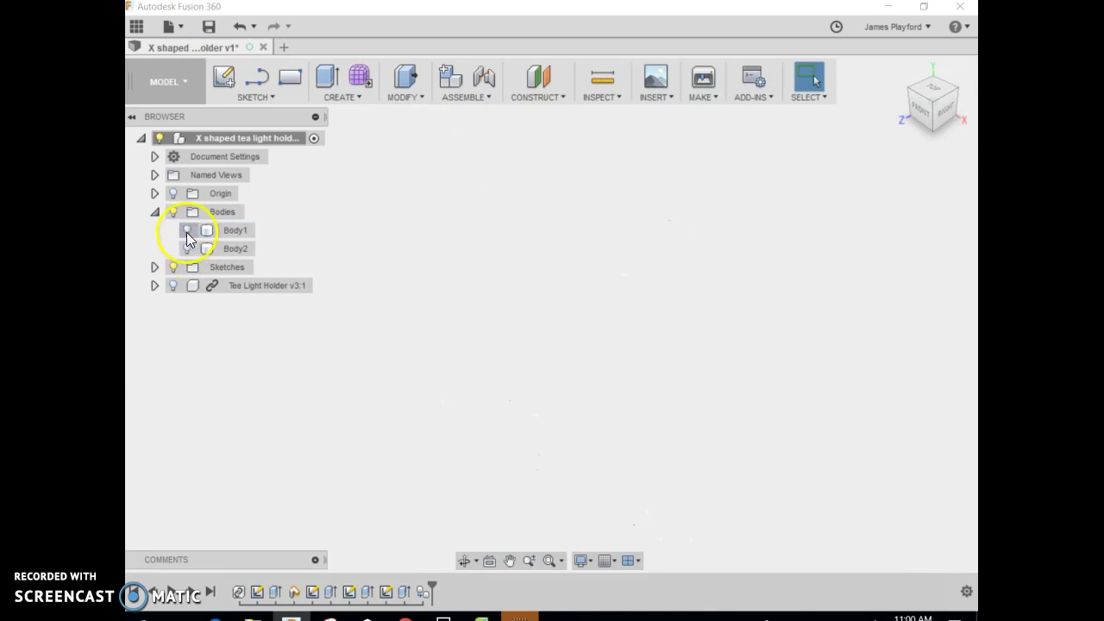
left_click(180, 233)
left_click(185, 232)
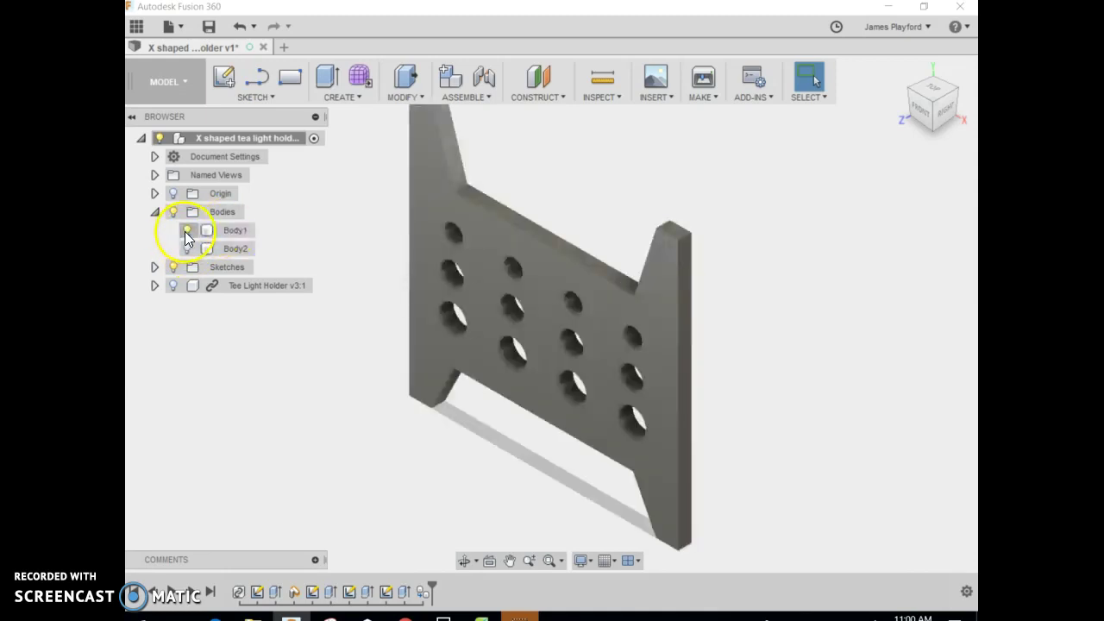
left_click(186, 234)
left_click(189, 244)
left_click(189, 248)
left_click(189, 233)
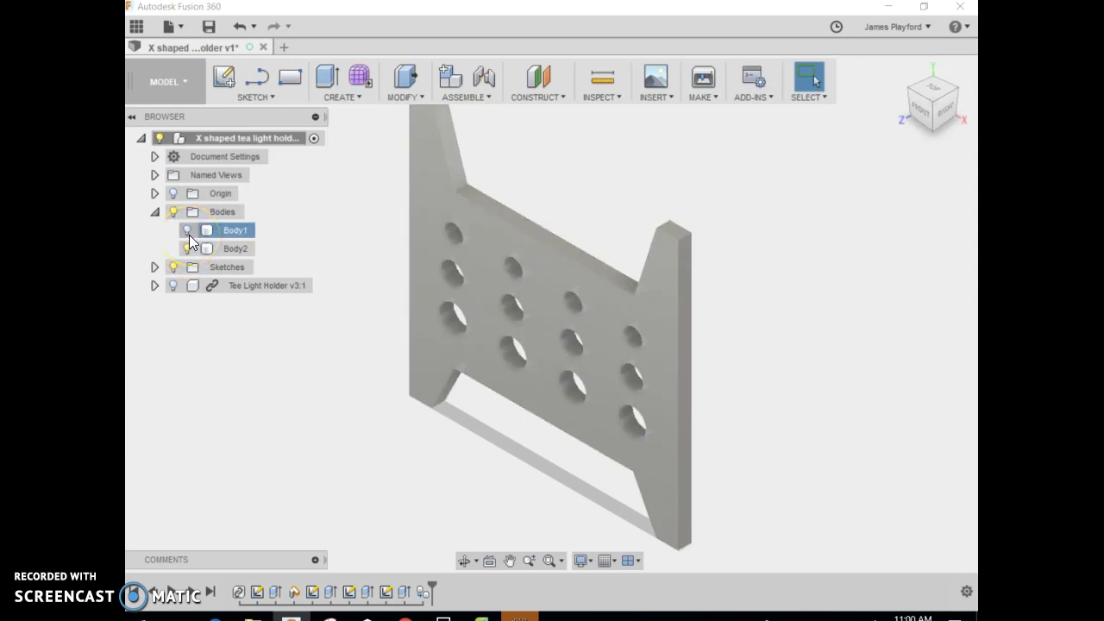
left_click(189, 235)
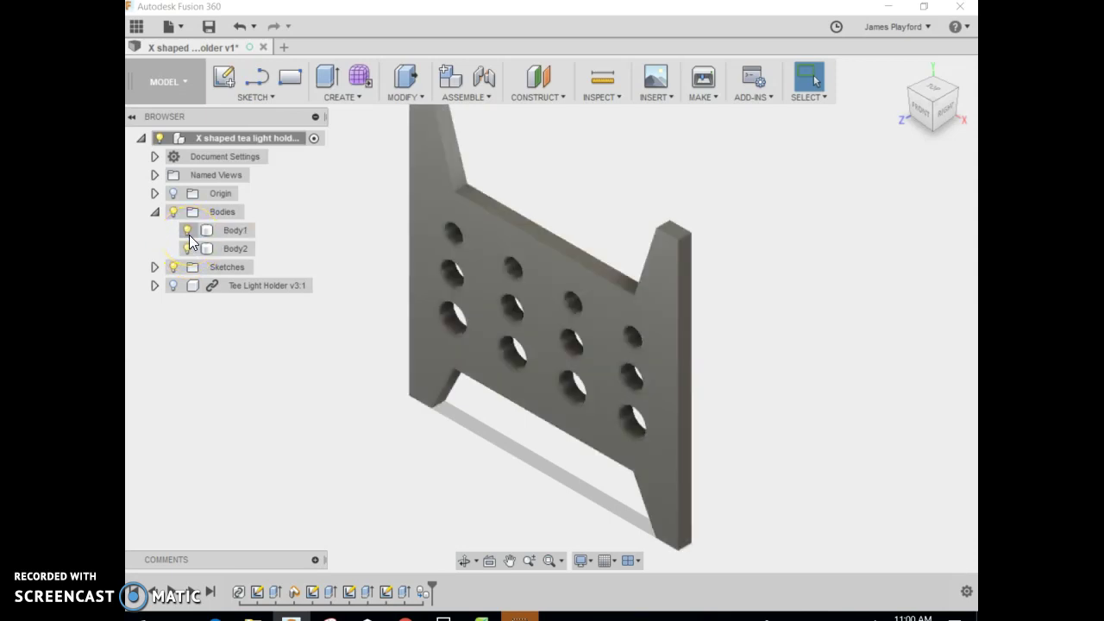
- Sketch a 3 mm wide centre rectangle at the origin on the plate's front face
left_click(224, 77)
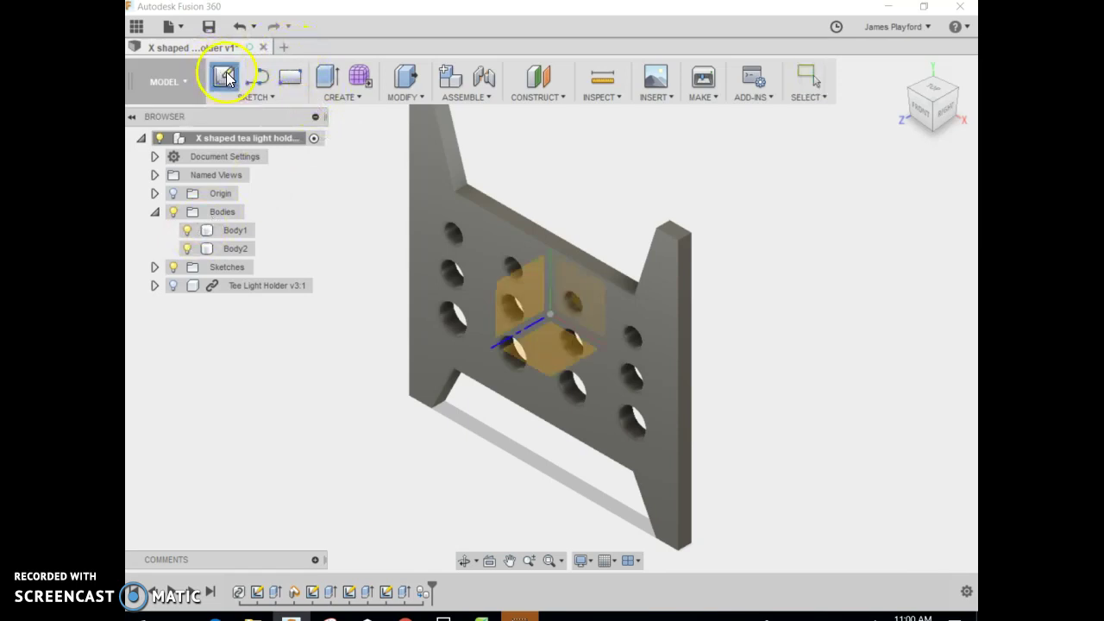
left_click(495, 245)
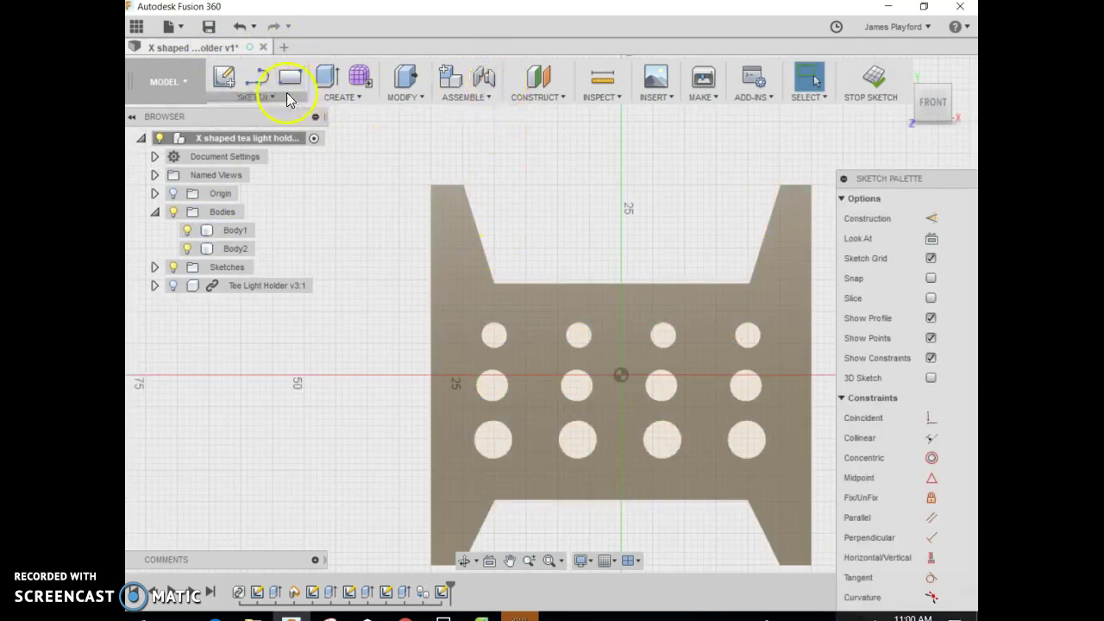
left_click(257, 97)
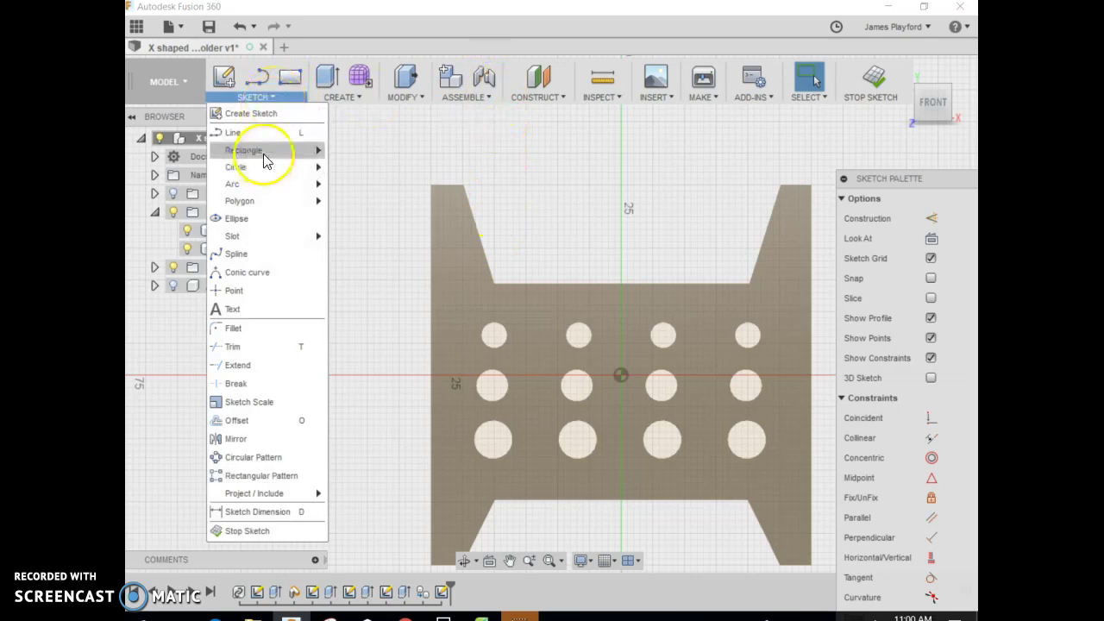
mouse_move(269, 153)
left_click(363, 190)
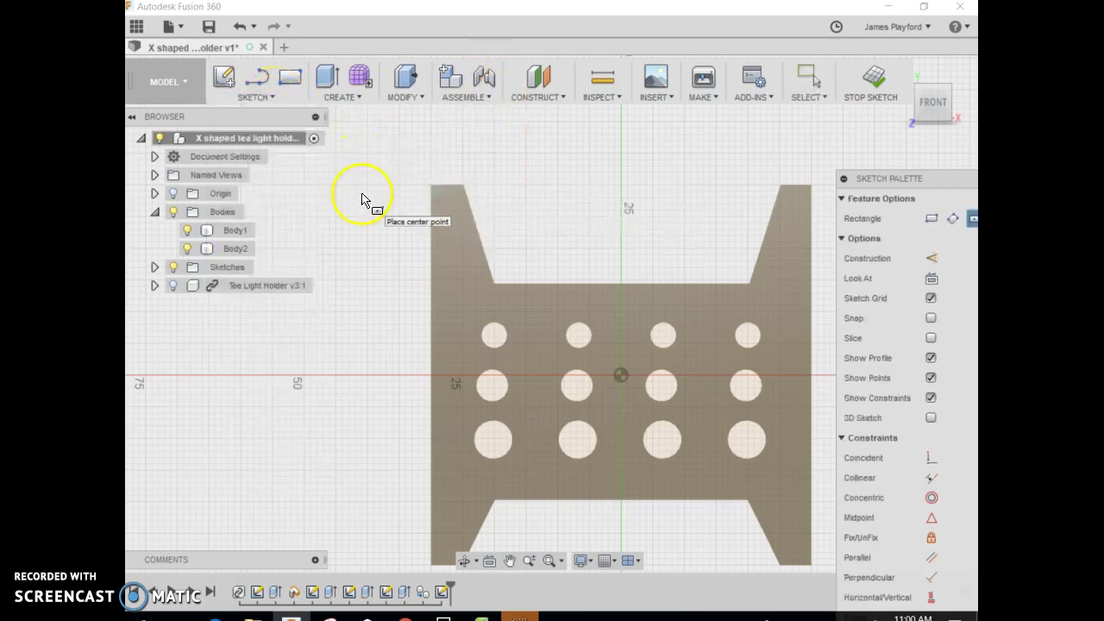
left_click(621, 374)
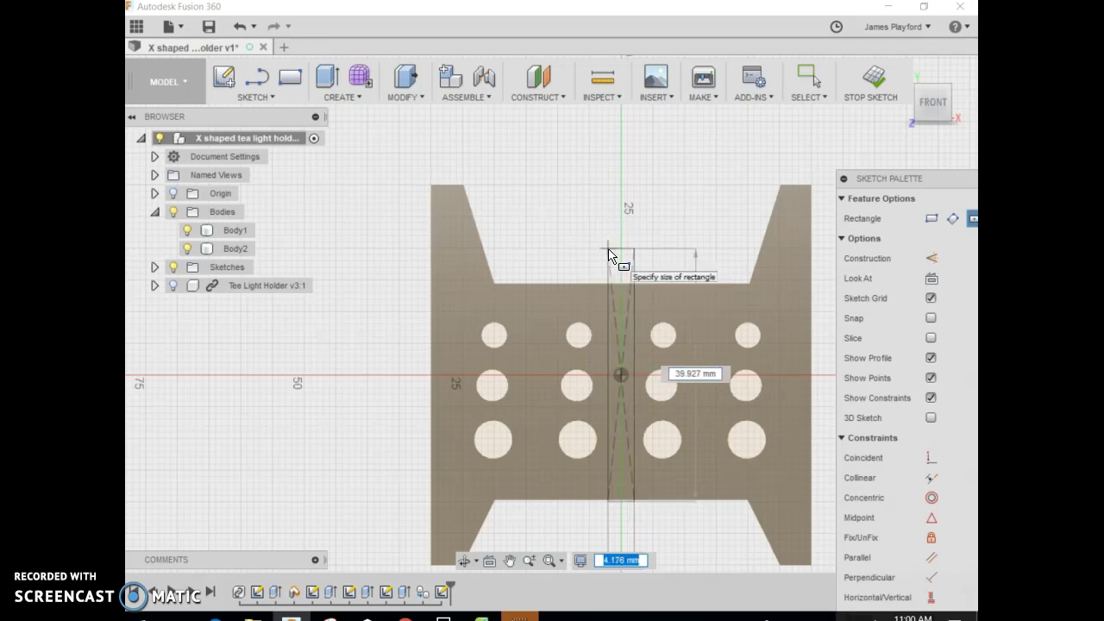
type("3")
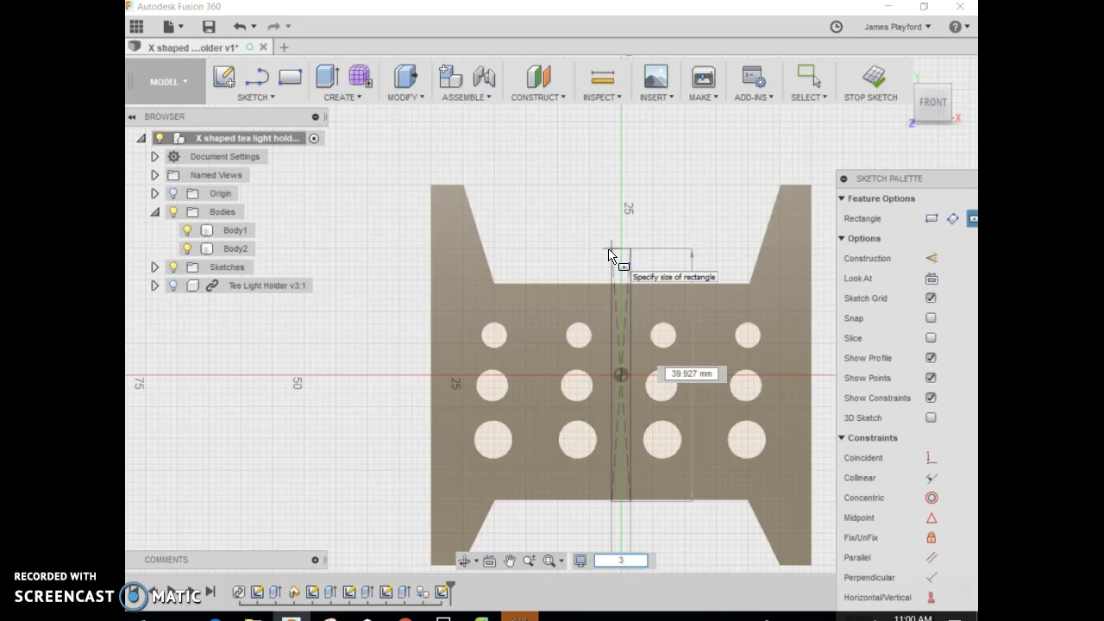
key("Return")
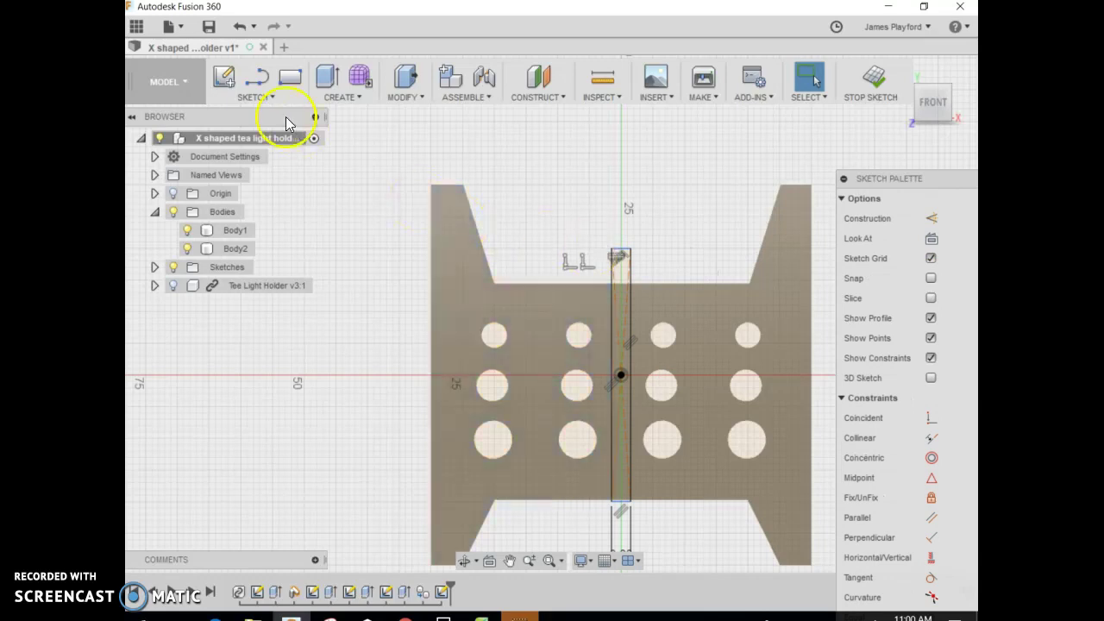
- Draw a line across the slot at its middle and finish the sketch
left_click(268, 97)
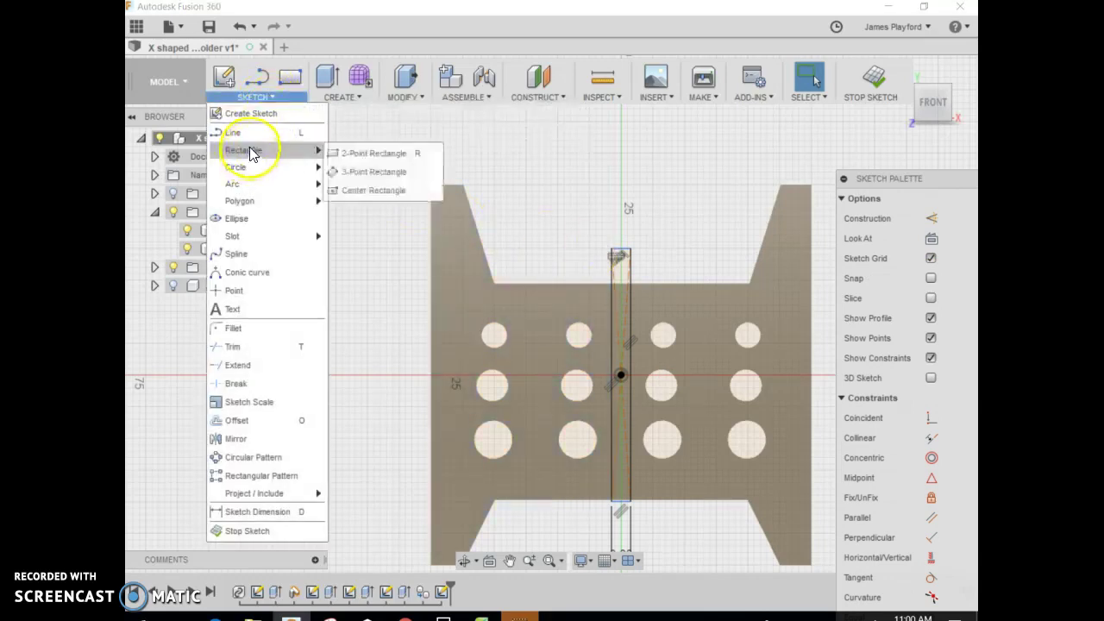
left_click(289, 136)
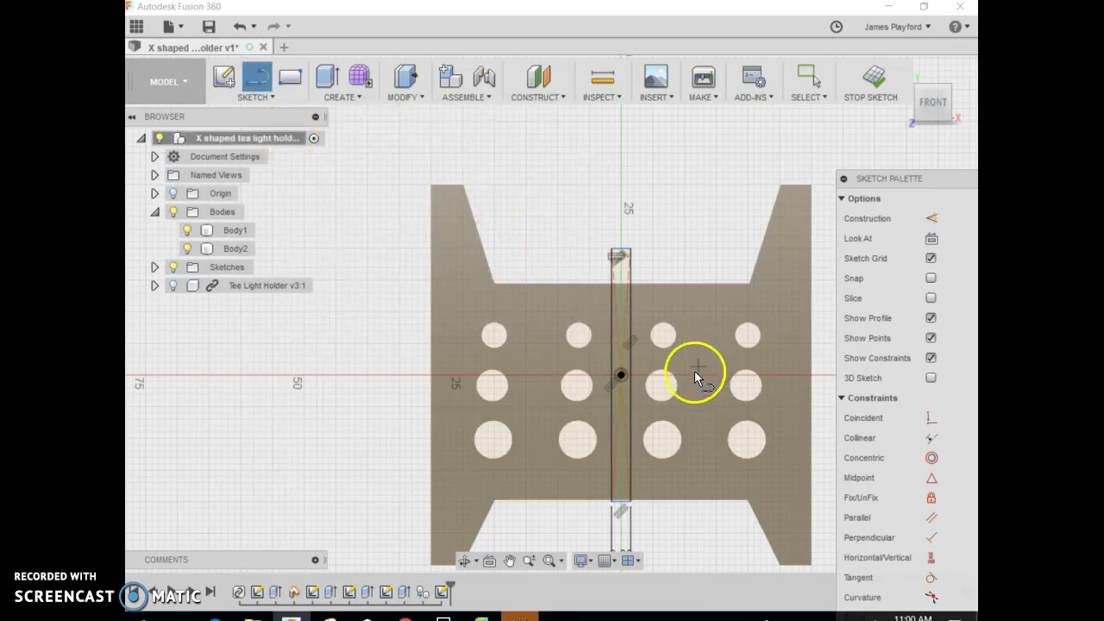
left_click(612, 376)
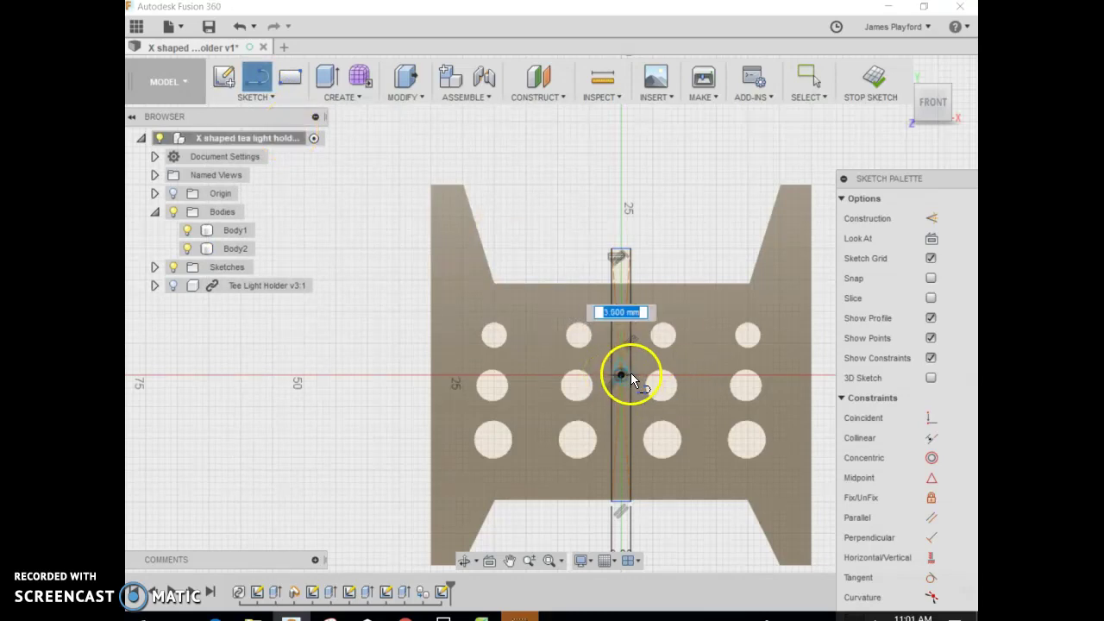
left_click(632, 372)
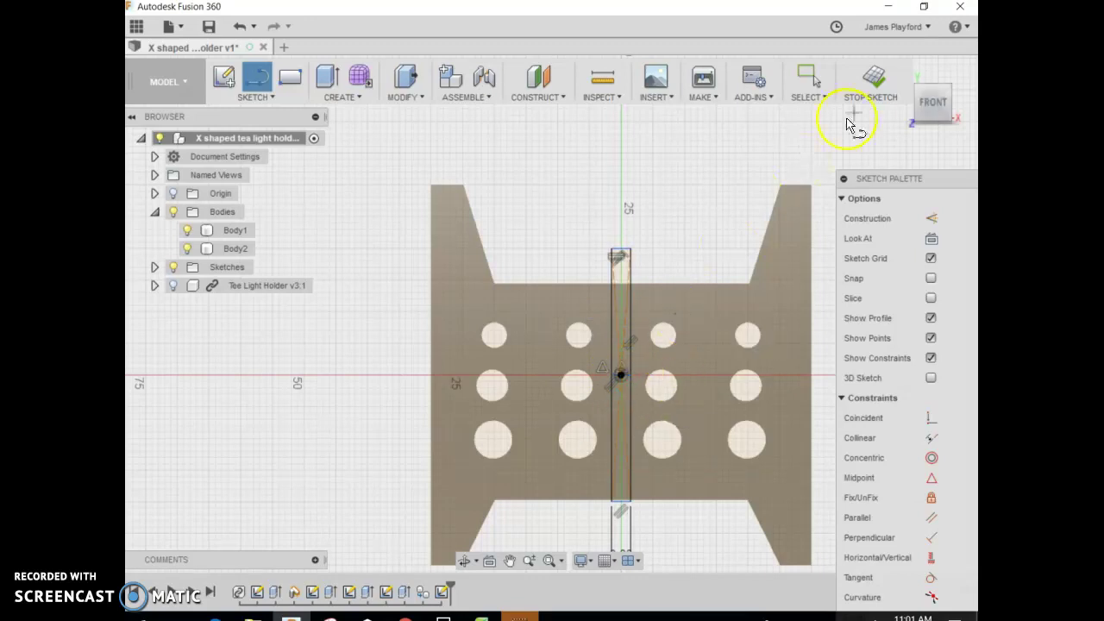
left_click(869, 94)
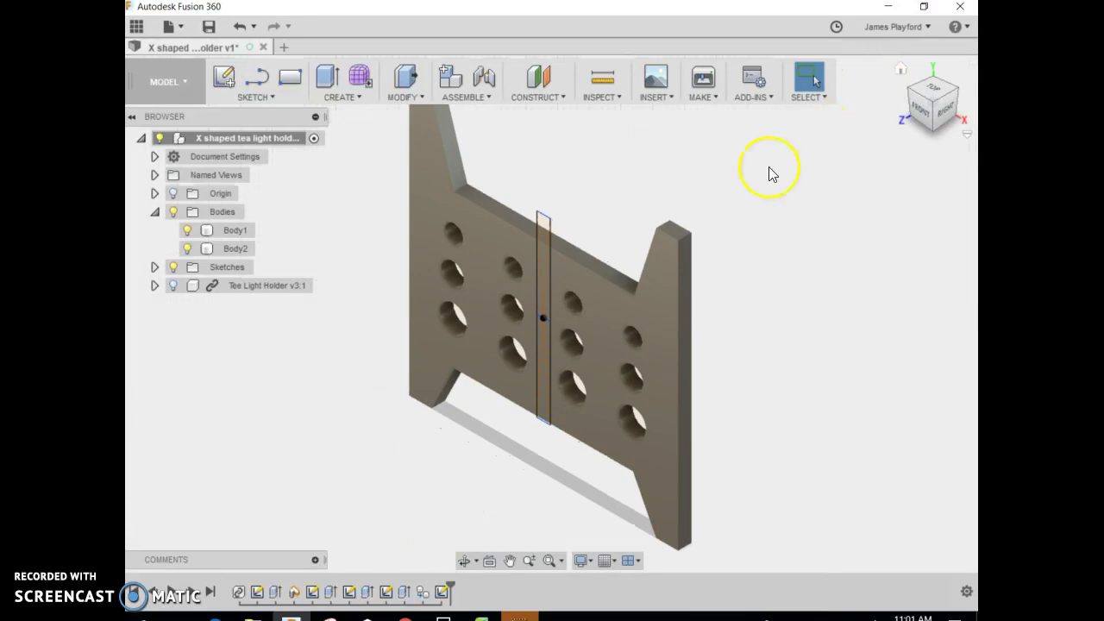
- Extrude the upper slot profile as a 7 mm cut into Body1
left_click(543, 272)
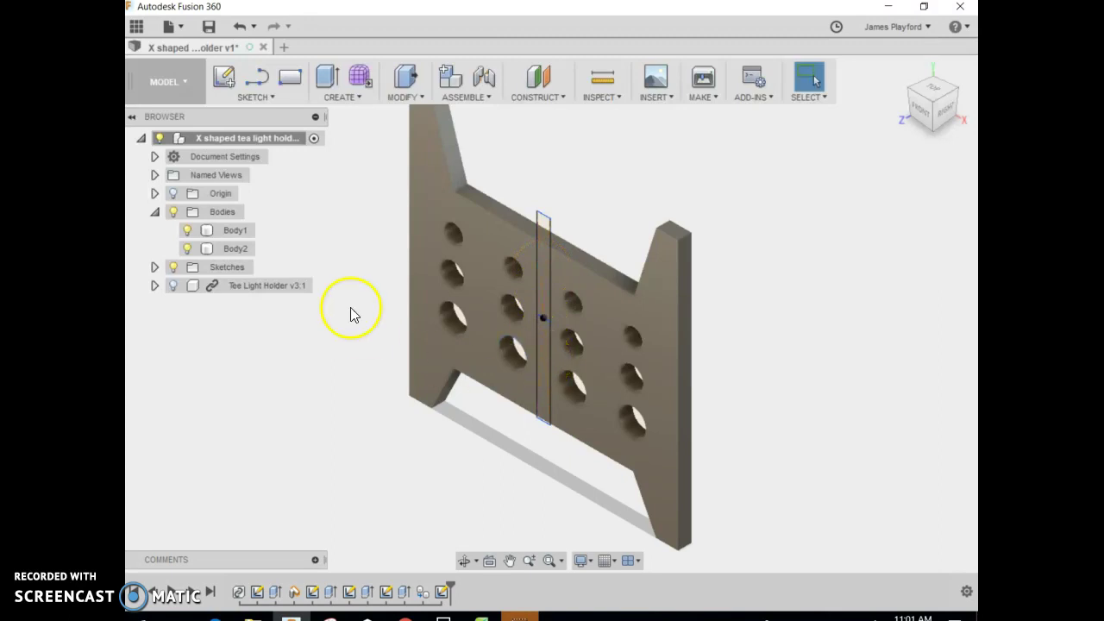
left_click(188, 248)
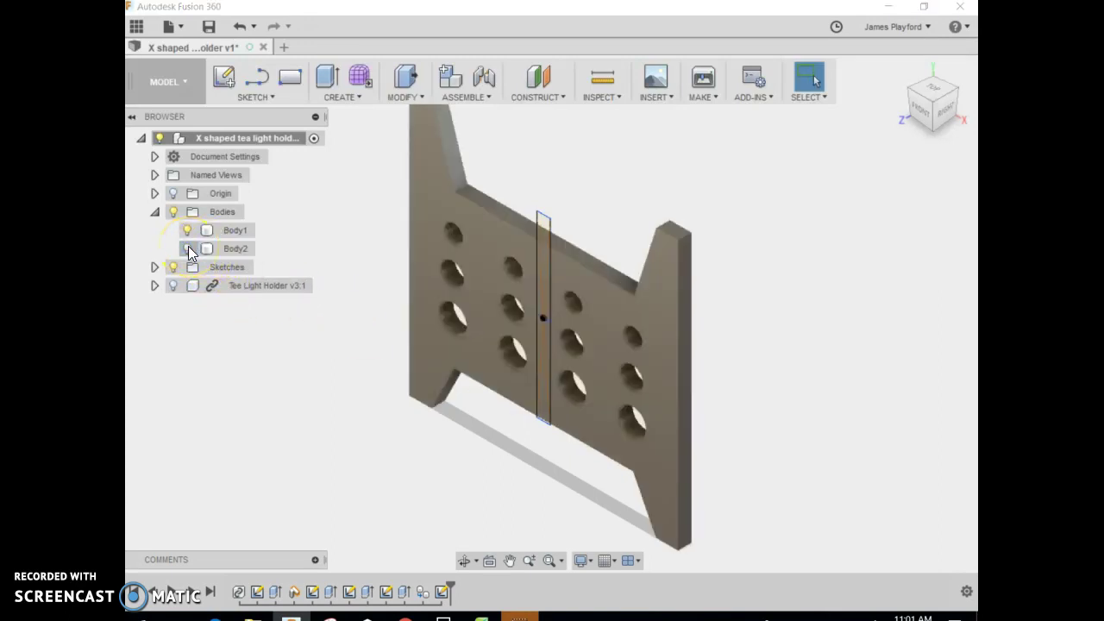
left_click(543, 268)
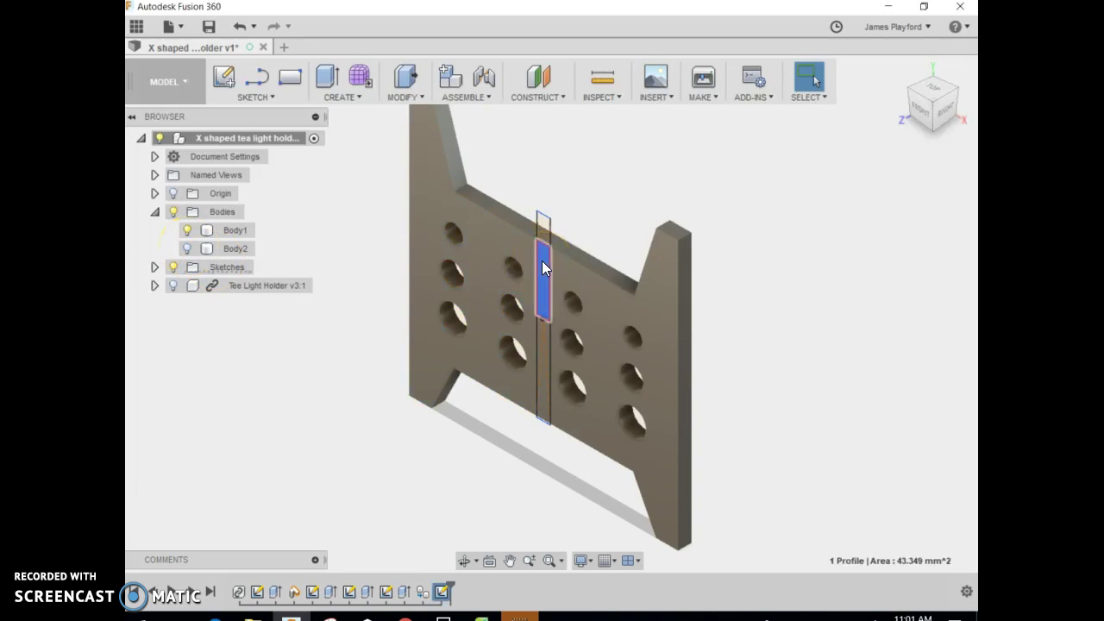
left_click(418, 97)
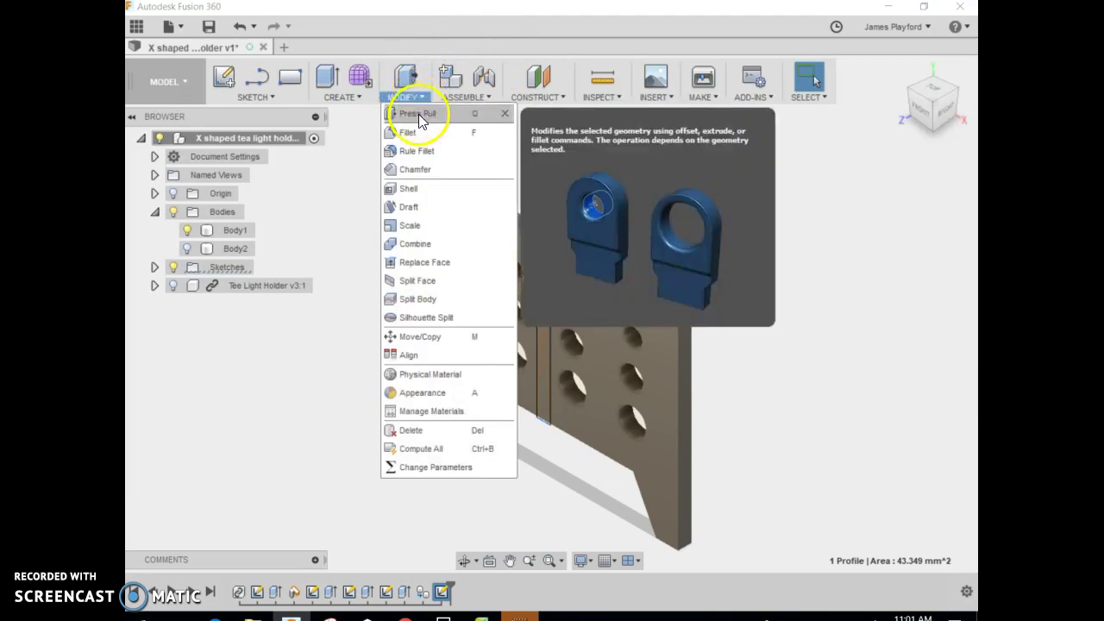
key("e")
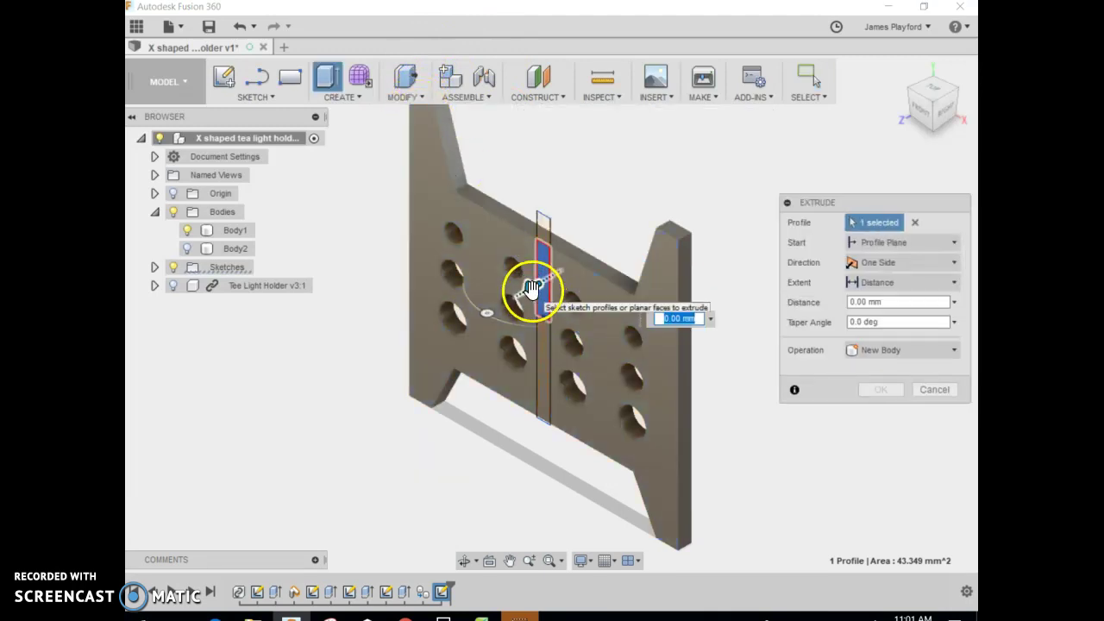
left_click_drag(530, 290, 561, 268)
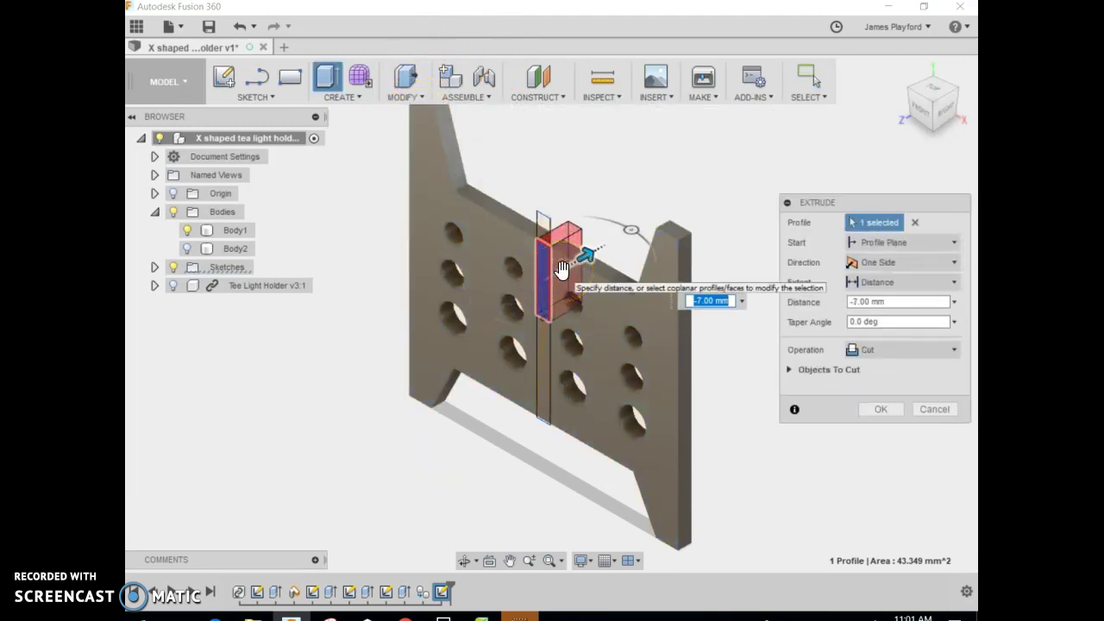
key("Return")
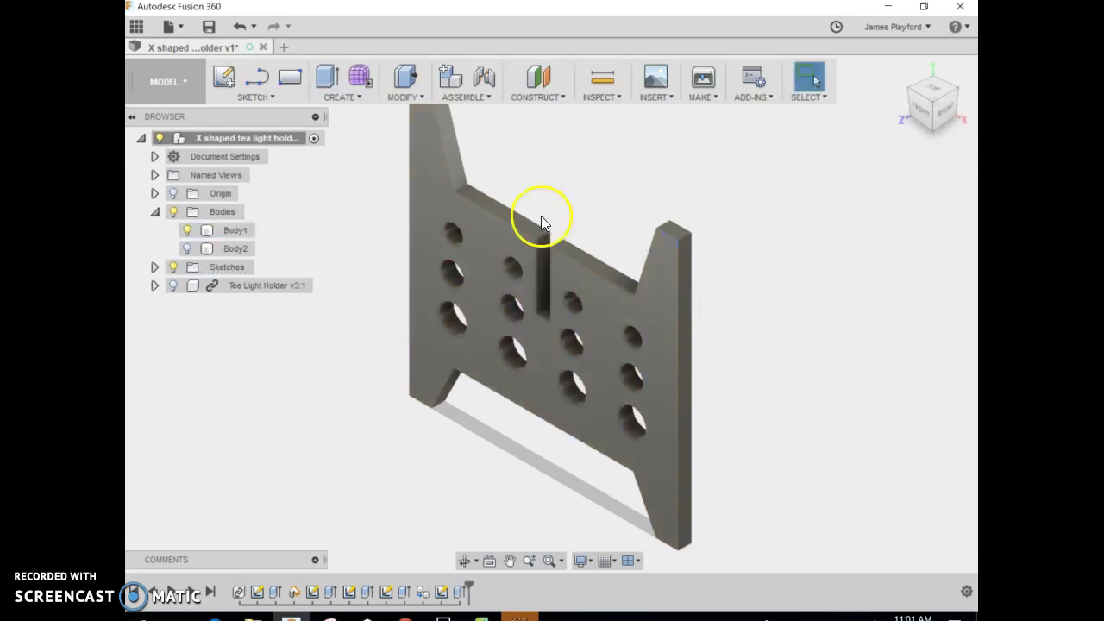
left_click(541, 225)
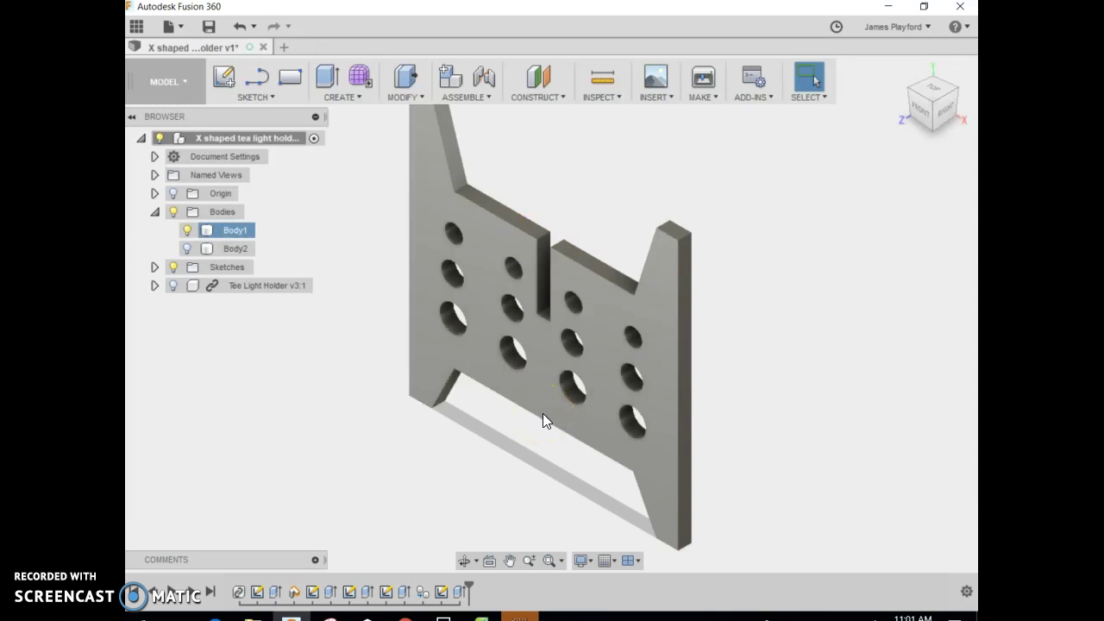
- Toggle Body1 and Body2 visibility to compare them, leaving only unslotted Body2 shown
left_click(188, 251)
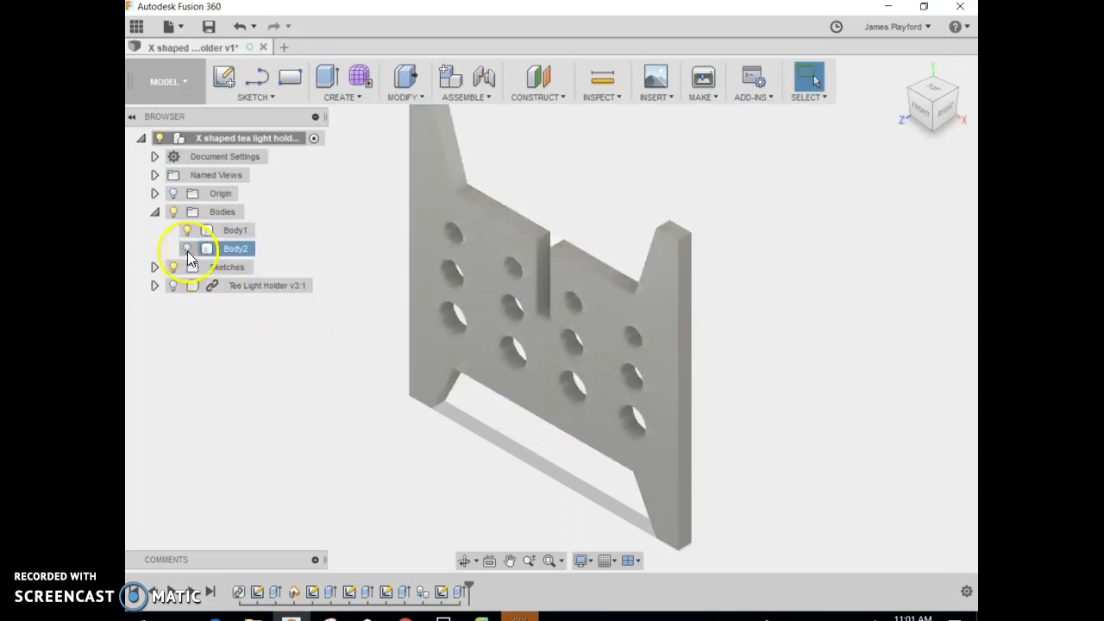
left_click(187, 249)
left_click(186, 231)
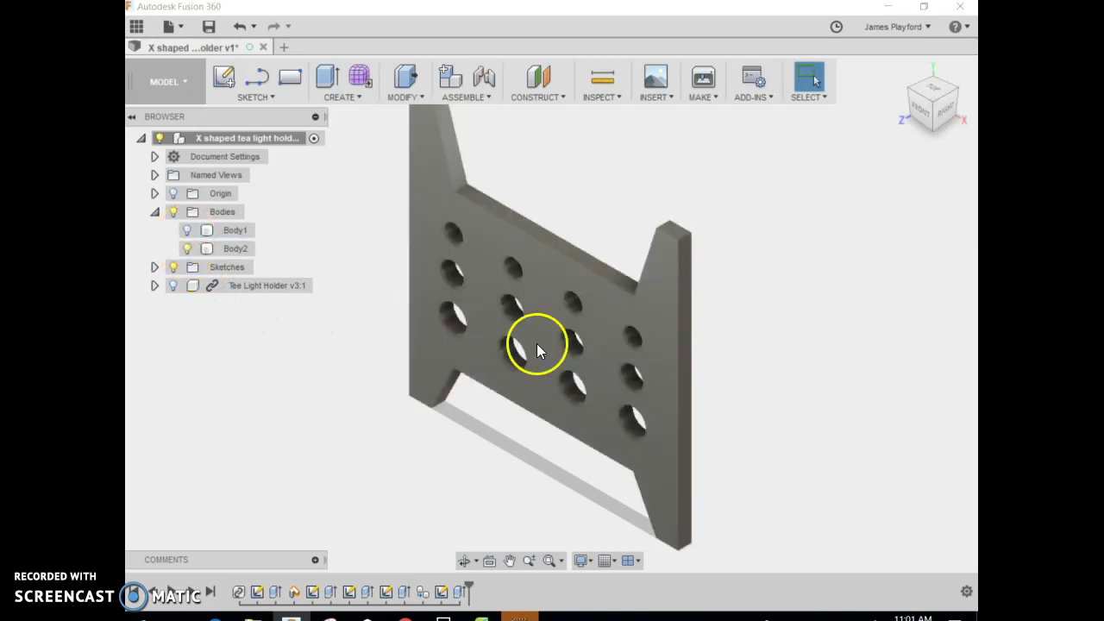
key("Escape")
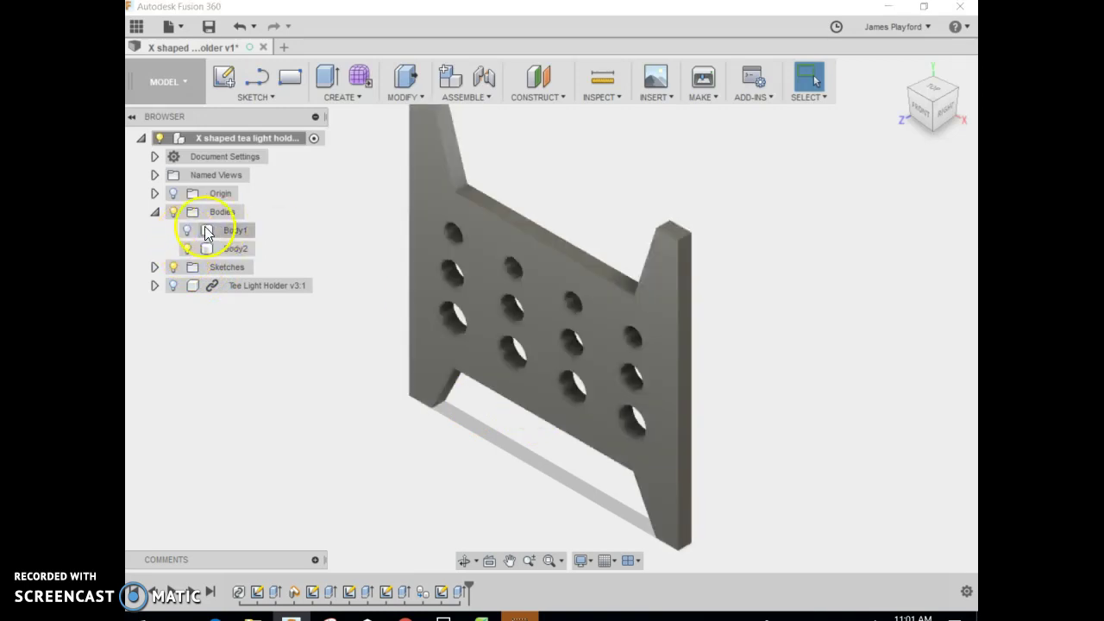
left_click(188, 249)
left_click(187, 232)
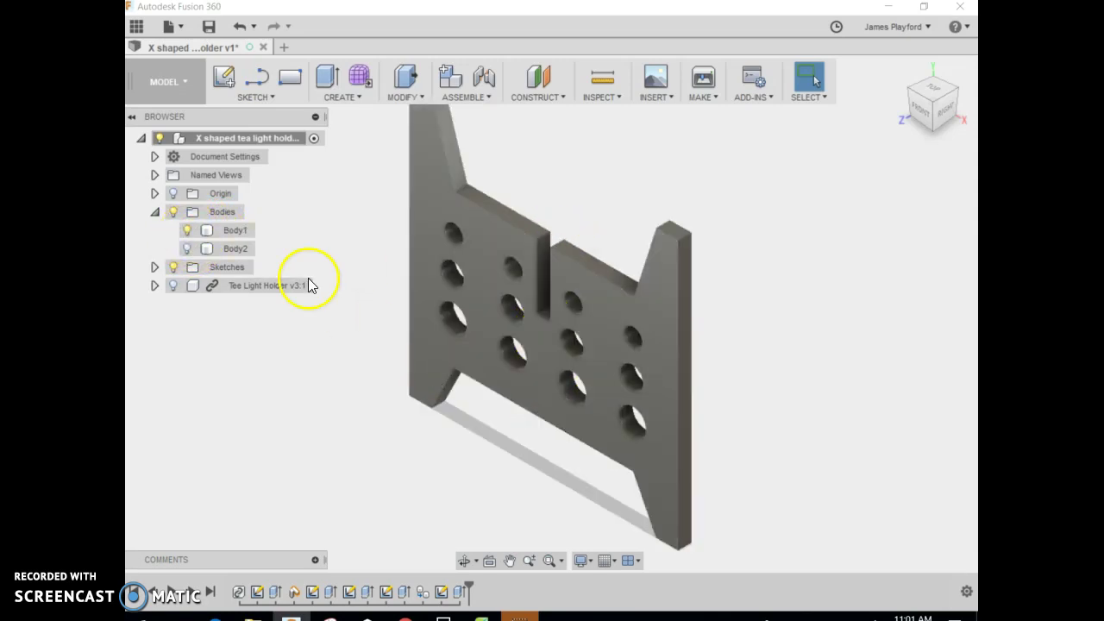
left_click(187, 231)
left_click(188, 246)
left_click(173, 207)
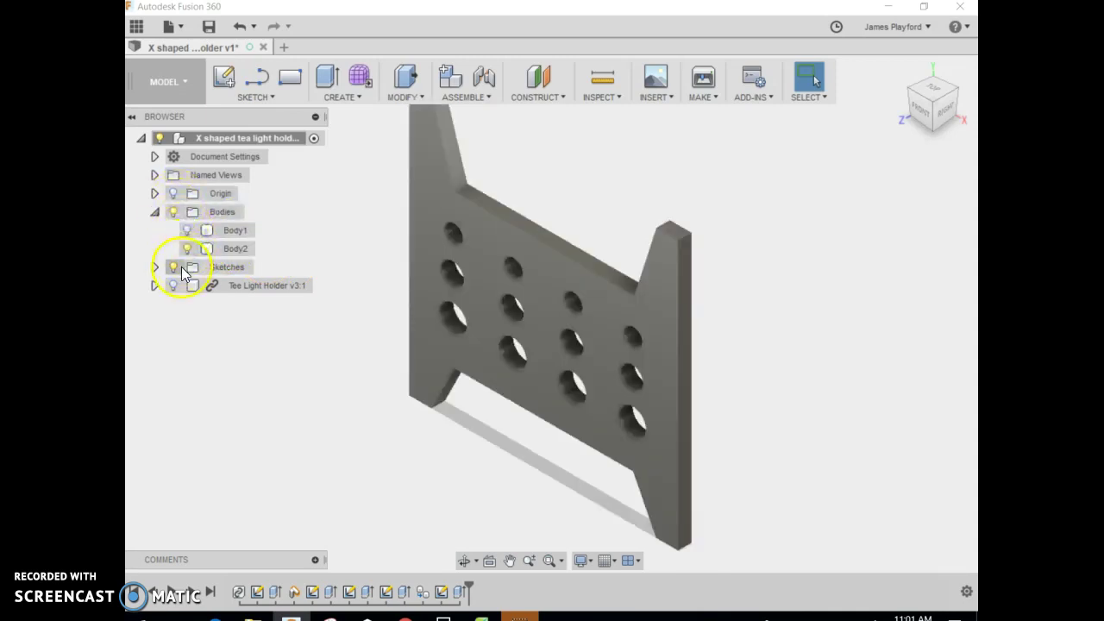
- Show Sketch5 and cut its lower slot profile 5 mm deep into Body2
left_click(154, 268)
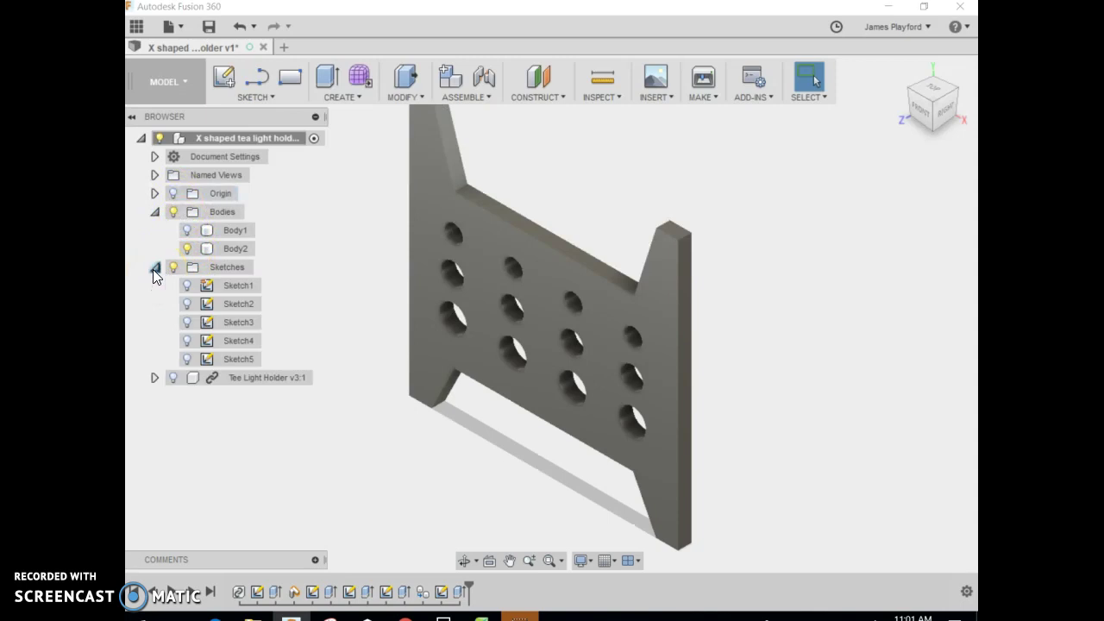
left_click(188, 358)
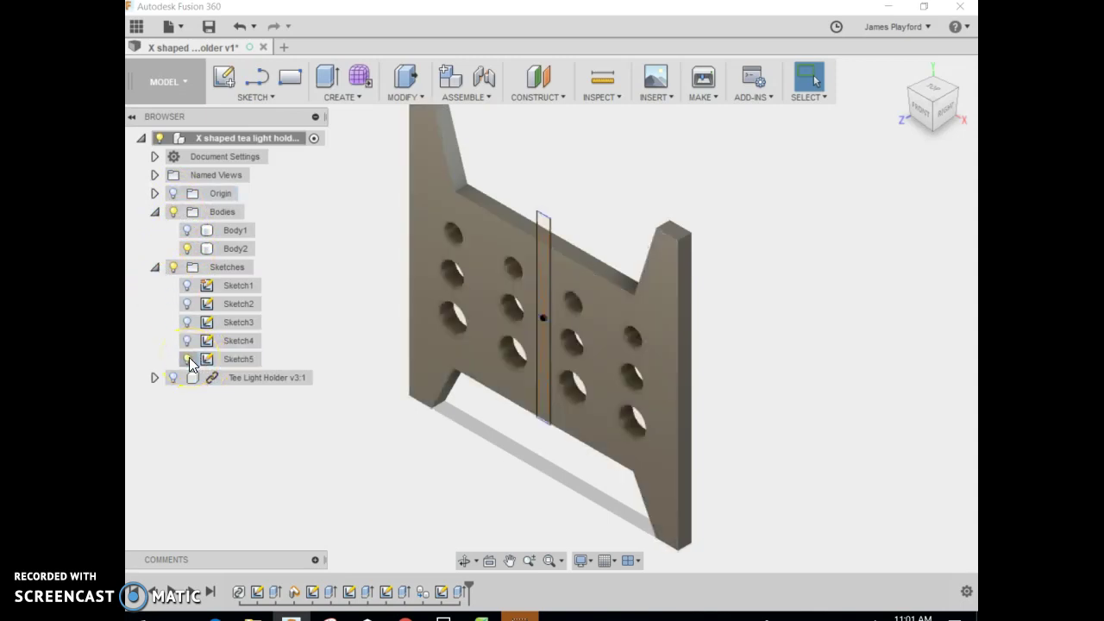
left_click(543, 371)
key("e")
left_click_drag(543, 373, 554, 369)
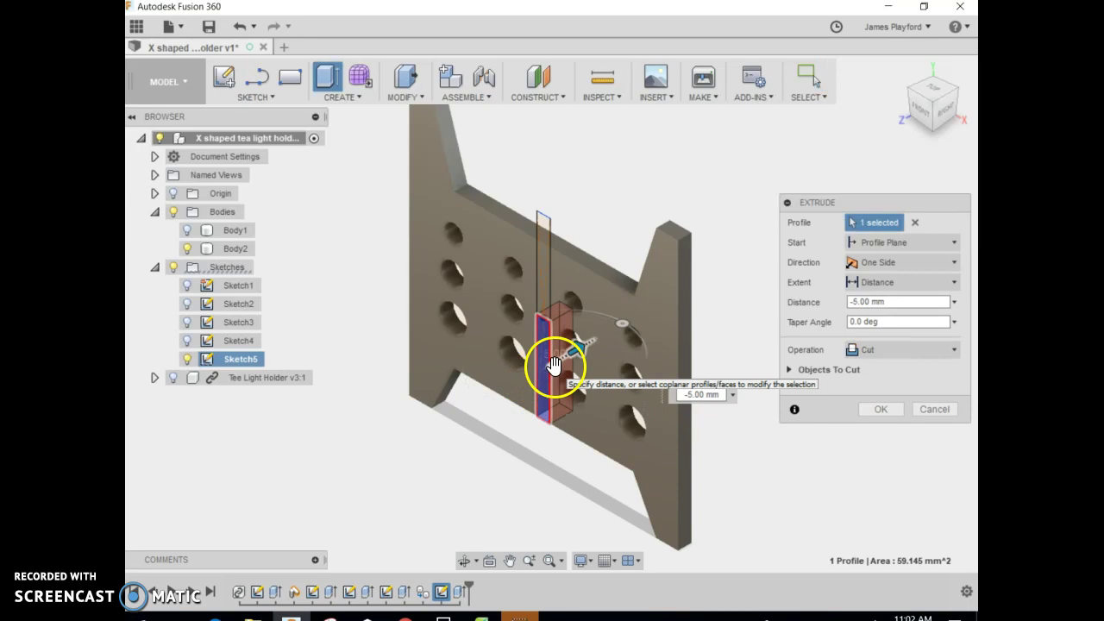
key("Return")
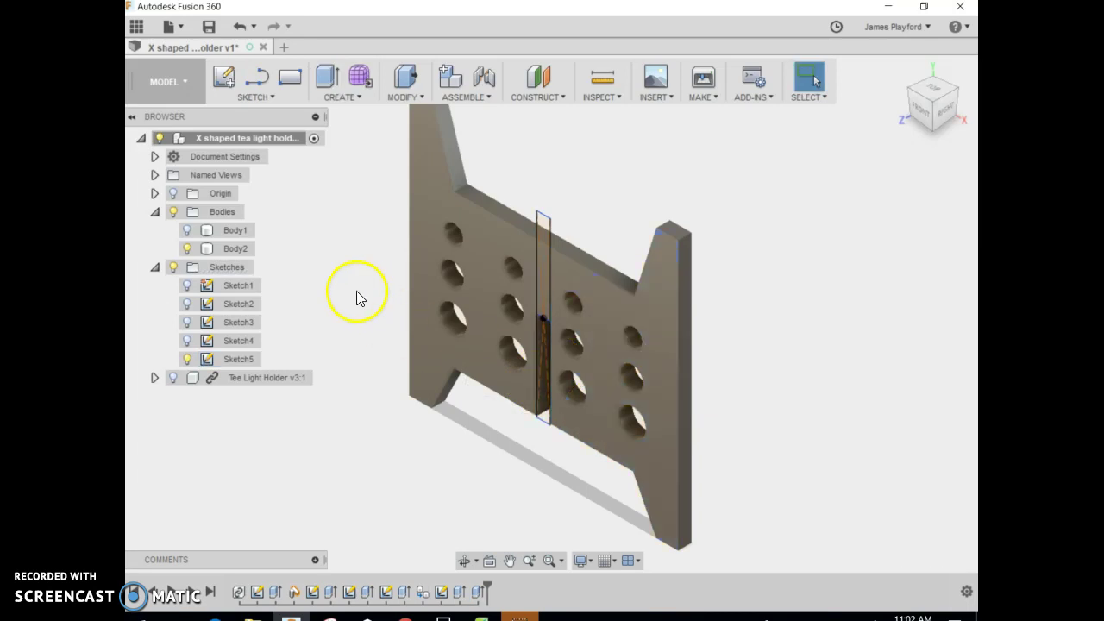
- Show Body1 again and hide Sketch5's slot outline
left_click(189, 234)
left_click(187, 232)
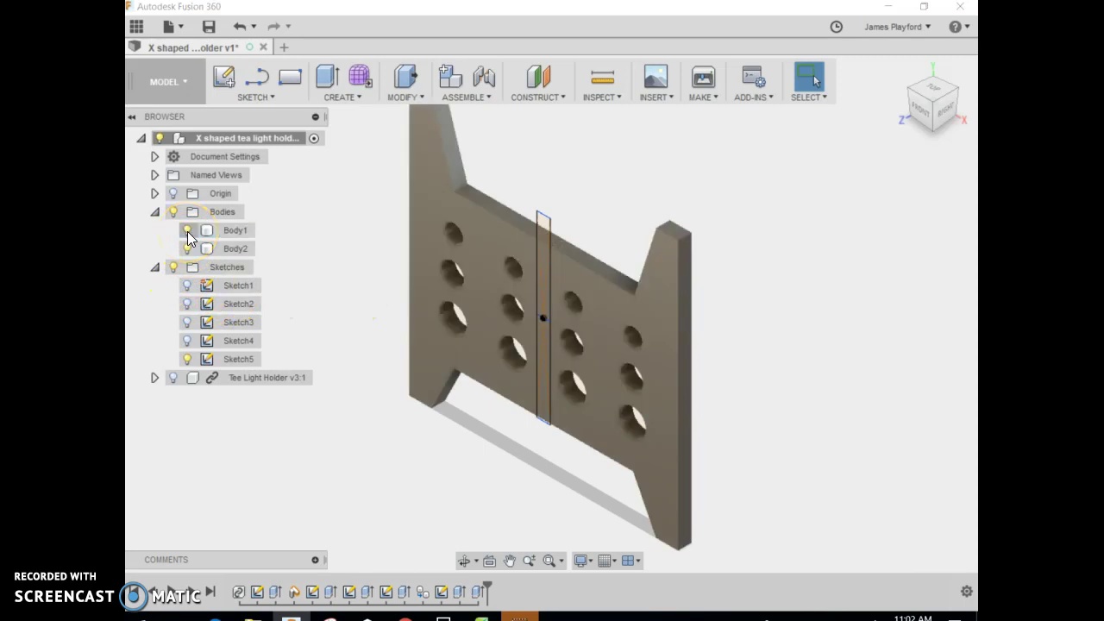
left_click(187, 359)
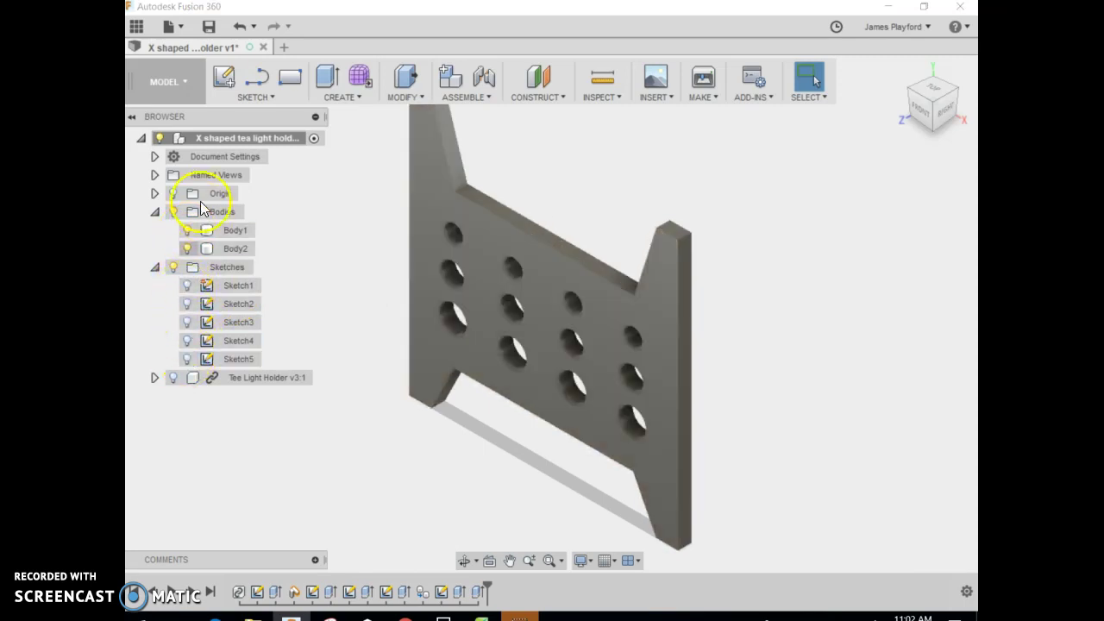
- Inspect each plate's slot via visibility toggles, finishing with only Body2 visible
left_click(187, 231)
left_click(233, 230)
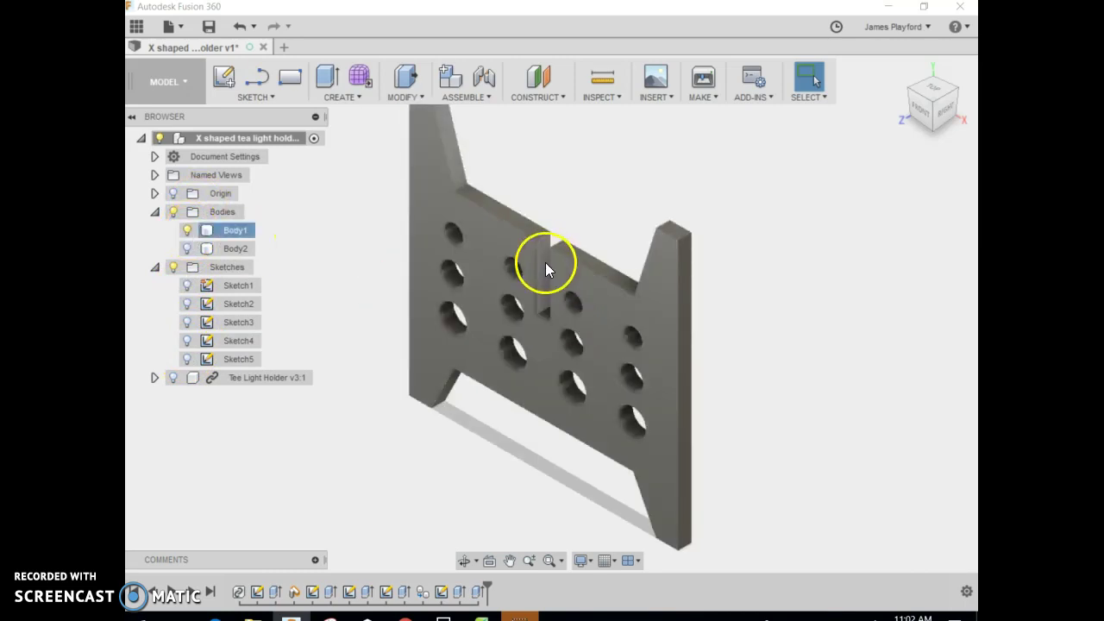
left_click(189, 232)
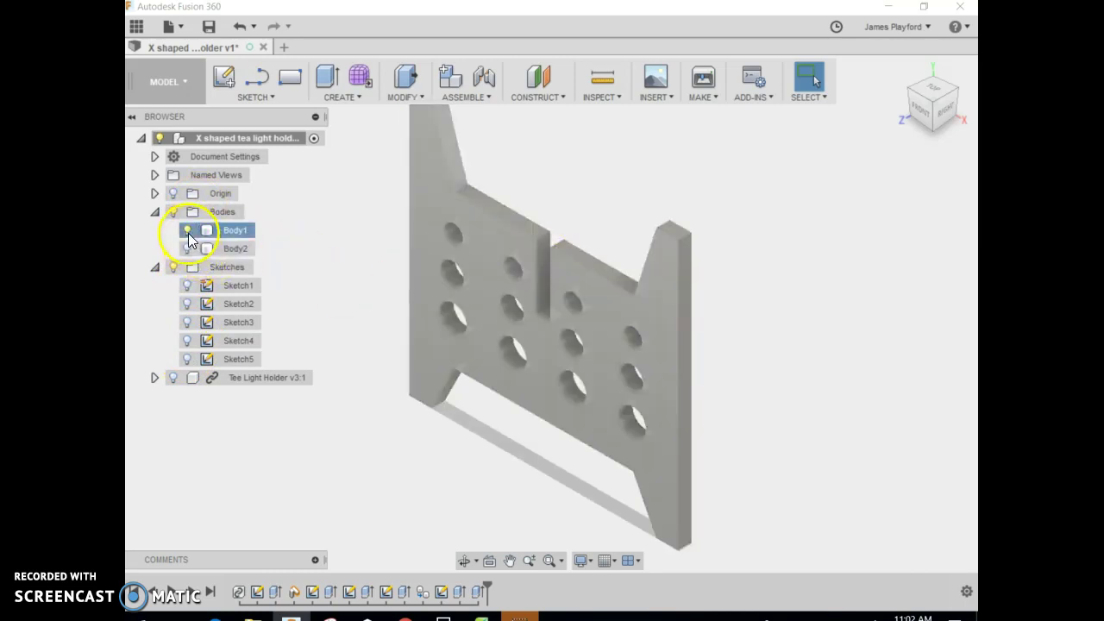
left_click(189, 249)
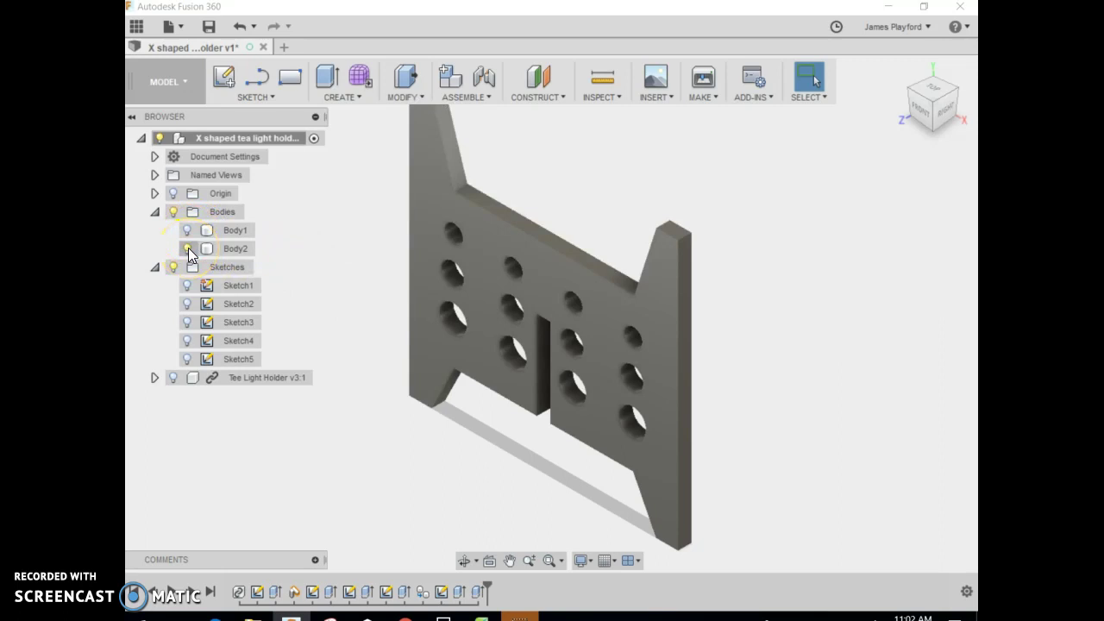
left_click(188, 248)
left_click(563, 307)
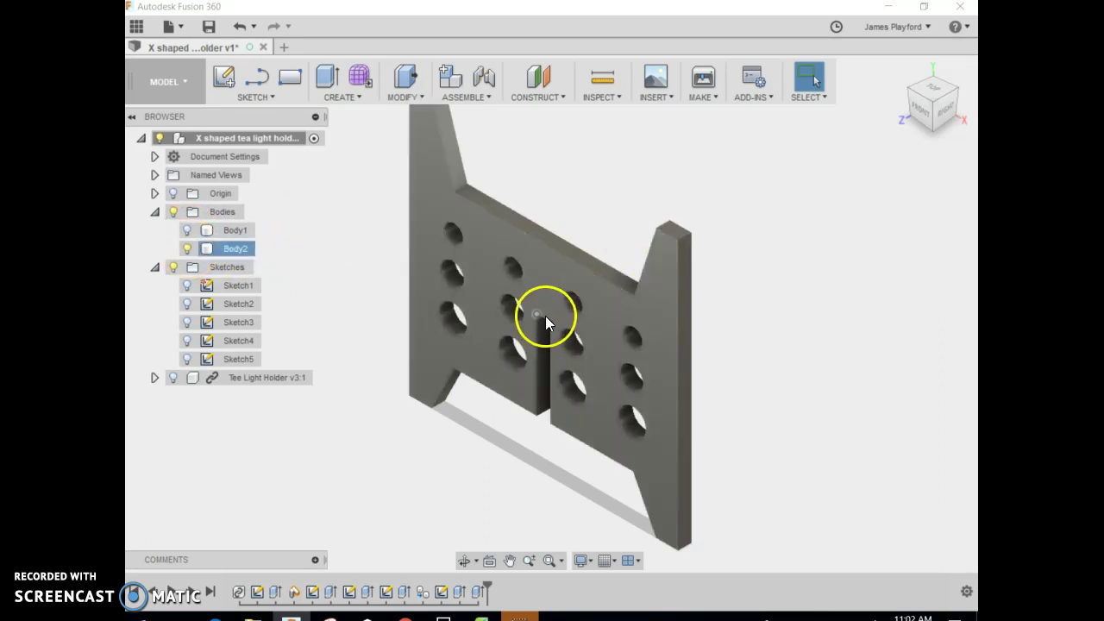
left_click(374, 288)
left_click(189, 231)
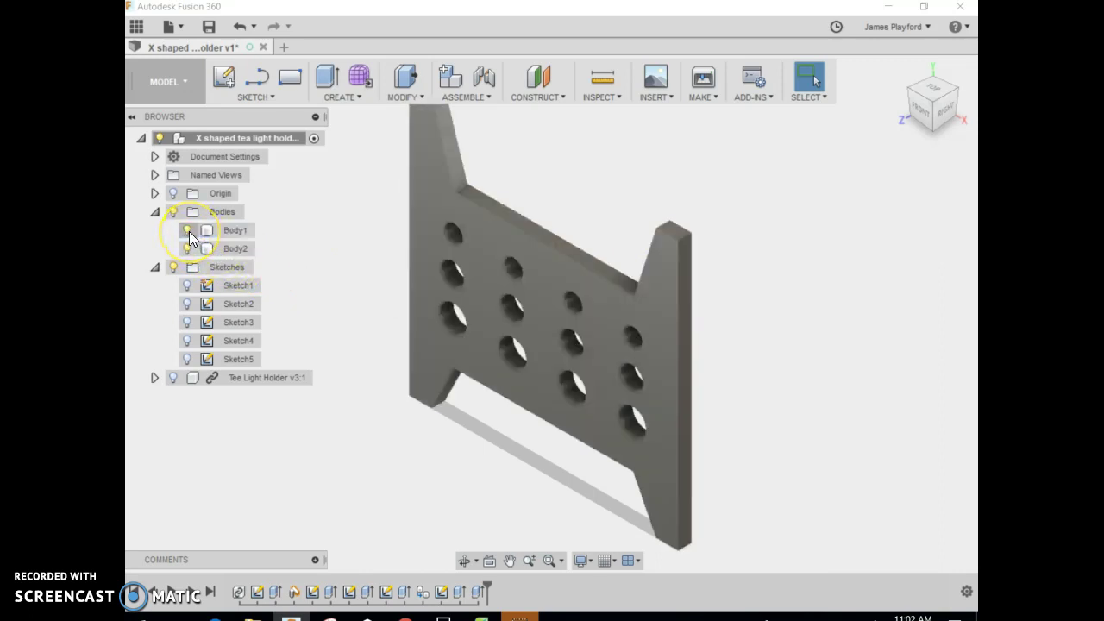
left_click(245, 250)
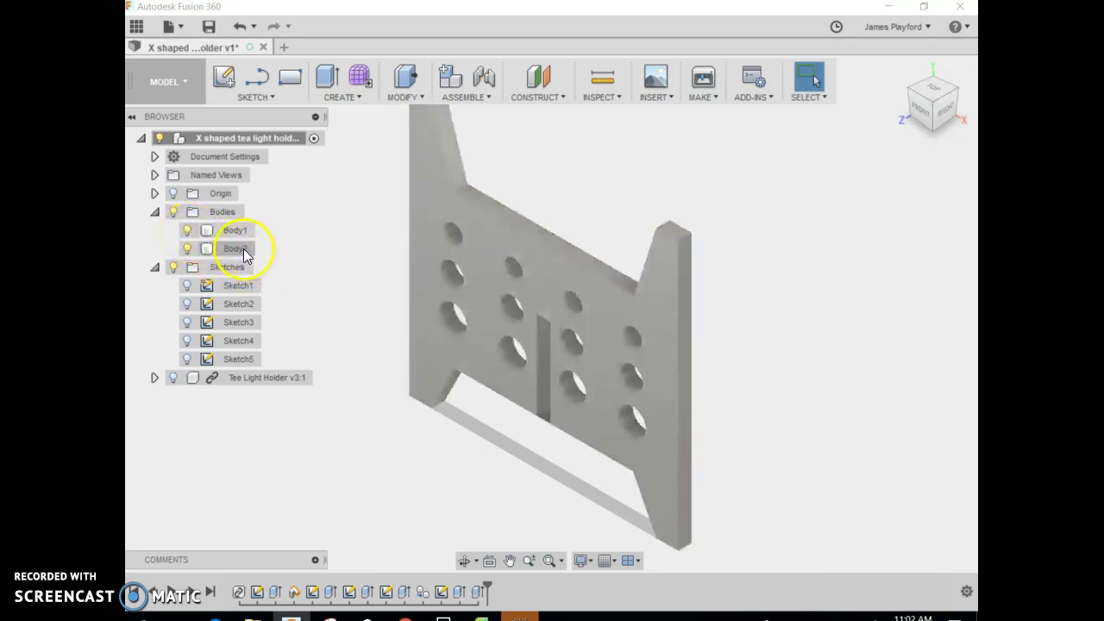
left_click(188, 231)
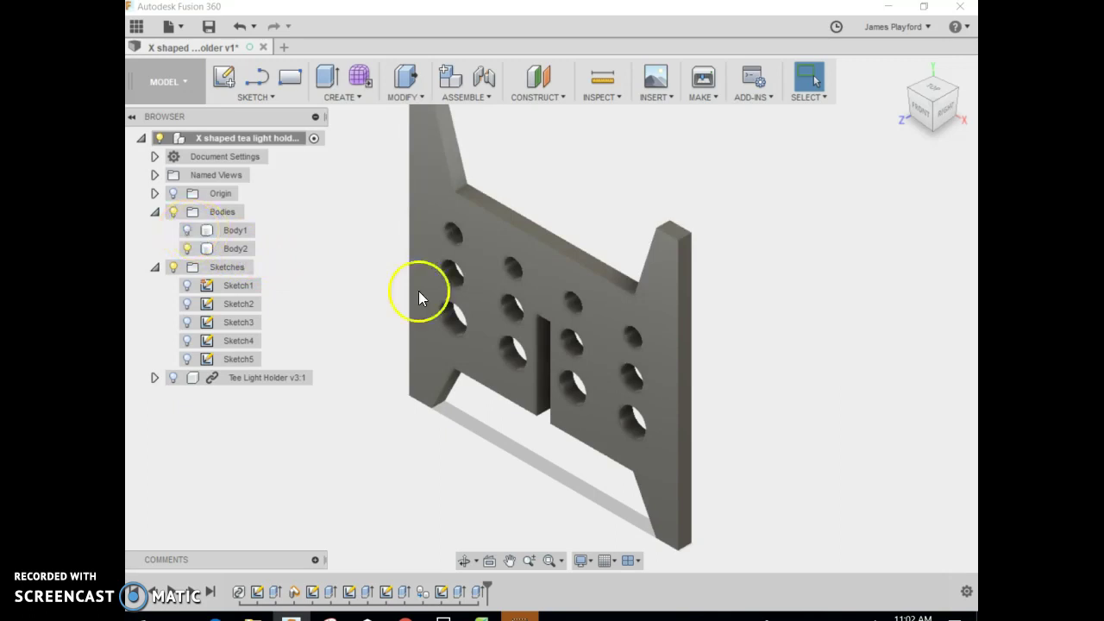
left_click(577, 328)
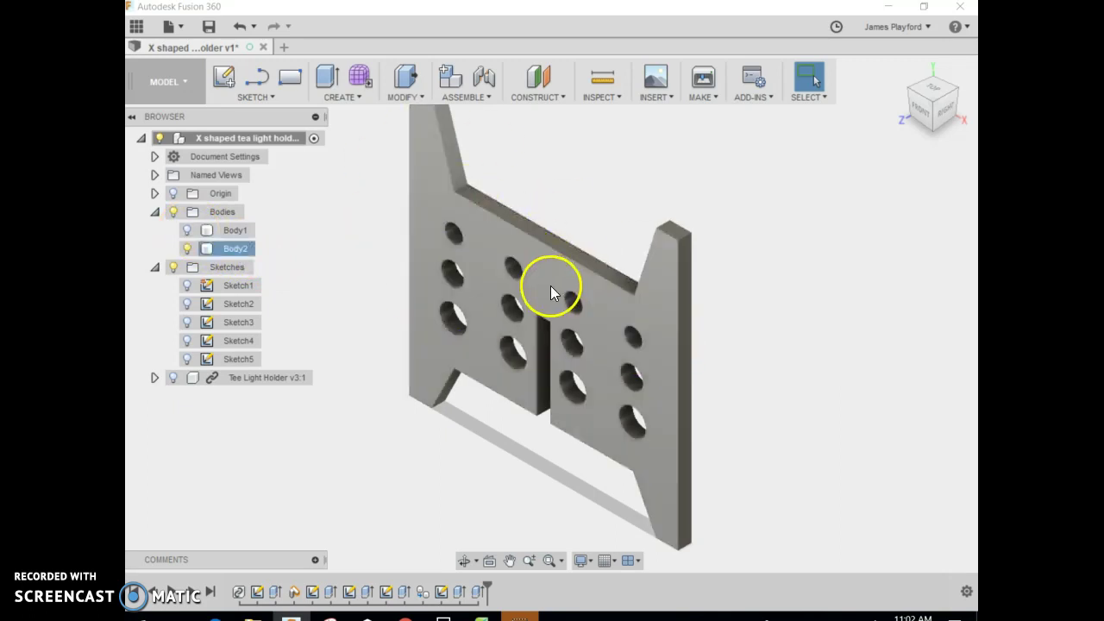
left_click(734, 284)
- Start a Move/Copy rotation with Body2 and the other plate selected as the bodies
right_click(758, 275)
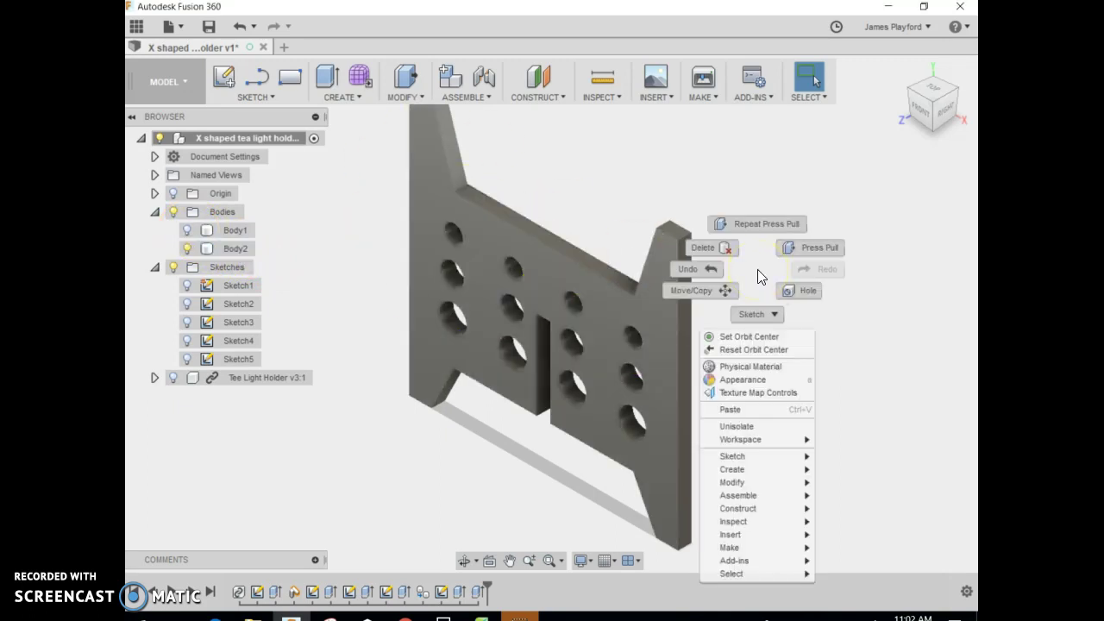
left_click(726, 288)
left_click(656, 324)
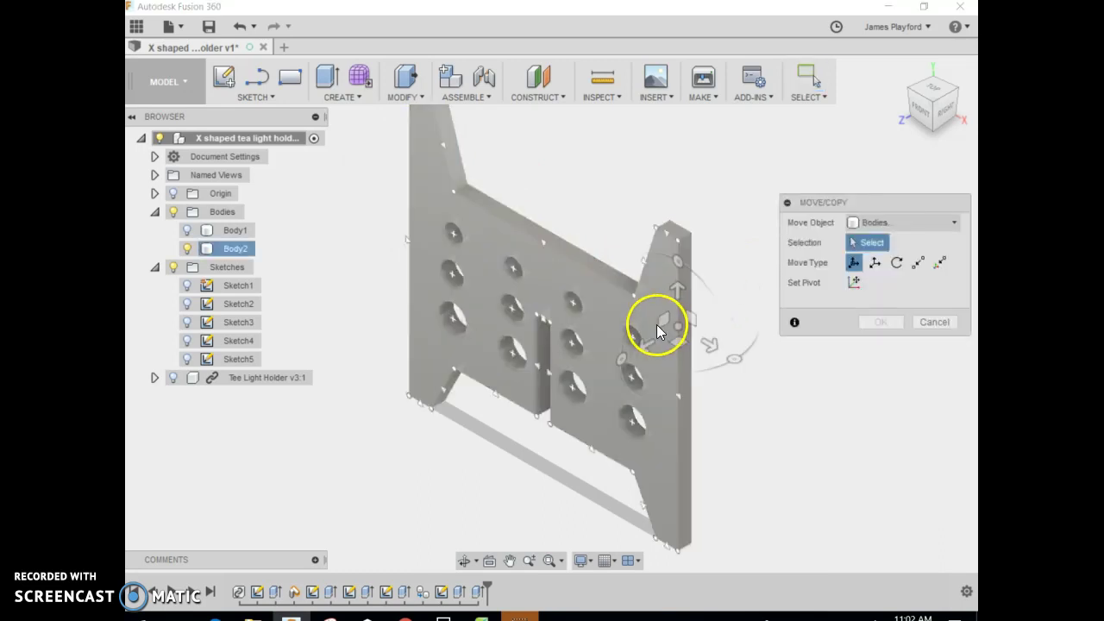
left_click_drag(646, 328, 551, 279)
left_click(547, 280)
left_click(548, 279)
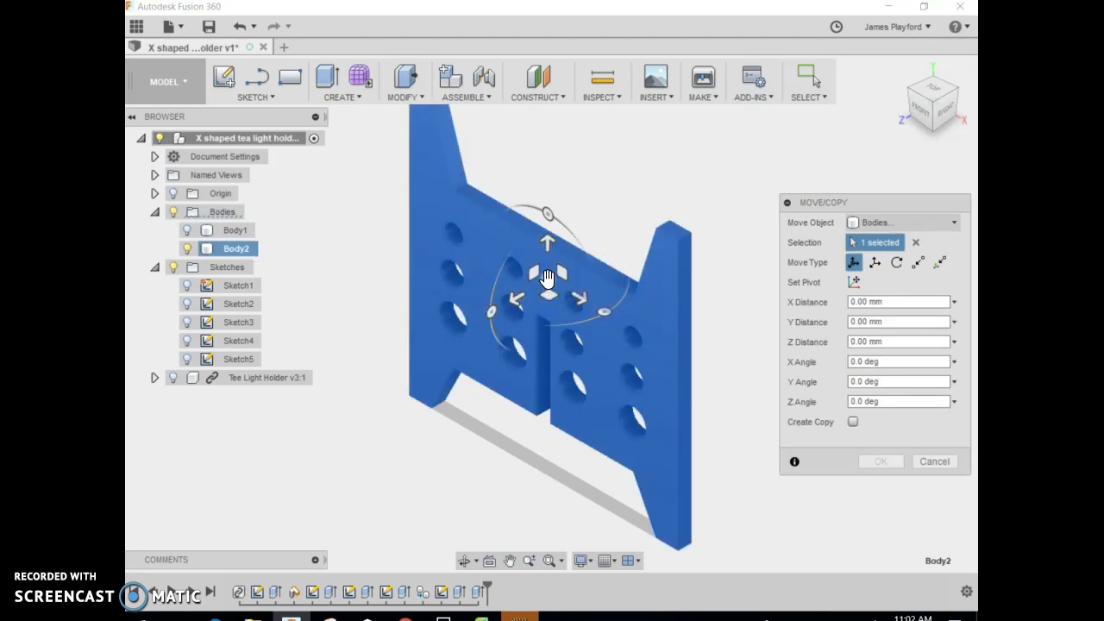
left_click(895, 263)
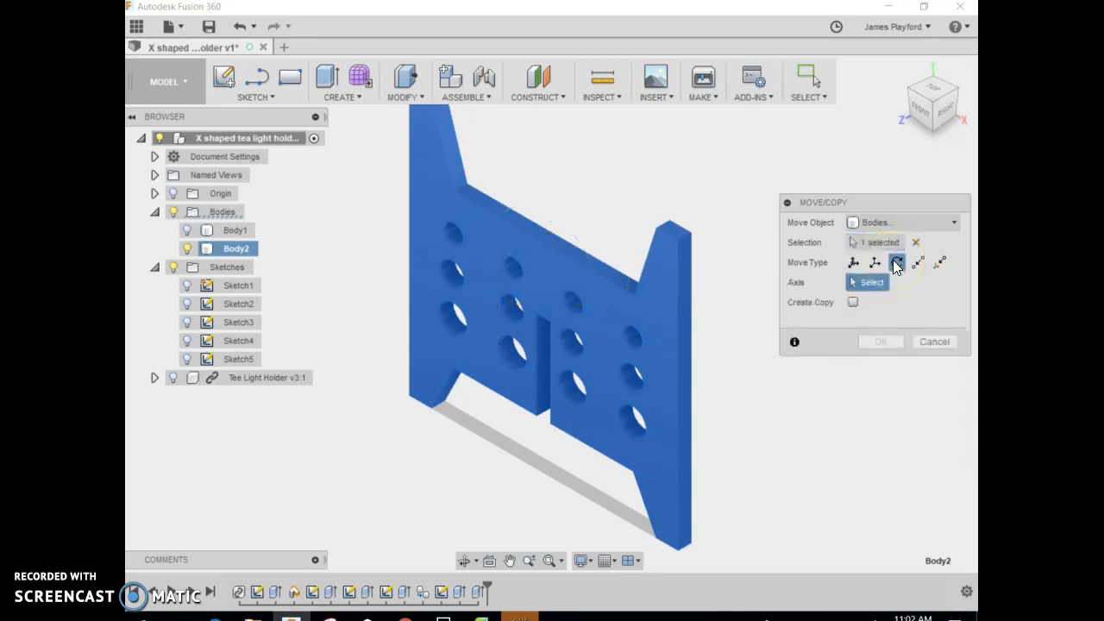
left_click(867, 243)
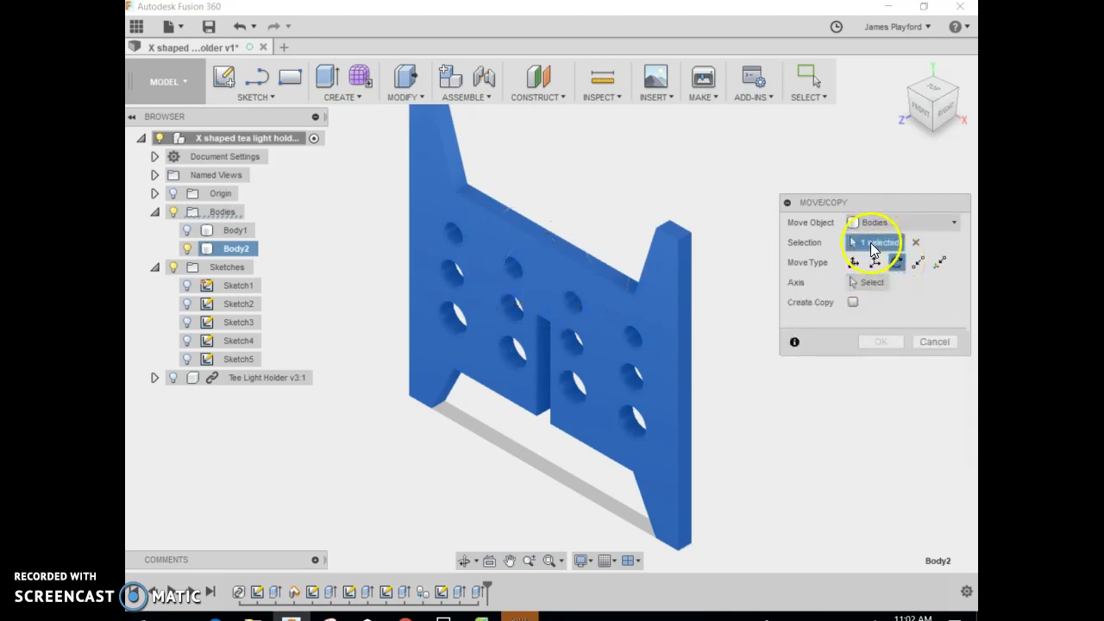
left_click(594, 307)
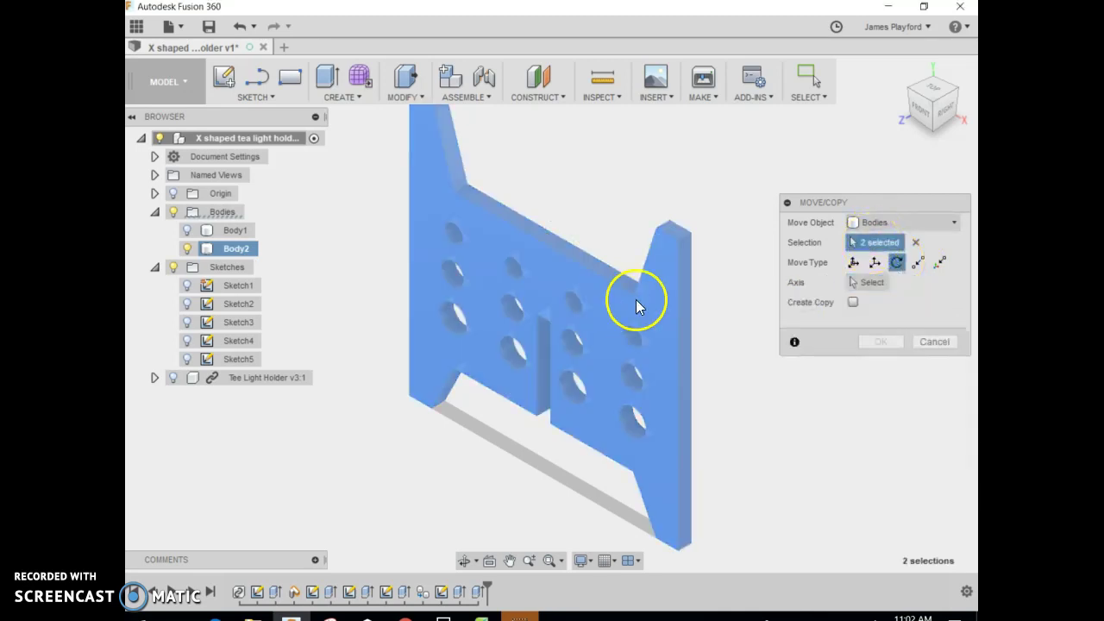
- Rotate Body2 90° about the vertical origin axis, showing Body1 again so they interlock
left_click(870, 283)
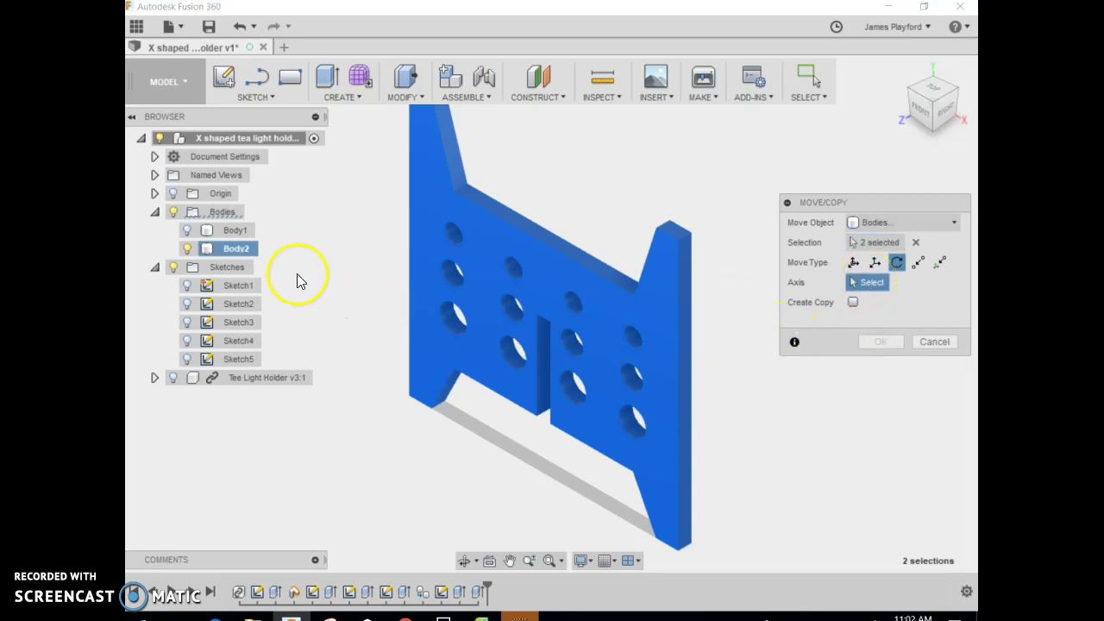
left_click(173, 195)
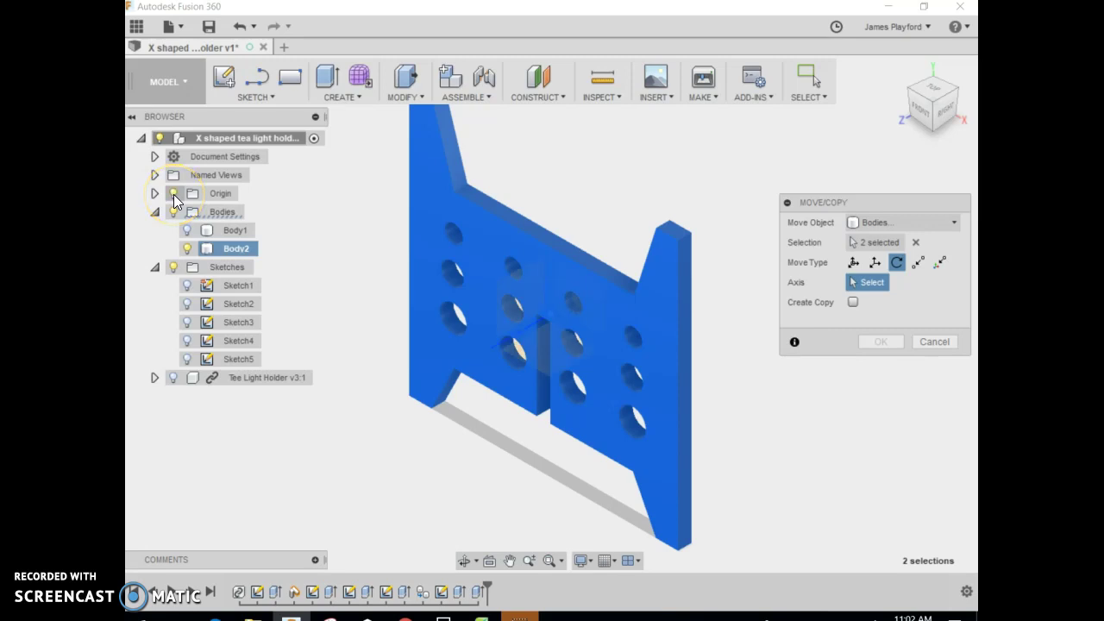
scroll(494, 249, "down", 3)
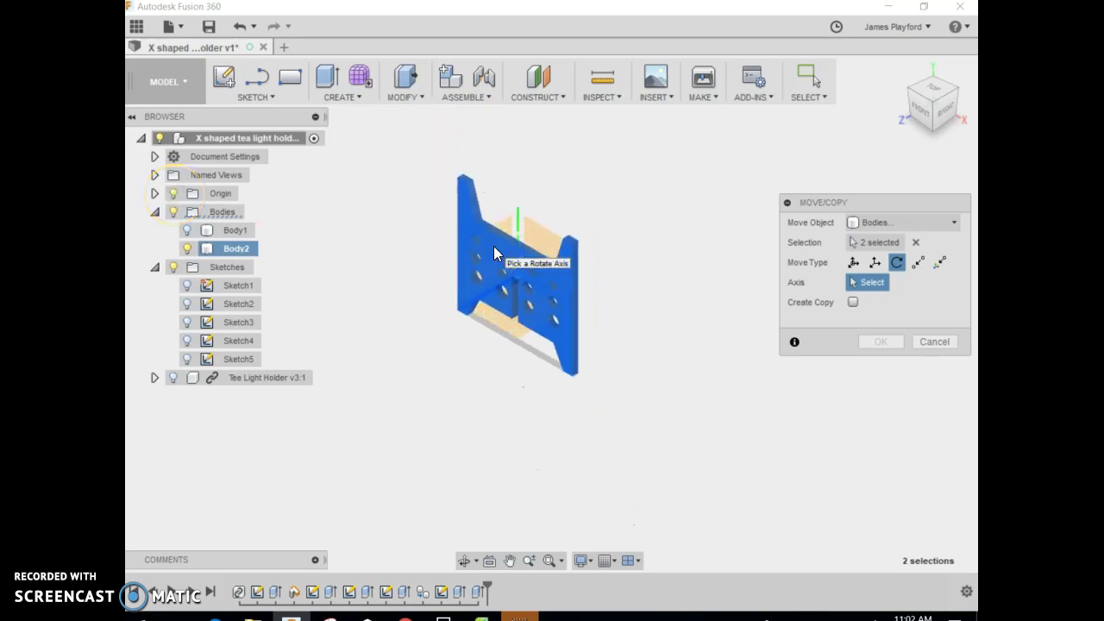
left_click(519, 218)
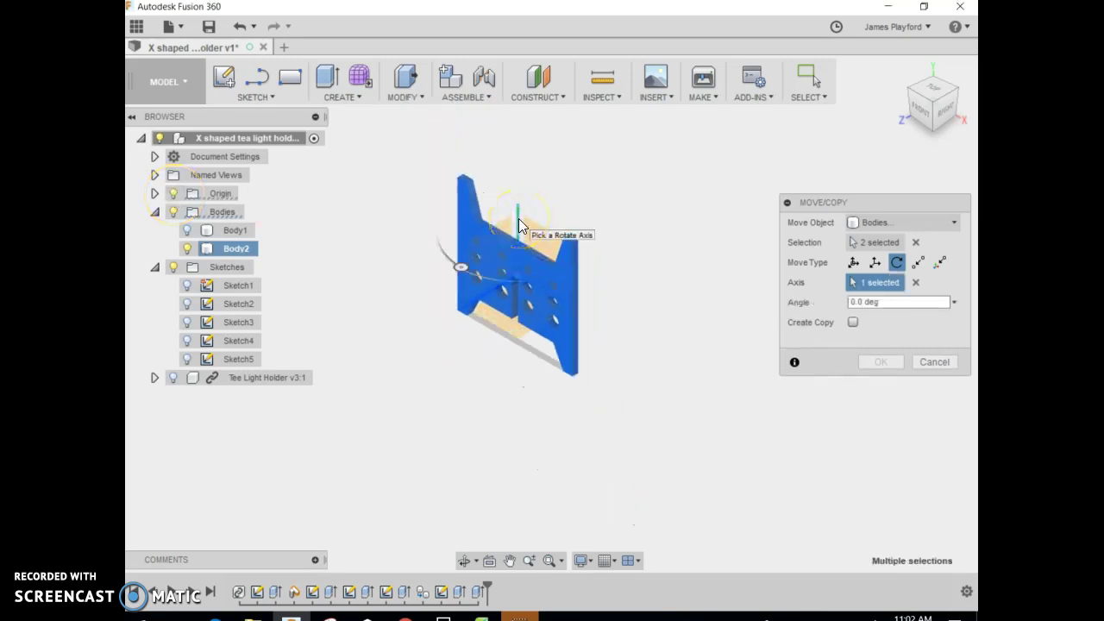
left_click_drag(456, 269, 442, 250)
left_click(186, 231)
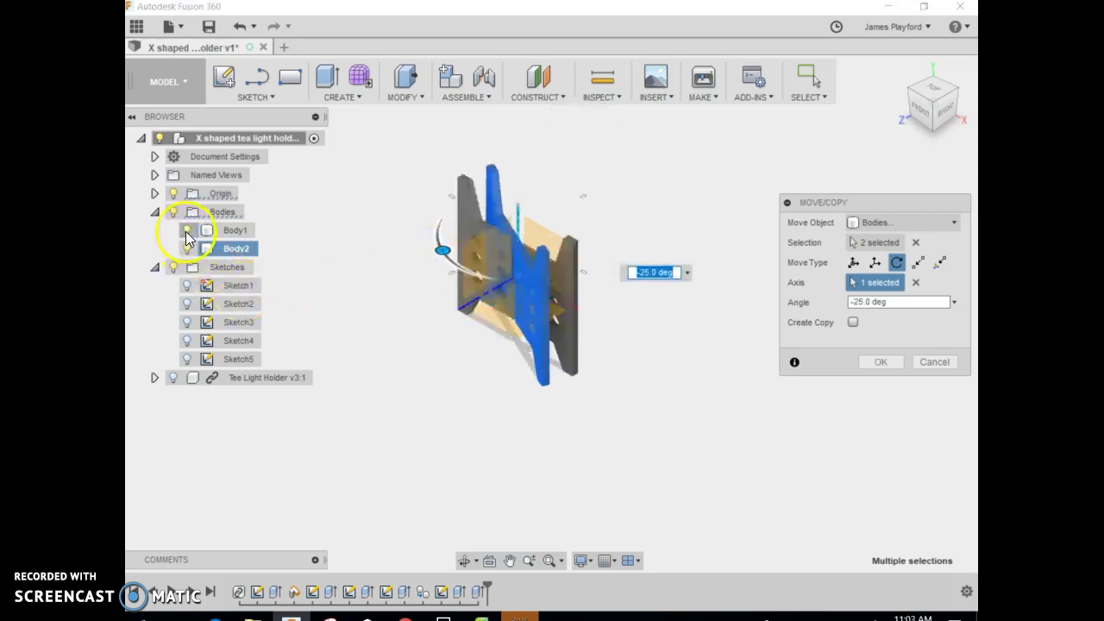
mouse_move(448, 247)
left_mouse_down()
mouse_move(375, 234)
mouse_move(297, 154)
left_mouse_up()
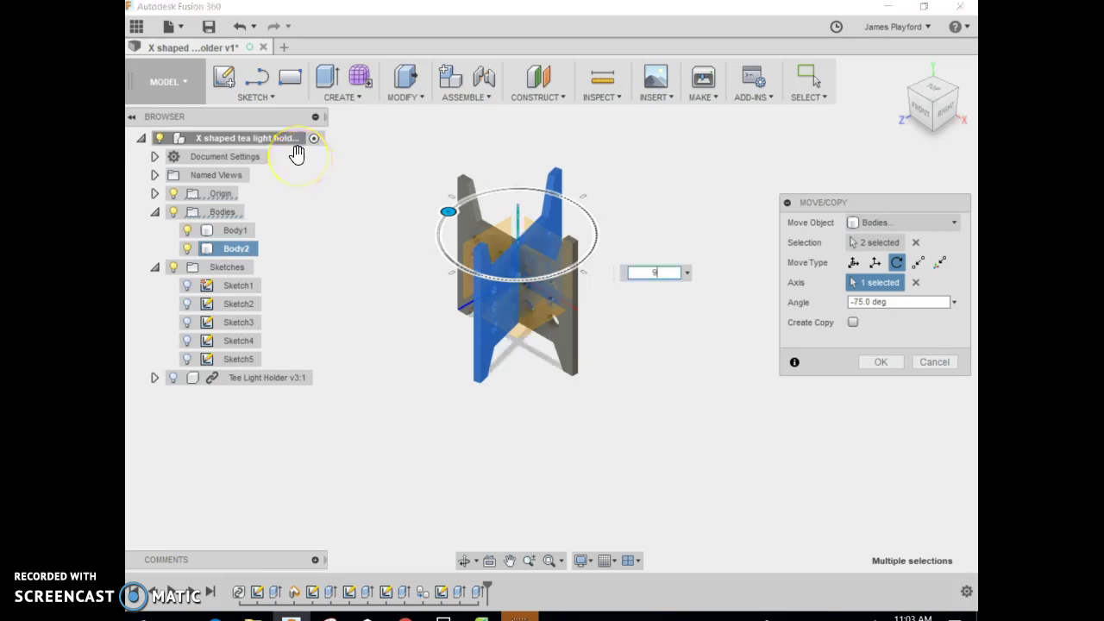
key("Return")
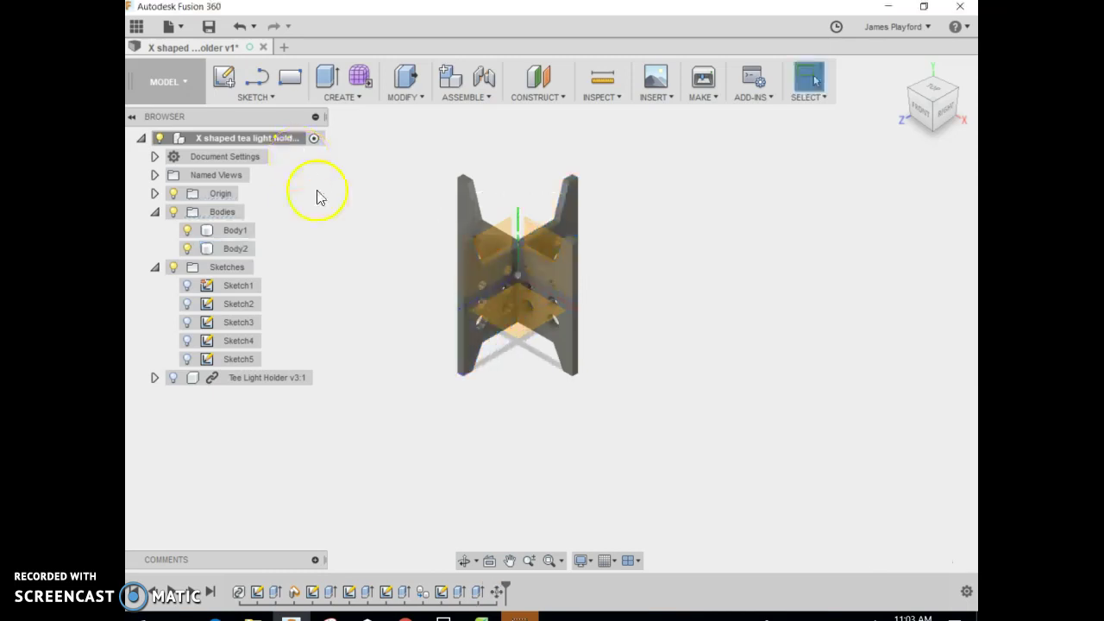
- Turn off the Origin display, zoom in, and select Body1 and Body2 to inspect the X-shaped holder
left_click(172, 194)
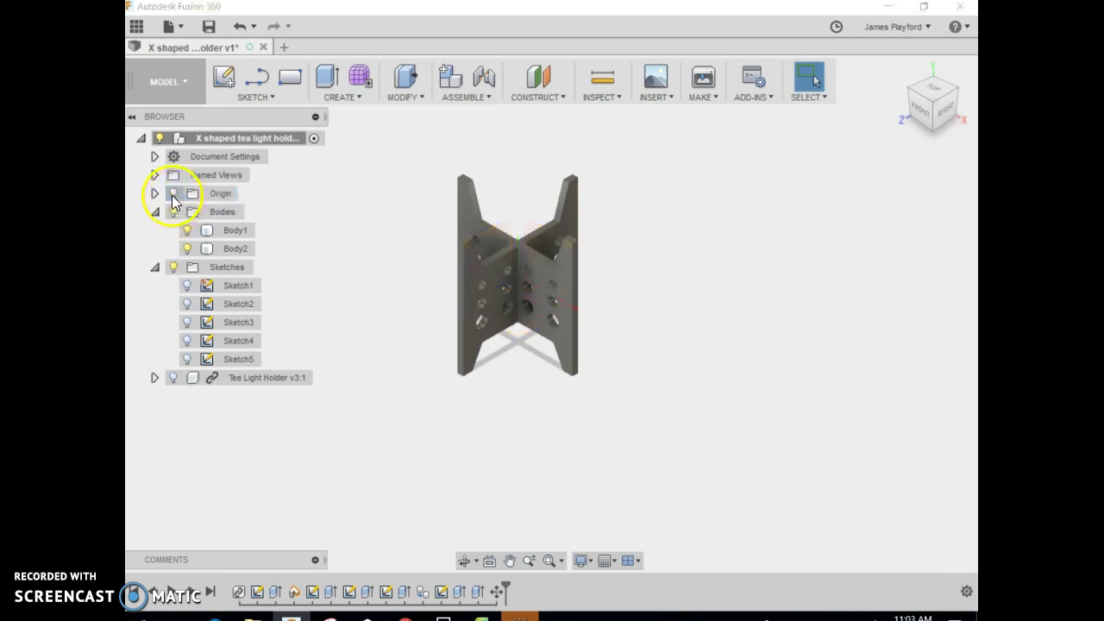
left_click(513, 307)
scroll(513, 307, "down", 2)
scroll(513, 306, "up", 5)
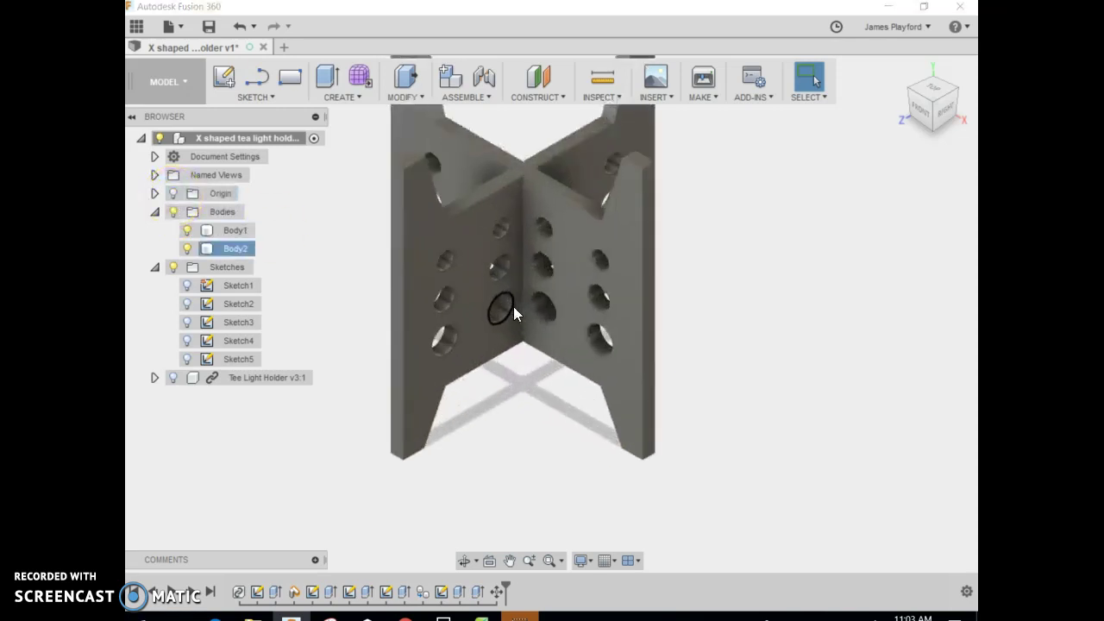
scroll(513, 306, "down", 1)
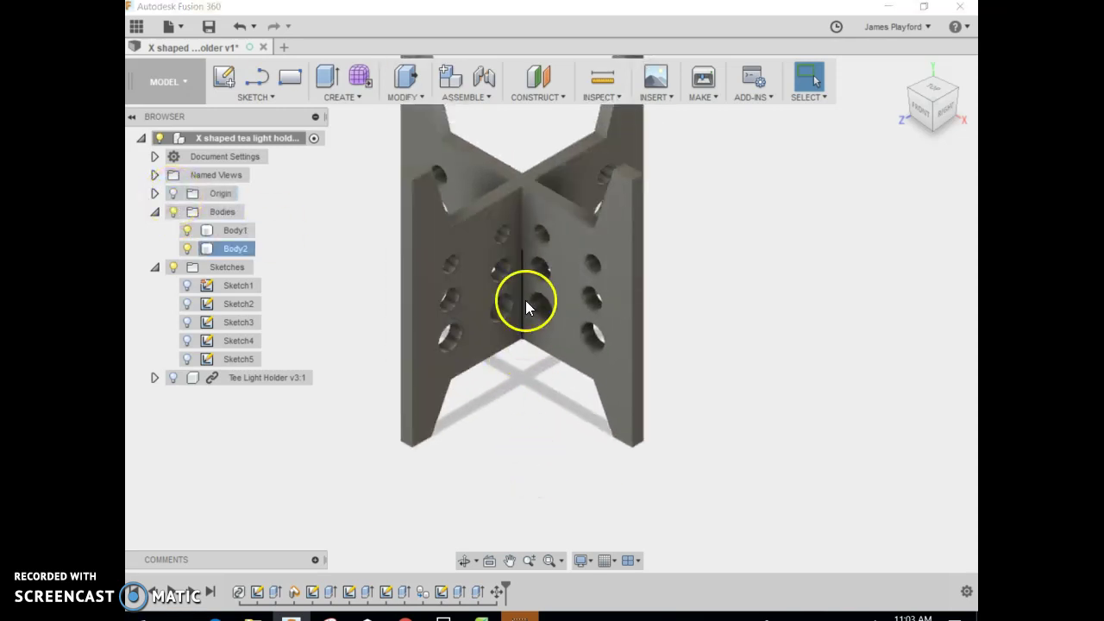
left_click(571, 250)
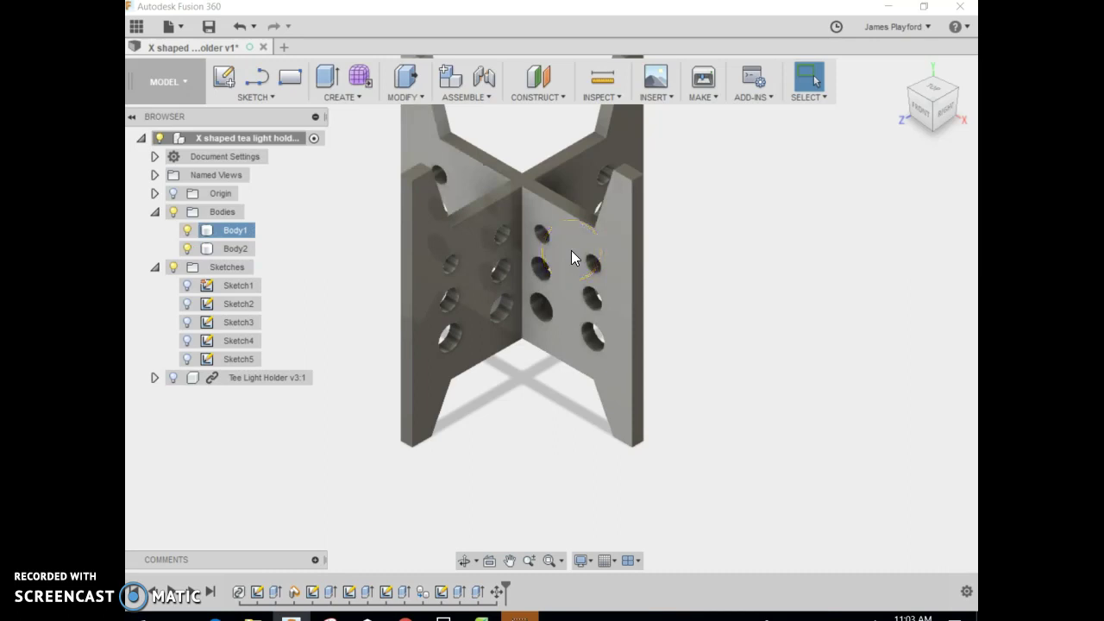
left_click(571, 250)
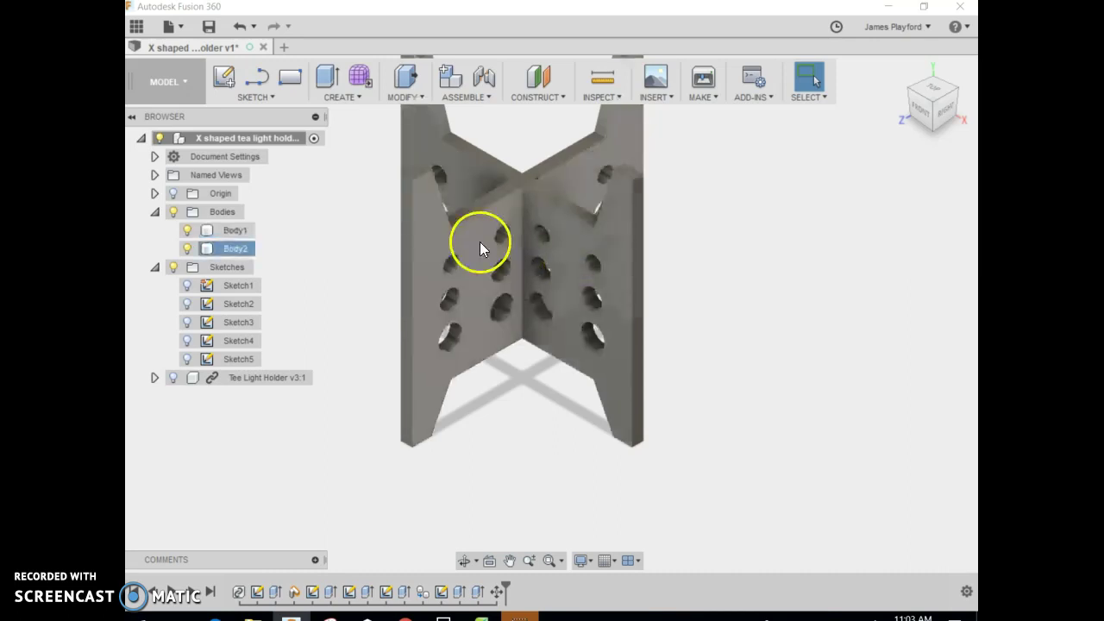
left_click(228, 248)
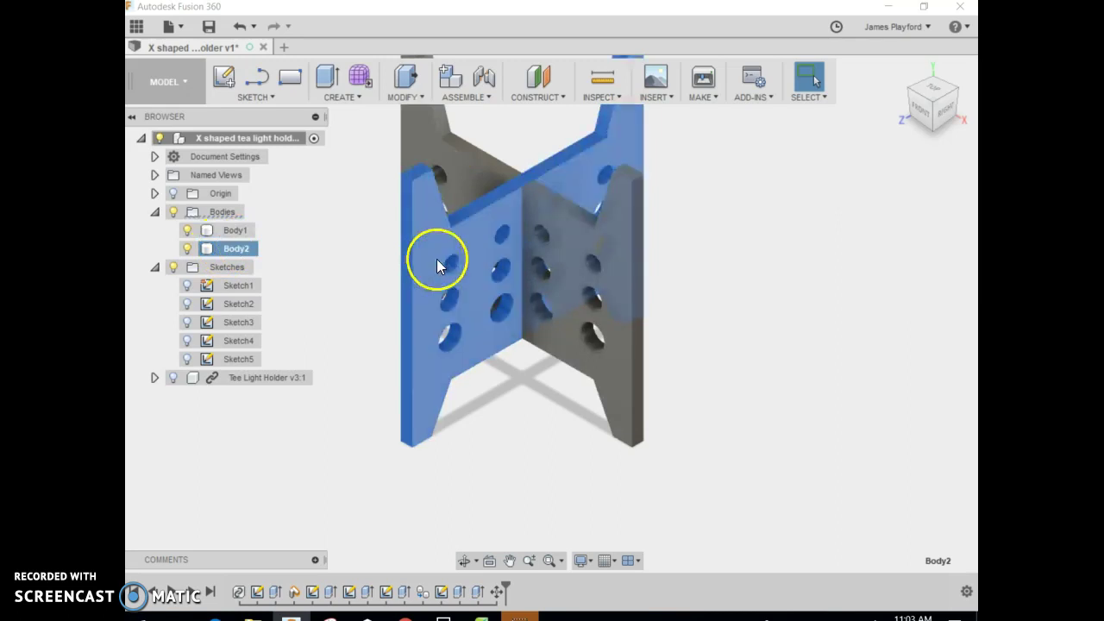
right_click(469, 238)
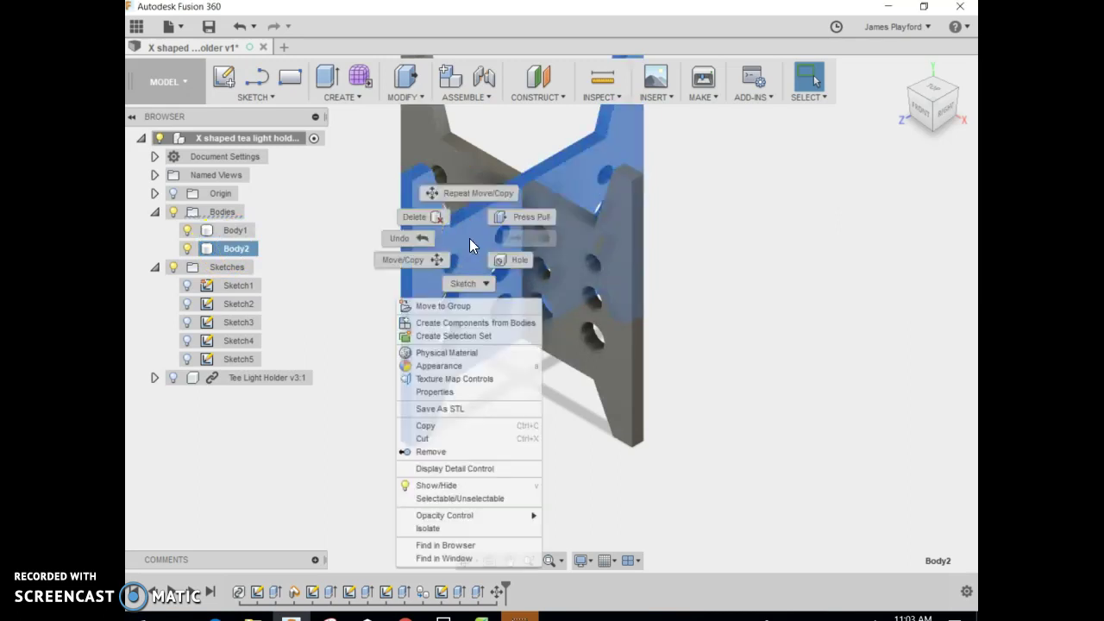
left_click(433, 259)
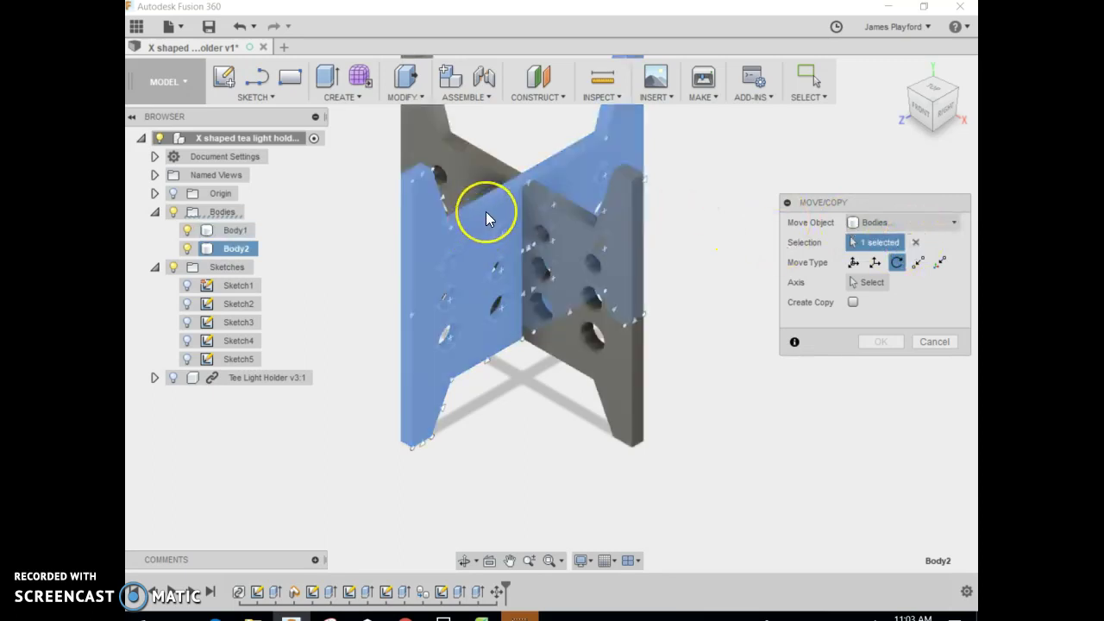
left_click(486, 211)
left_click(895, 184)
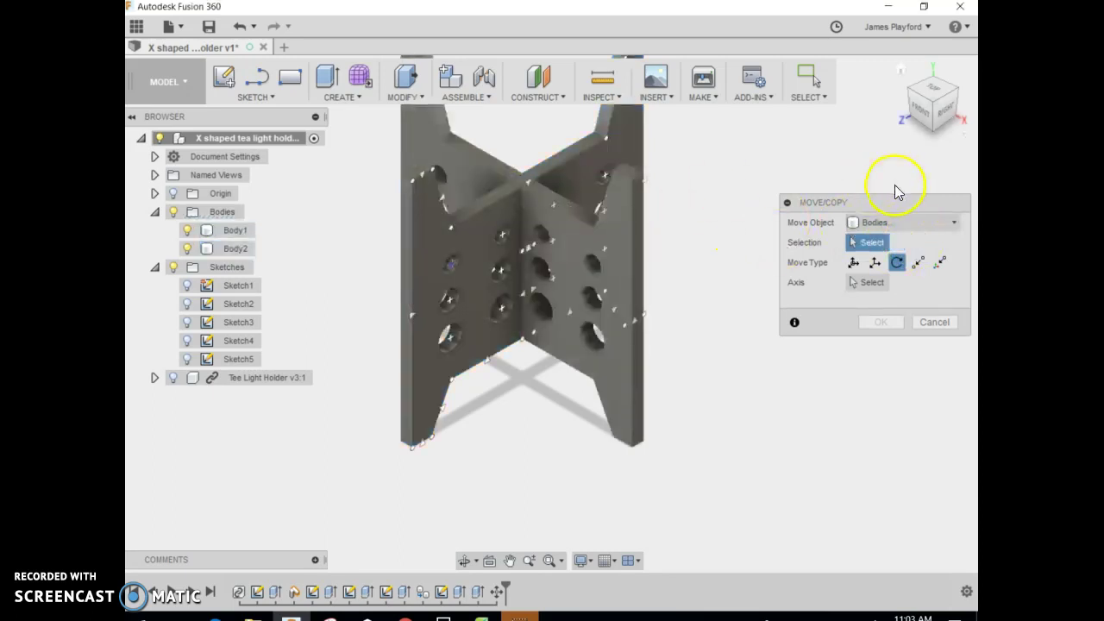
left_click(854, 262)
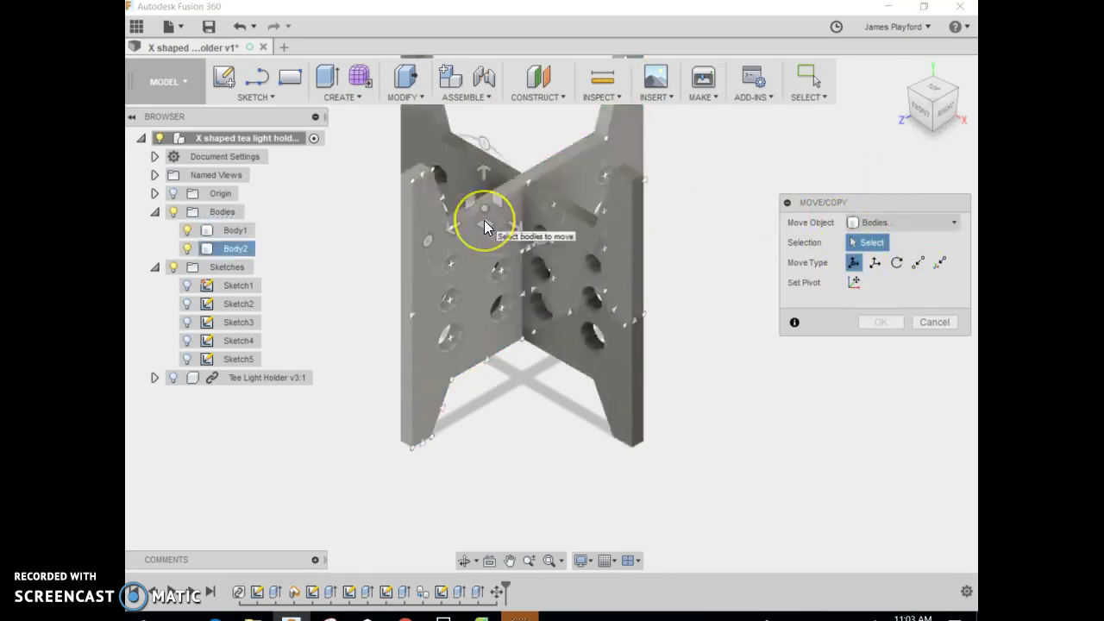
left_click(484, 222)
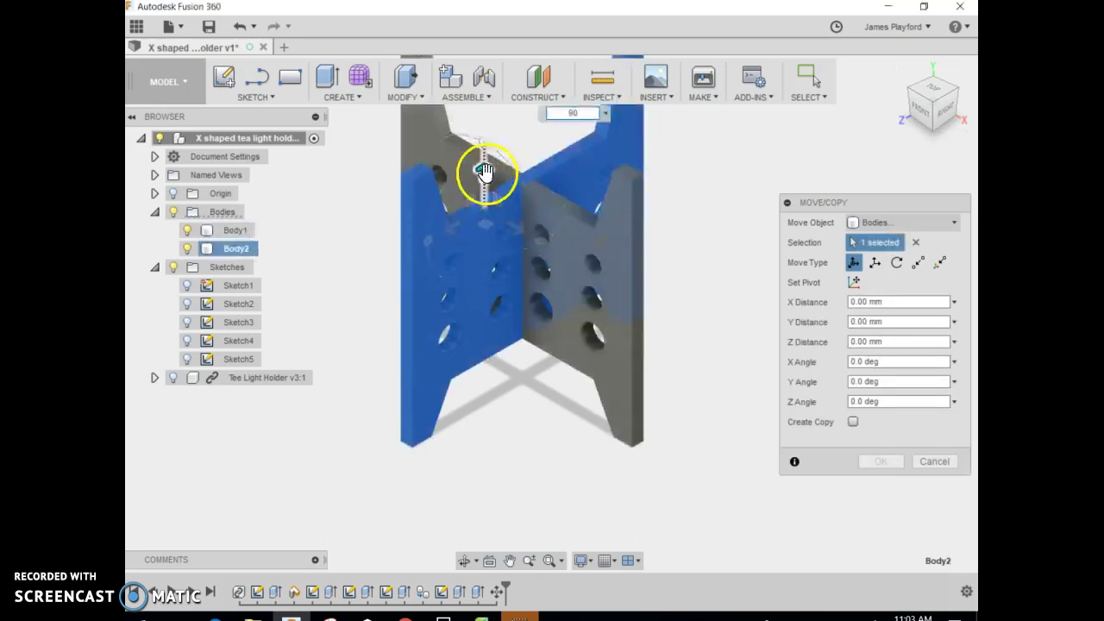
left_click_drag(484, 170, 483, 104)
scroll(552, 289, "down", 4)
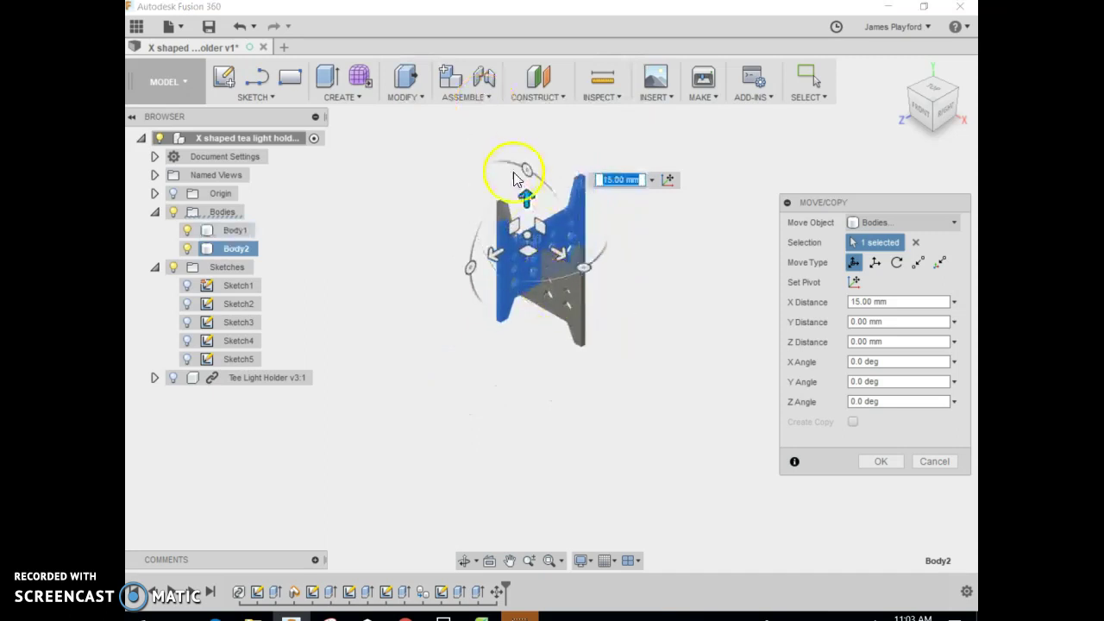
left_click_drag(516, 183, 524, 155)
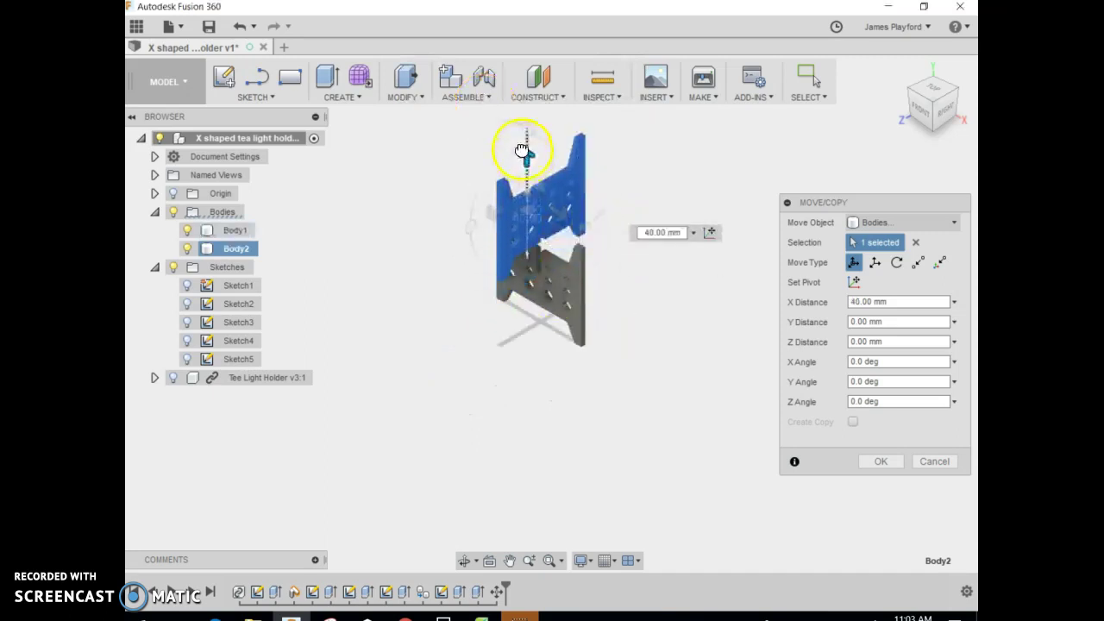
scroll(632, 301, "down", 2)
scroll(632, 300, "up", 7)
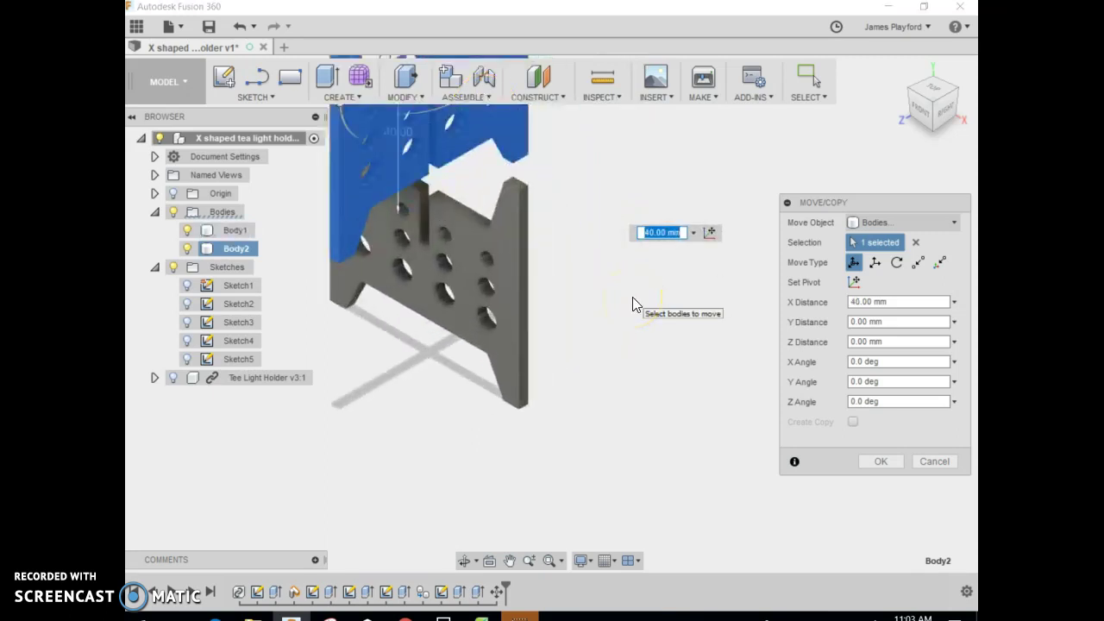
scroll(633, 297, "down", 2)
left_click_drag(528, 247, 485, 202)
scroll(485, 202, "up", 1)
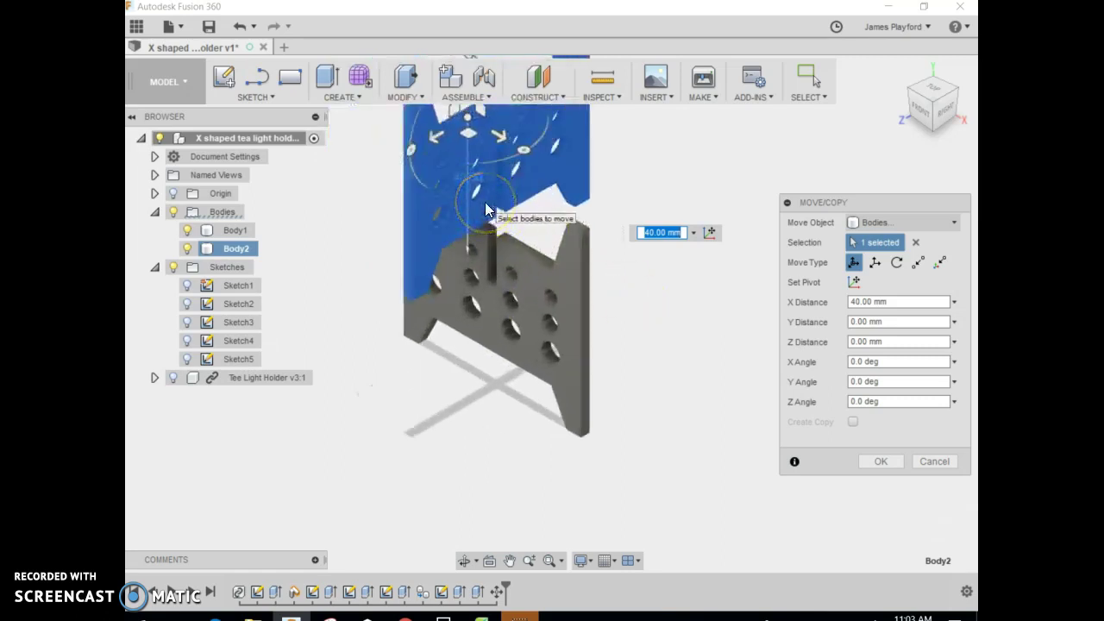
left_click(489, 149)
scroll(490, 149, "down", 1)
scroll(490, 149, "down", 2)
left_click(468, 111)
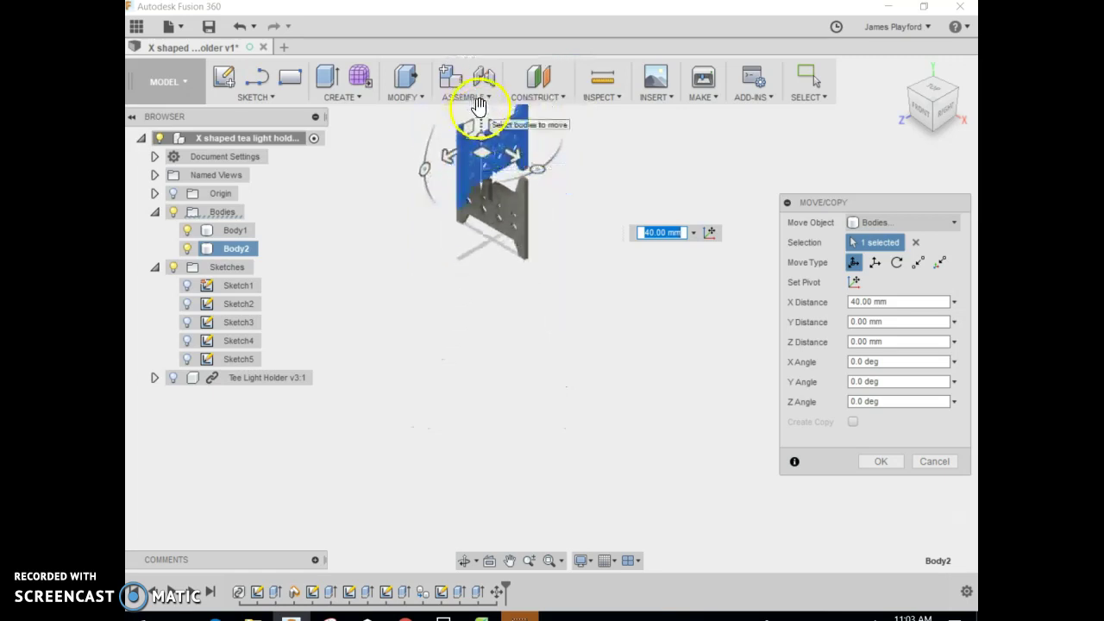
left_click_drag(479, 106, 480, 156)
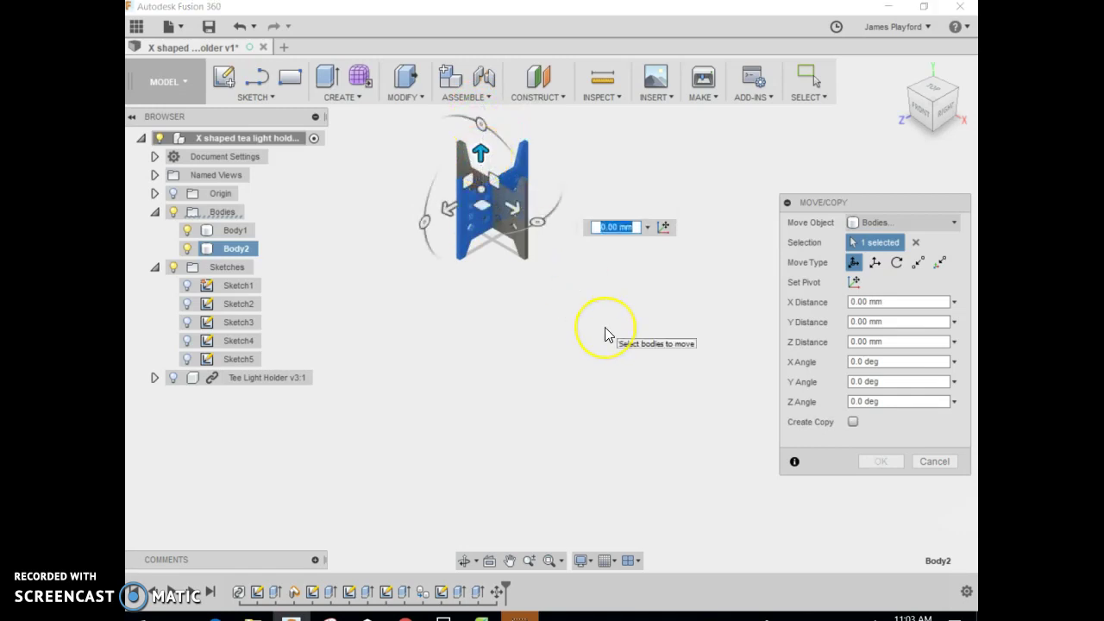
left_click(932, 466)
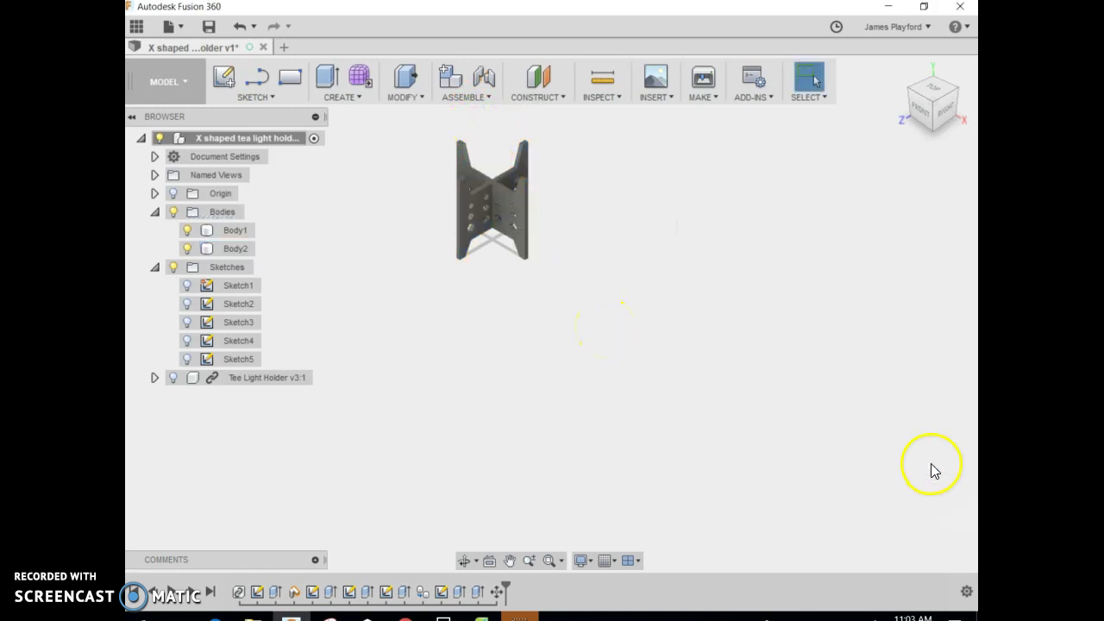